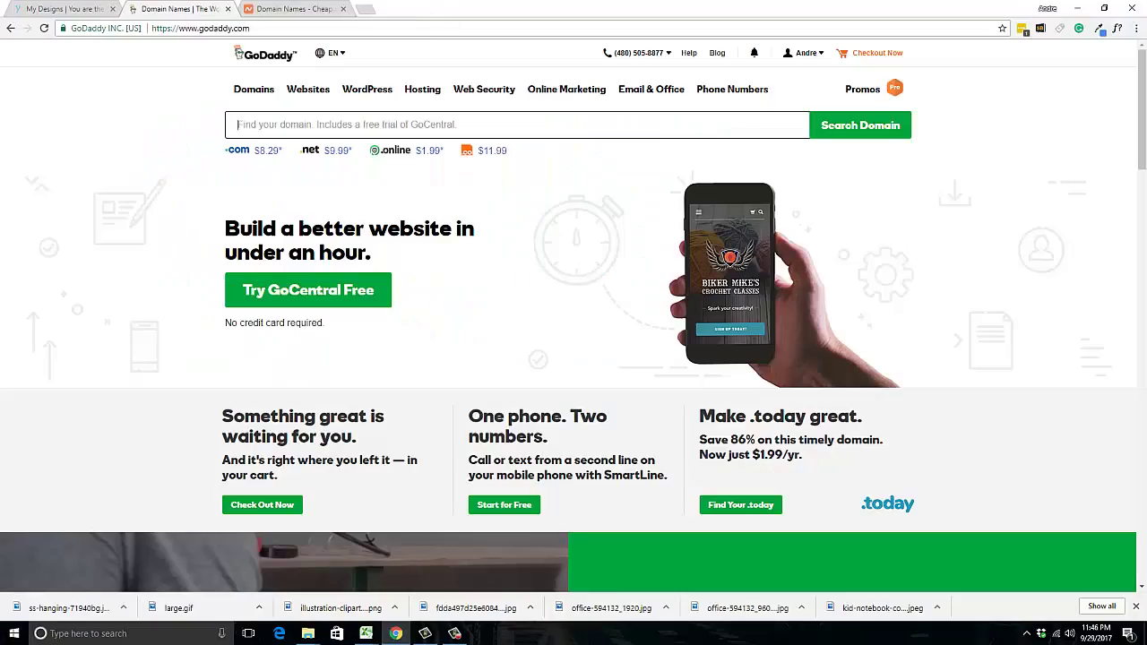
Switch browser tabs past the Namecheap sign-in page toward the SiteGround homepage.
{"action": "key", "text": "ctrl+Tab"}
{"action": "left_click", "coordinate": [211, 48]}
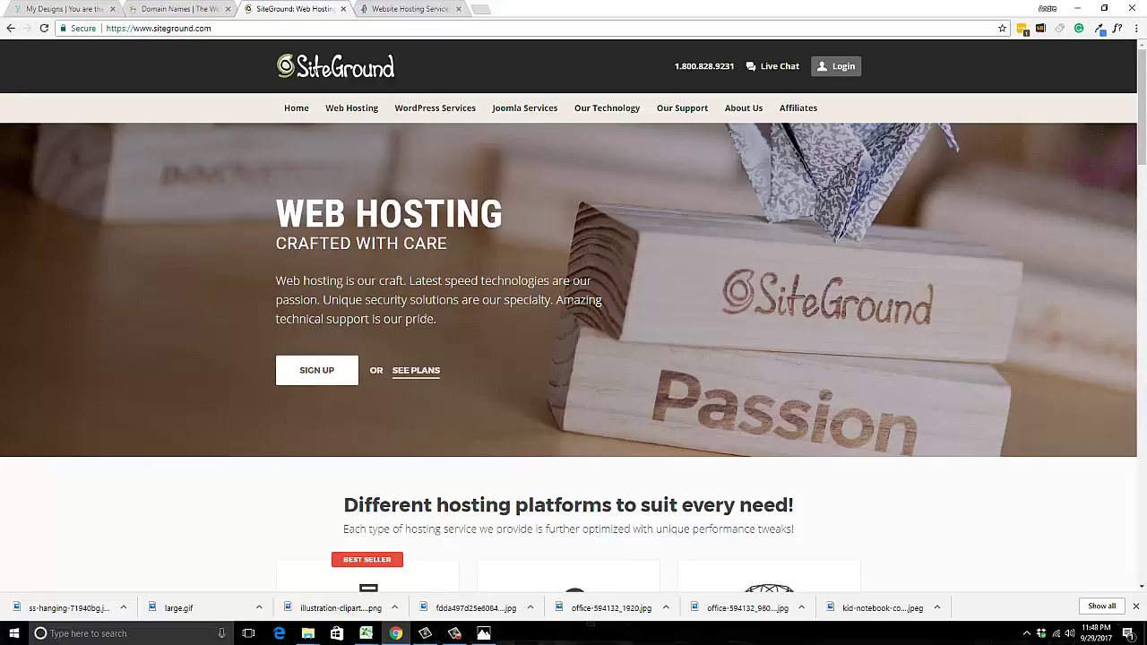
Move on to the hosting services tab in Chrome.
{"action": "key", "text": "ctrl+Tab"}
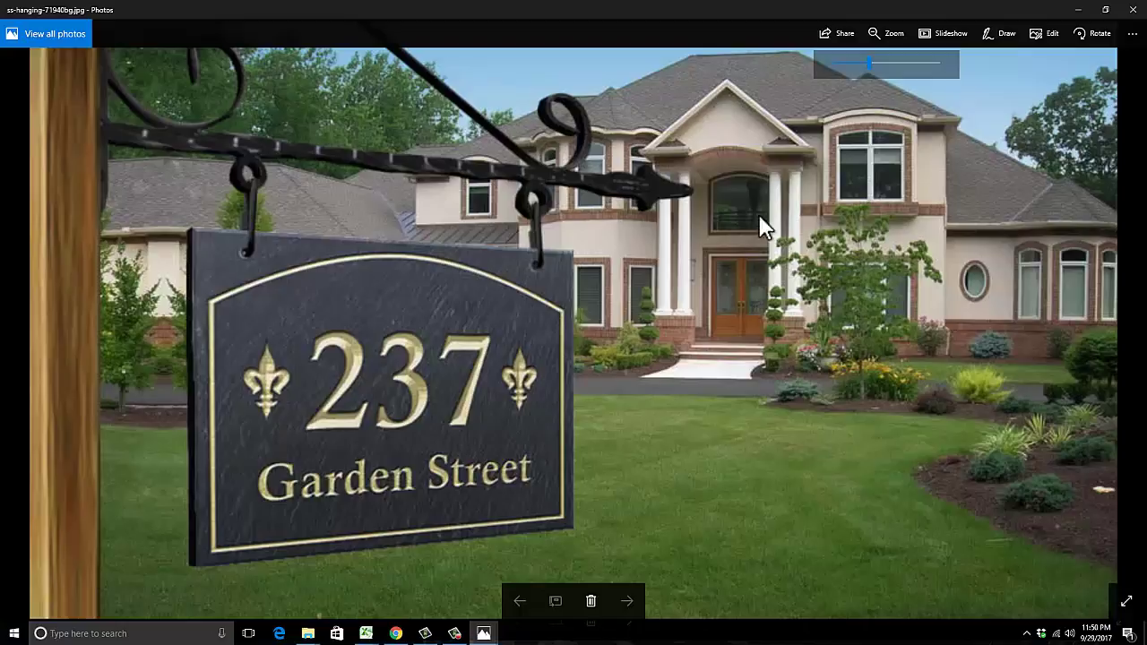
Back in Chrome, log in to SiteGround with saved credentials and open My Accounts.
{"action": "key", "text": "alt+Tab"}
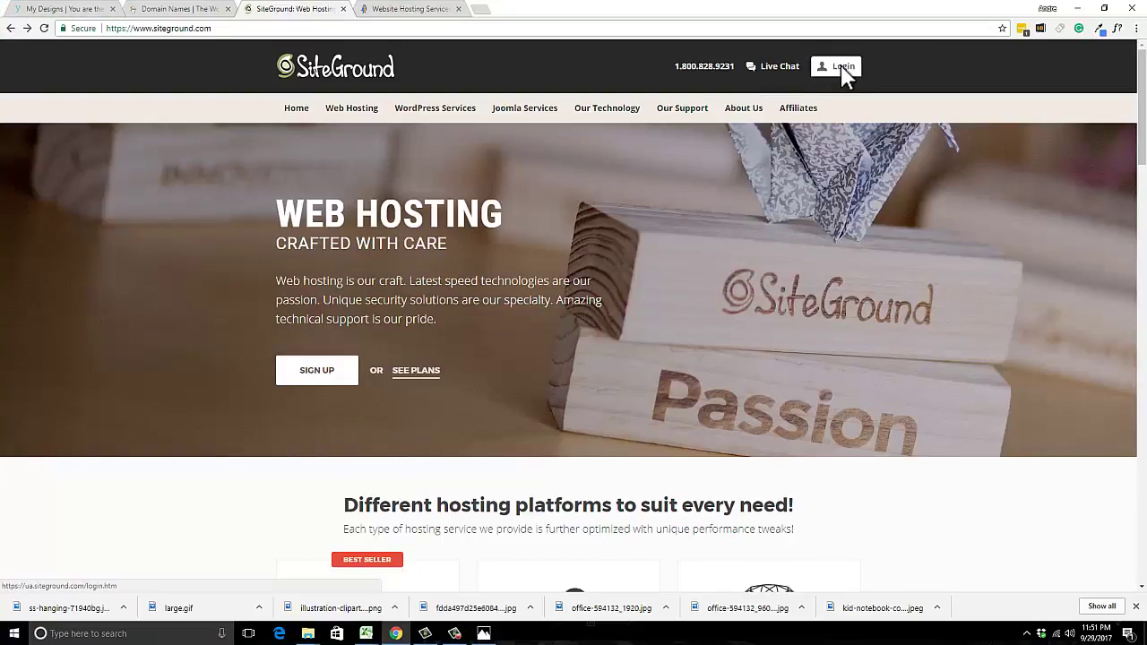
{"action": "left_click", "coordinate": [843, 76]}
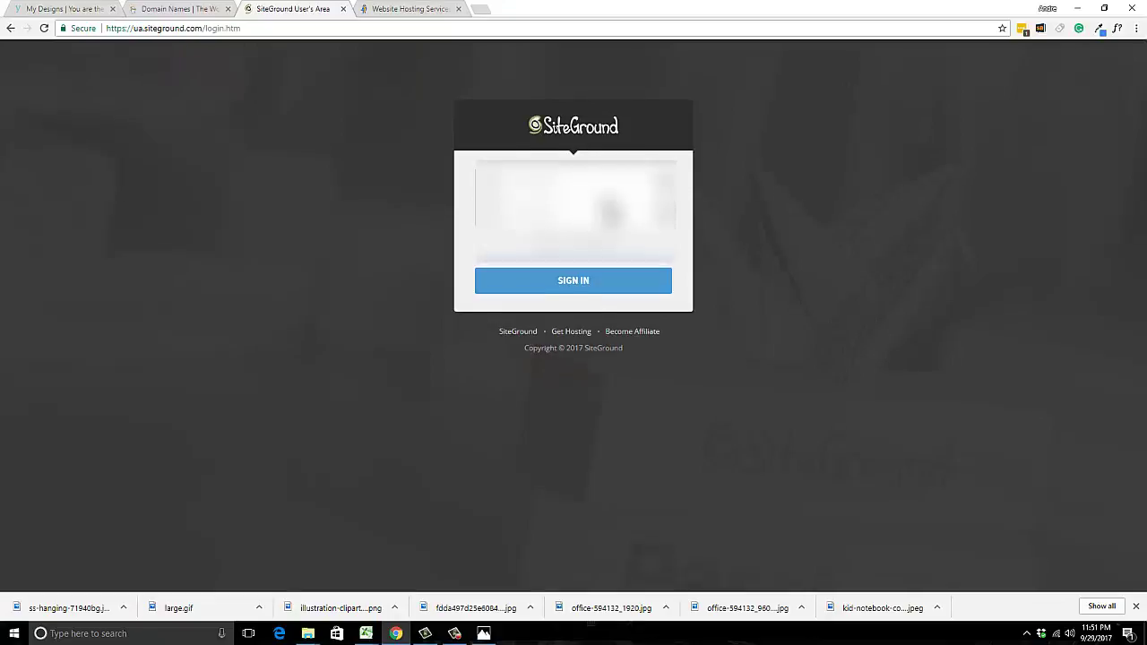
{"action": "left_click", "coordinate": [604, 256]}
{"action": "left_click", "coordinate": [591, 280]}
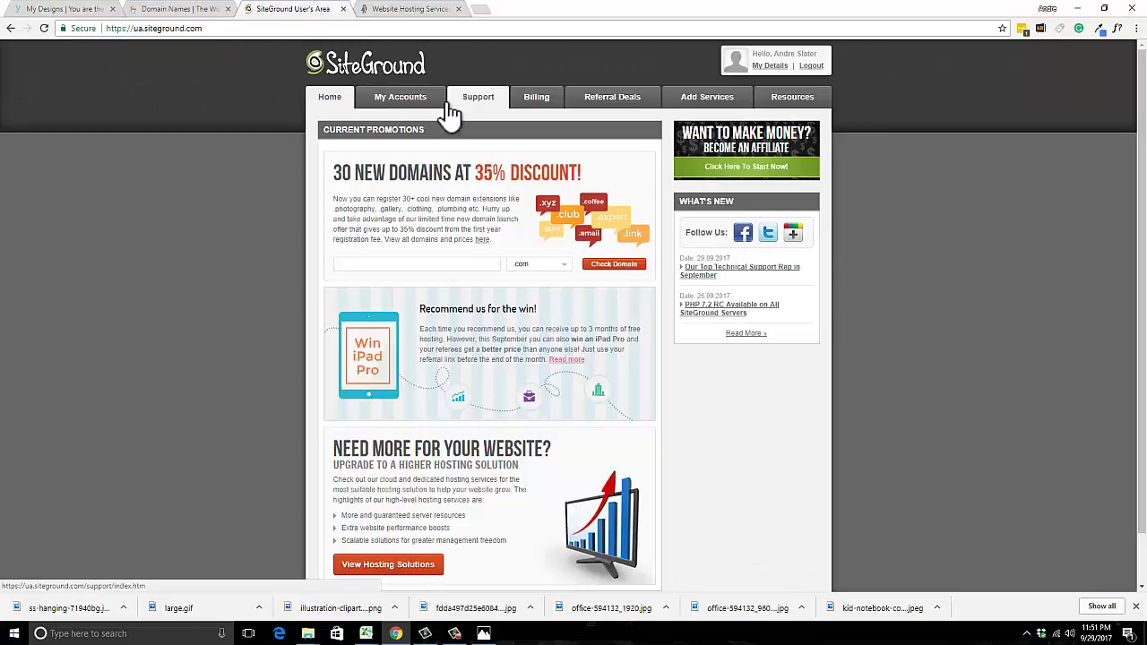
{"action": "left_click", "coordinate": [407, 106]}
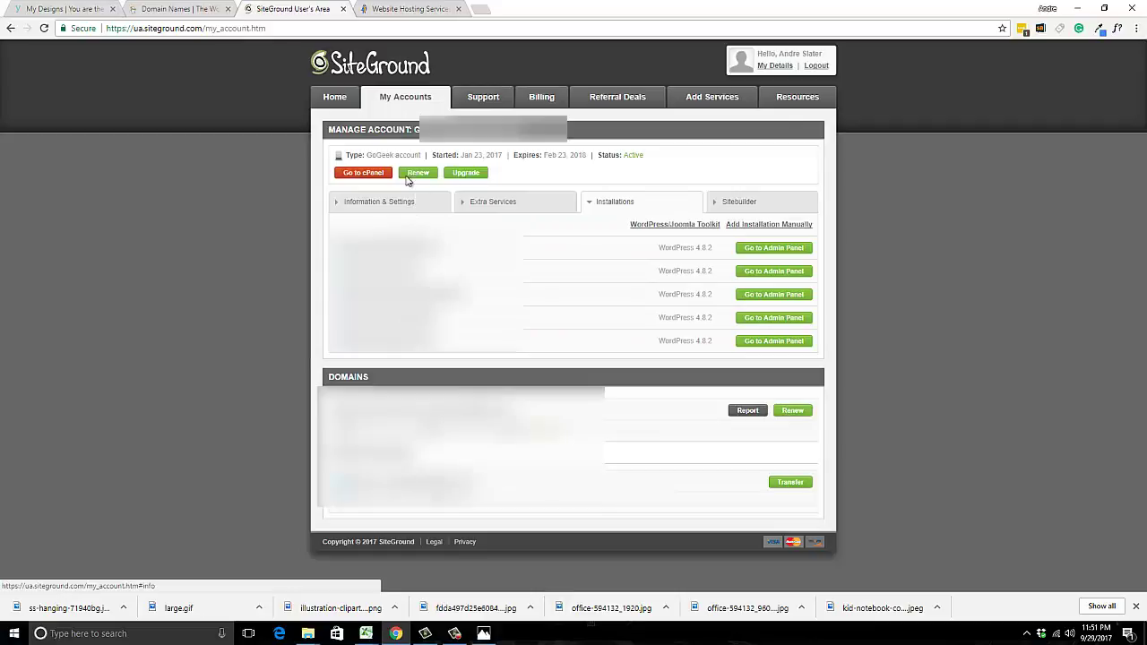
Show Information & Settings and select the ns1/ns2.usm6.siteground.biz account nameservers.
{"action": "left_click", "coordinate": [369, 206]}
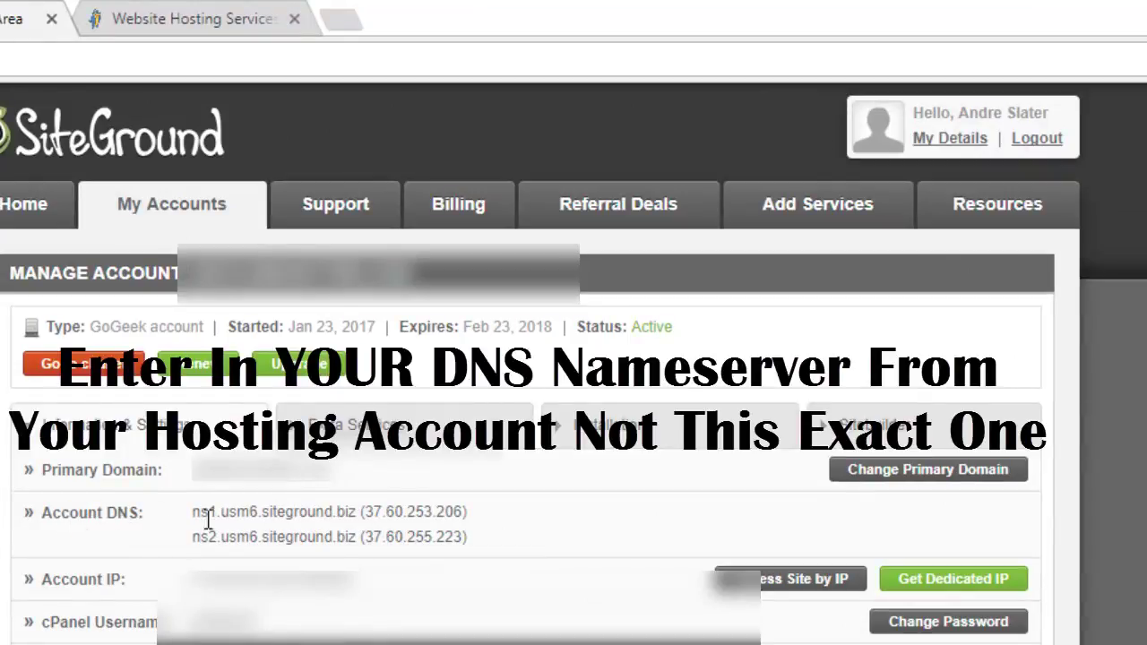
{"action": "left_click_drag", "start_coordinate": [192, 512], "coordinate": [192, 536]}
{"action": "left_click", "coordinate": [326, 535]}
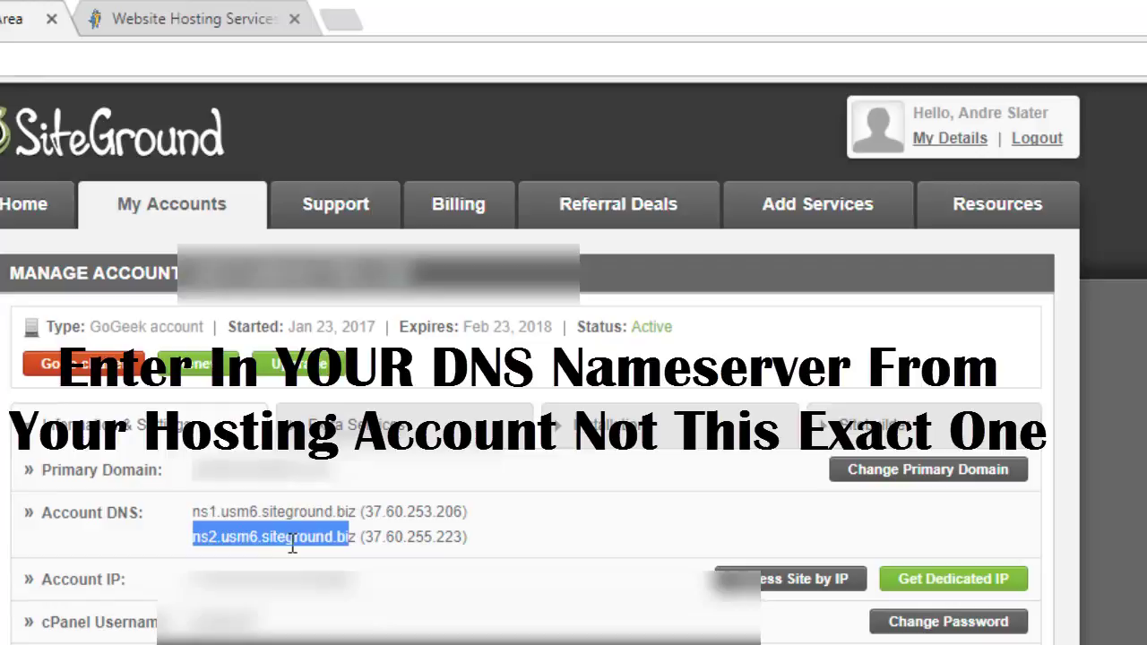
{"action": "left_click", "coordinate": [201, 536]}
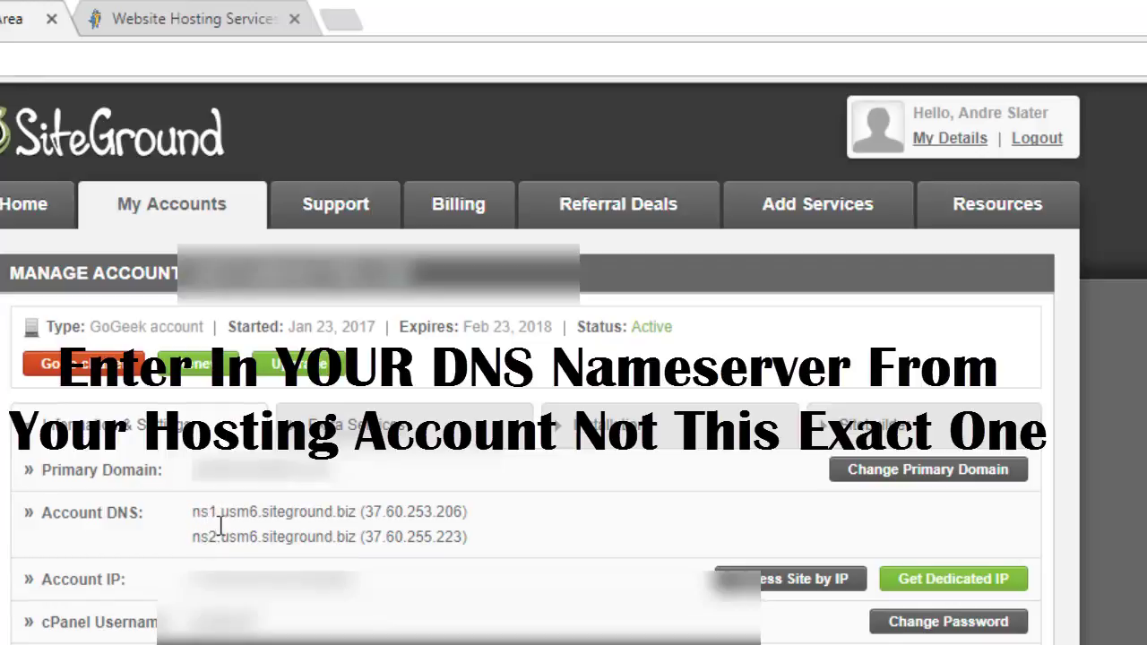
{"action": "left_click_drag", "start_coordinate": [357, 511], "coordinate": [357, 537]}
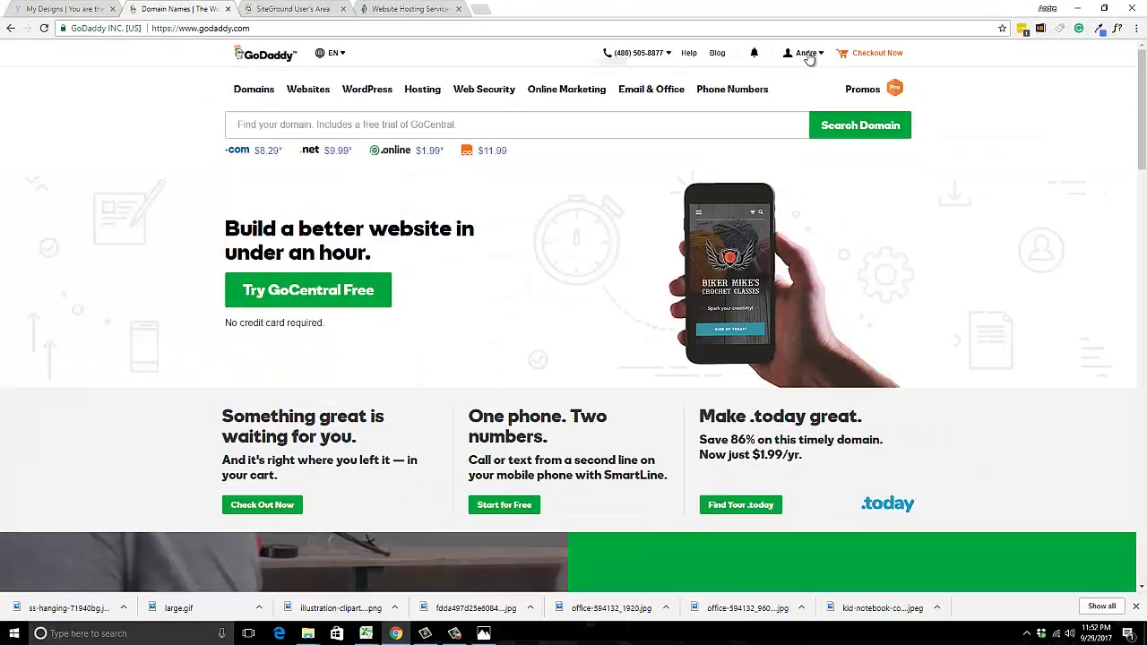
Open the domain's GoDaddy DNS management and the nameserver editor showing the SiteGround nameservers.
{"action": "left_click", "coordinate": [807, 54]}
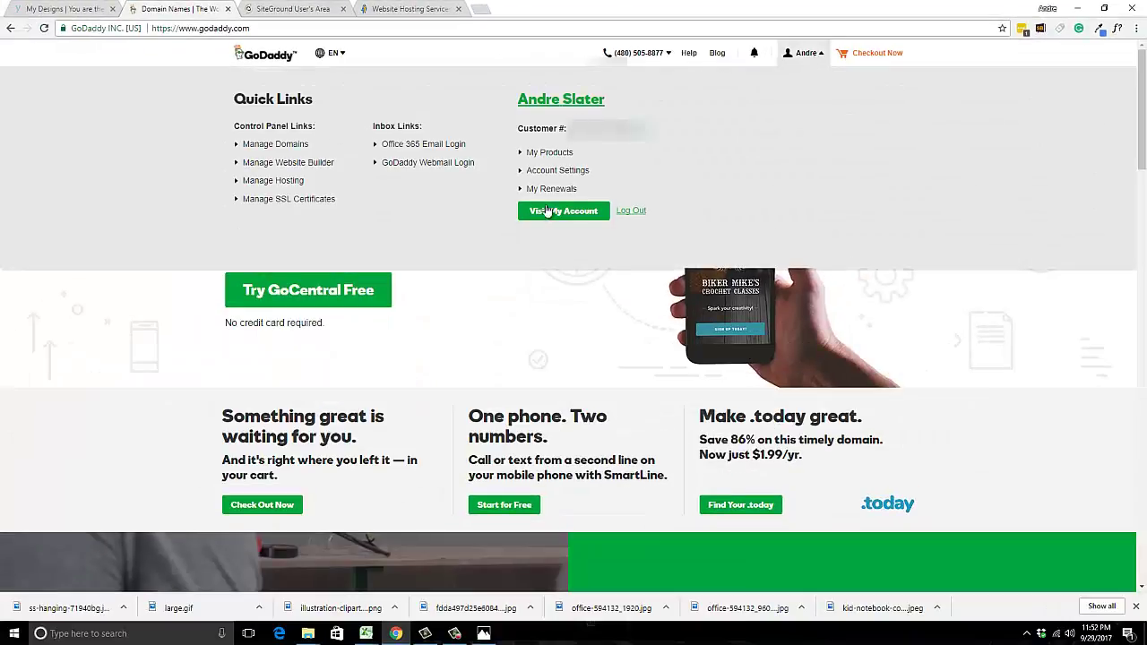
{"action": "left_click", "coordinate": [305, 145]}
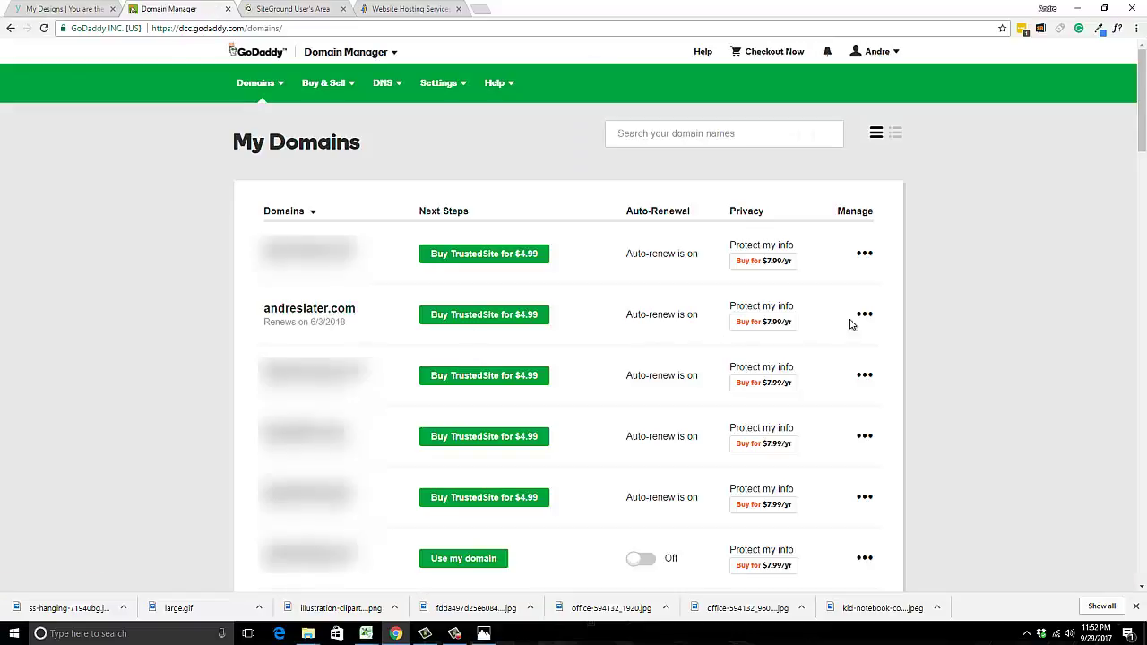
{"action": "left_click", "coordinate": [864, 315]}
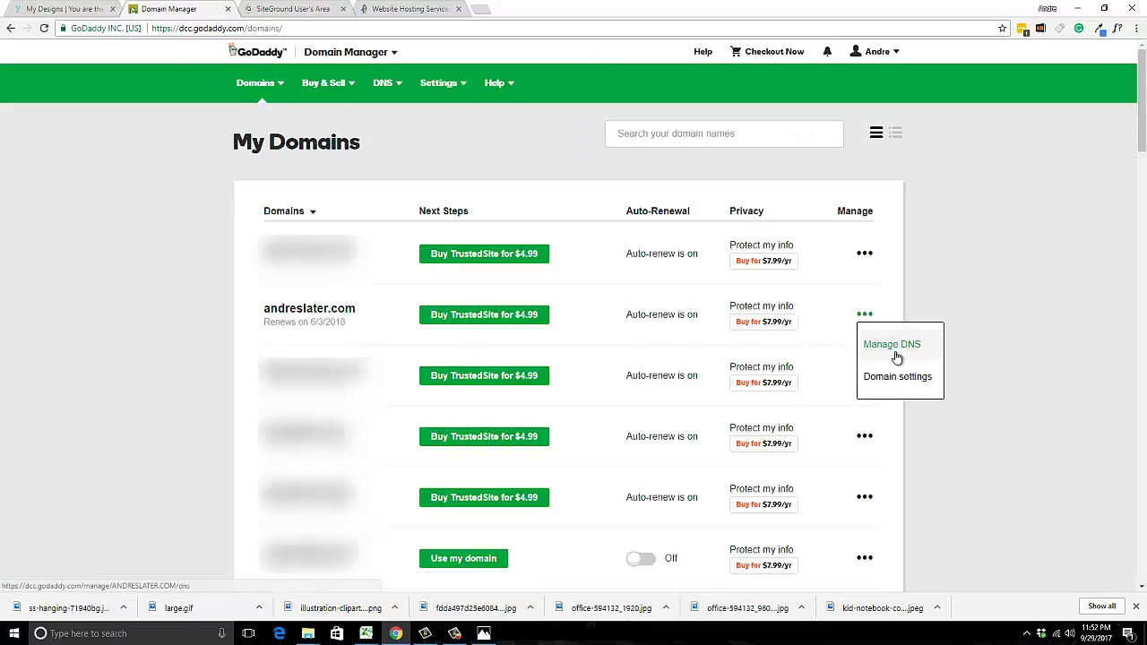
{"action": "left_click", "coordinate": [894, 353]}
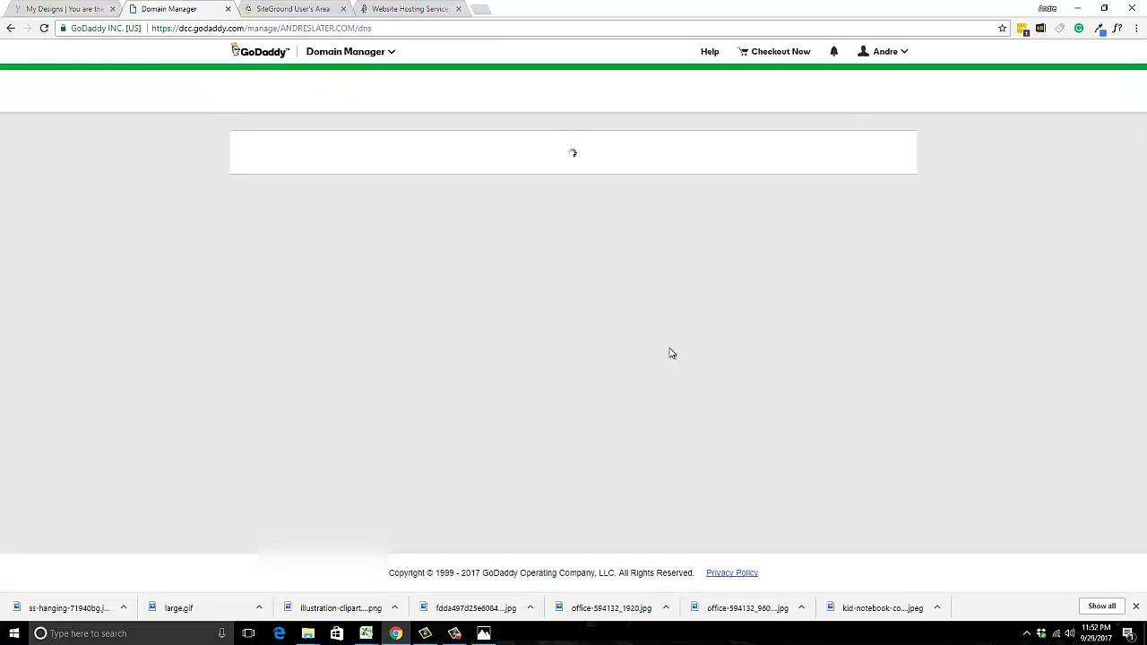
{"action": "scroll", "coordinate": [495, 389], "scroll_direction": "down", "scroll_amount": 1}
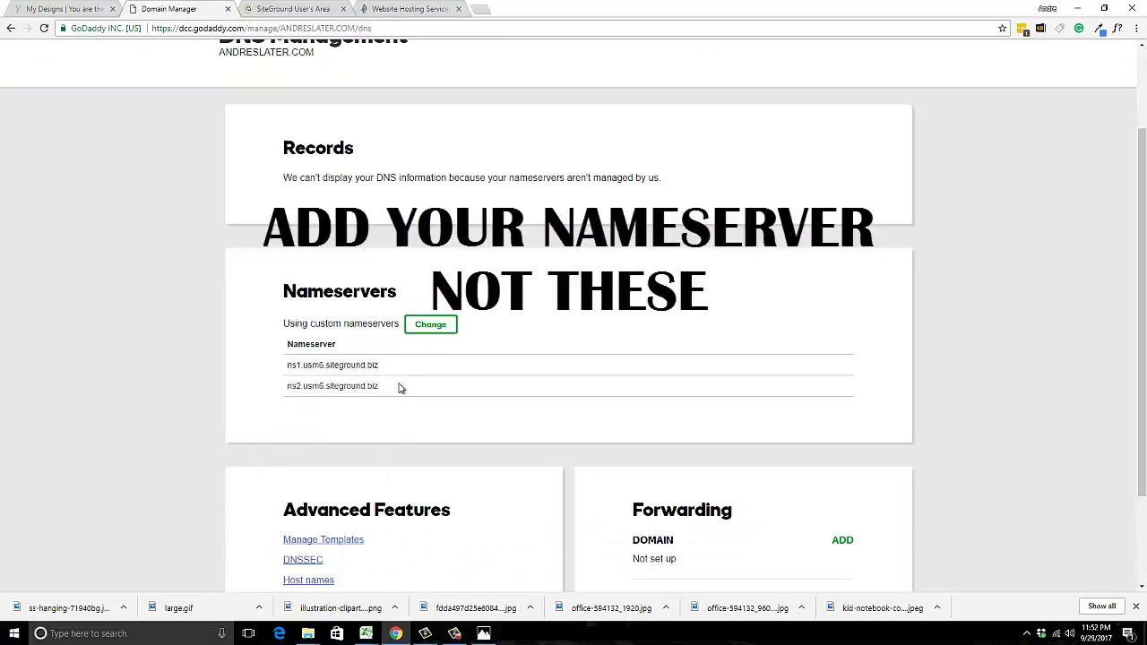
{"action": "left_click", "coordinate": [430, 326]}
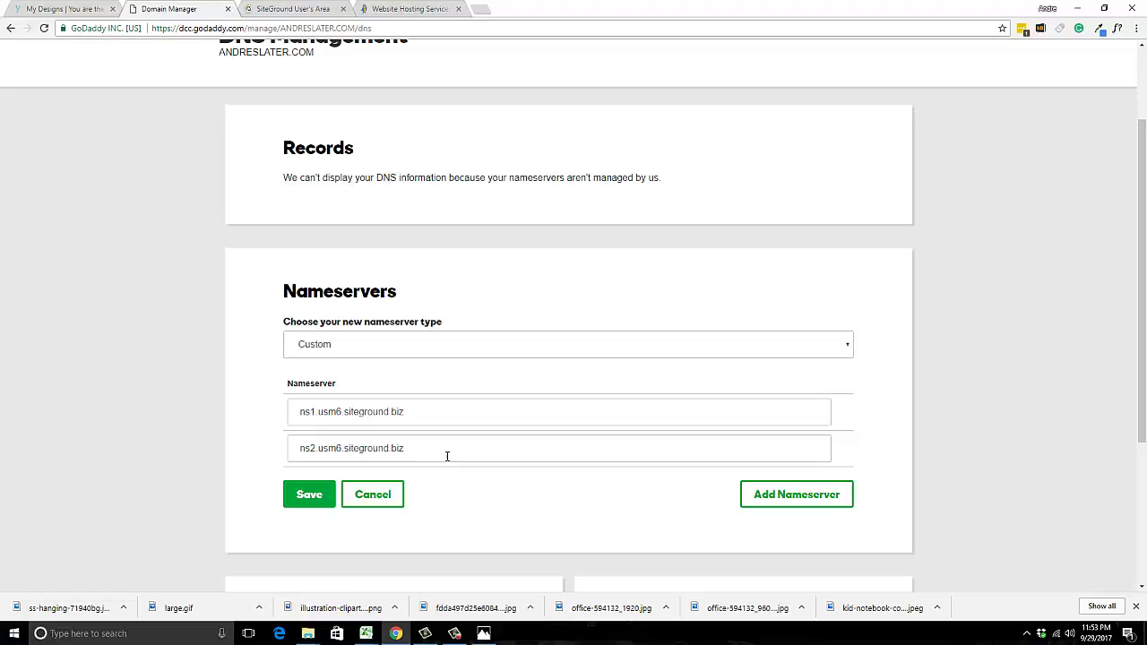
Close the GoDaddy tab, open the account's cPanel, and scroll through its tool sections.
{"action": "key", "text": "ctrl+w"}
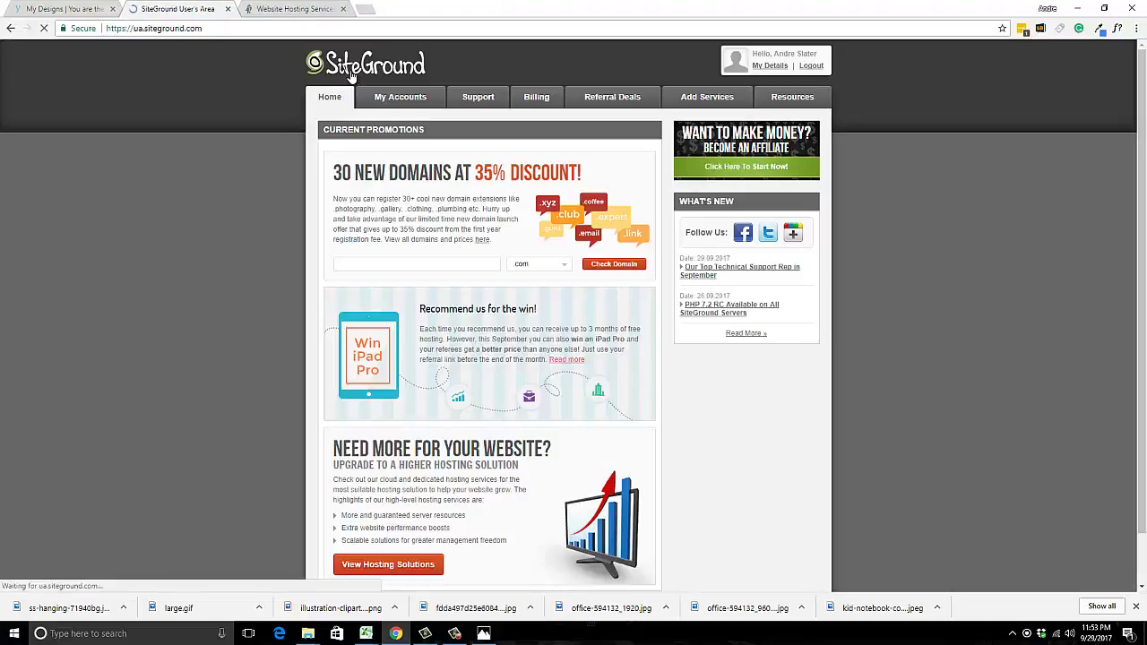
{"action": "left_click", "coordinate": [417, 104]}
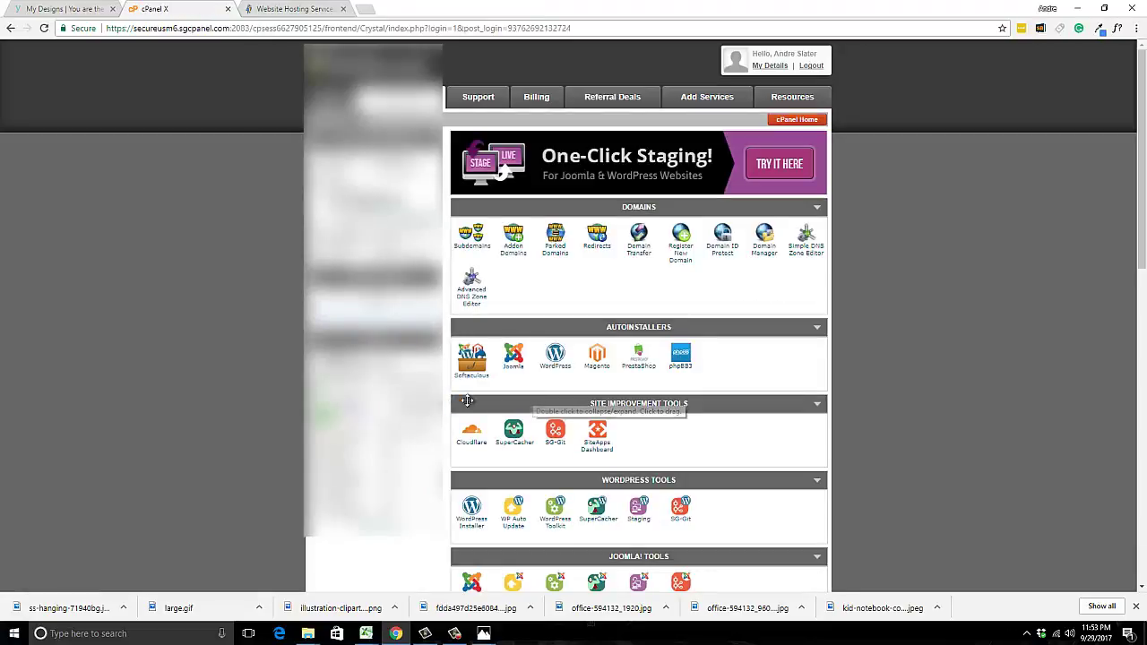
{"action": "scroll", "coordinate": [562, 412], "scroll_direction": "down", "scroll_amount": 1}
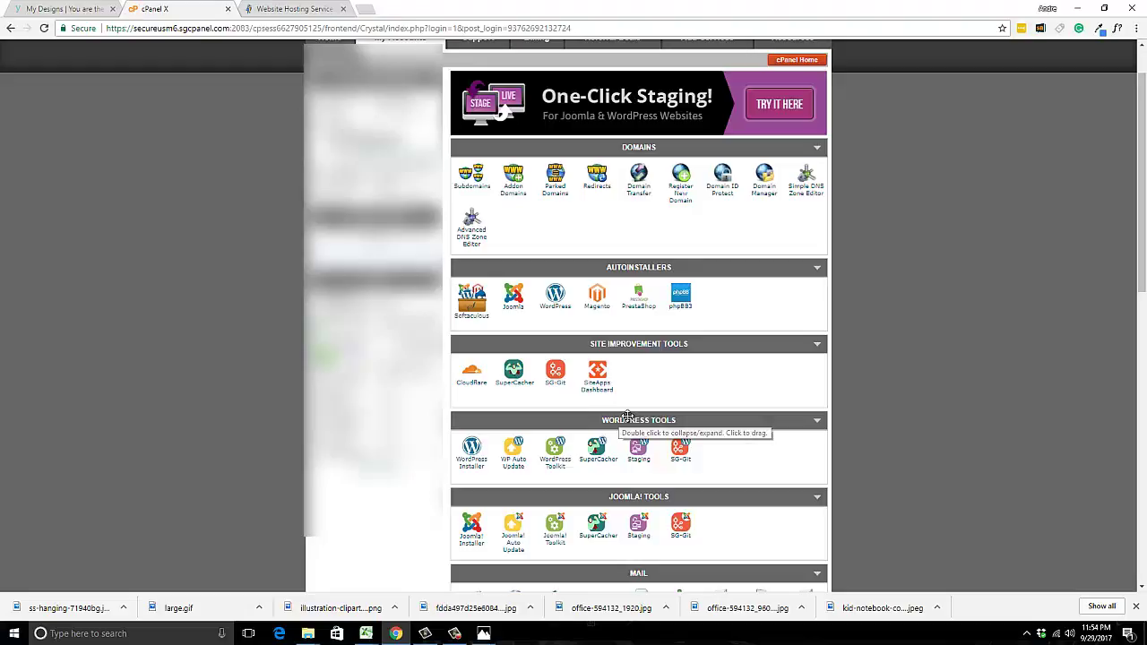
{"action": "scroll", "coordinate": [628, 417], "scroll_direction": "down", "scroll_amount": 2}
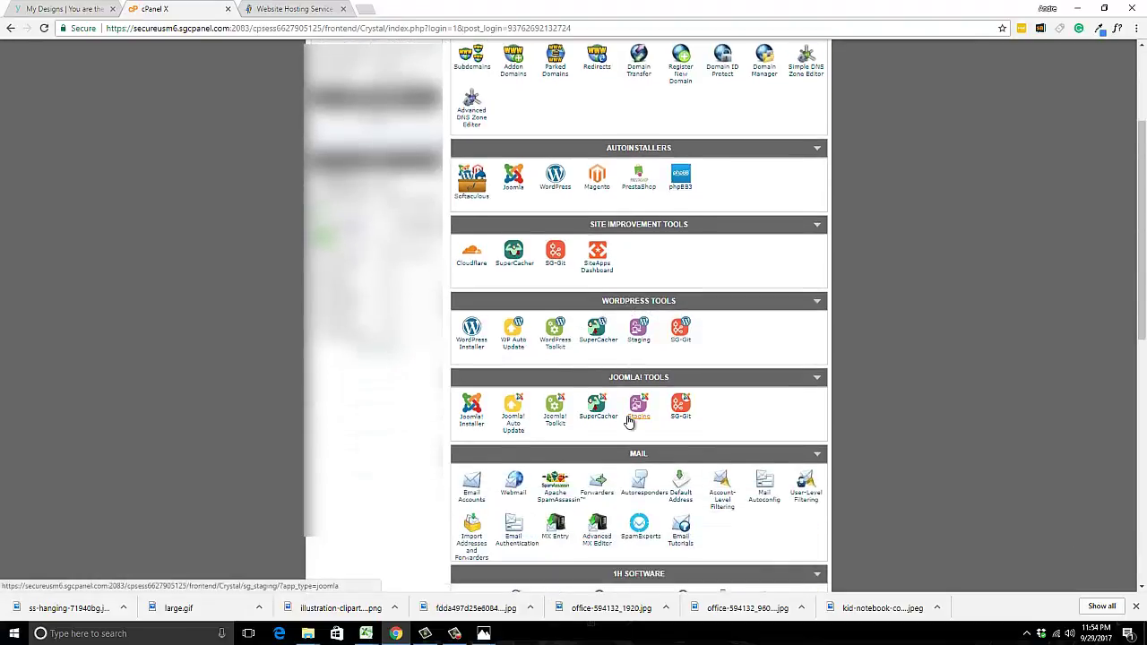
{"action": "scroll", "coordinate": [587, 420], "scroll_direction": "up", "scroll_amount": 1}
{"action": "scroll", "coordinate": [697, 394], "scroll_direction": "down", "scroll_amount": 3}
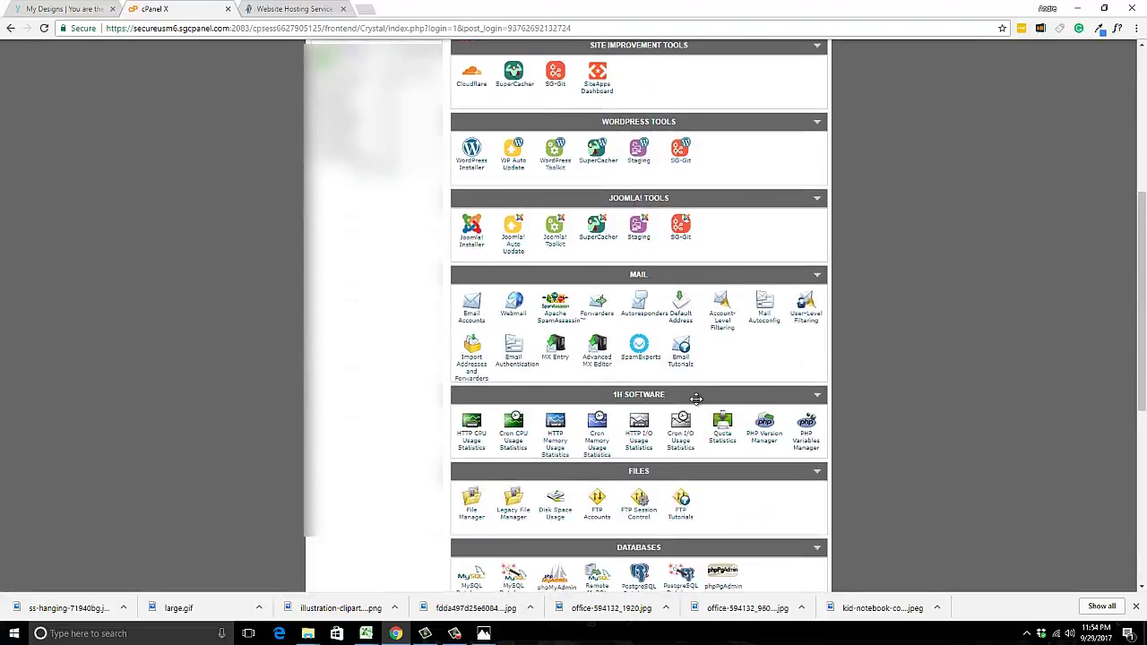
{"action": "scroll", "coordinate": [697, 394], "scroll_direction": "up", "scroll_amount": 3}
{"action": "scroll", "coordinate": [704, 394], "scroll_direction": "down", "scroll_amount": 3}
{"action": "scroll", "coordinate": [723, 439], "scroll_direction": "down", "scroll_amount": 5}
{"action": "scroll", "coordinate": [737, 469], "scroll_direction": "up", "scroll_amount": 6}
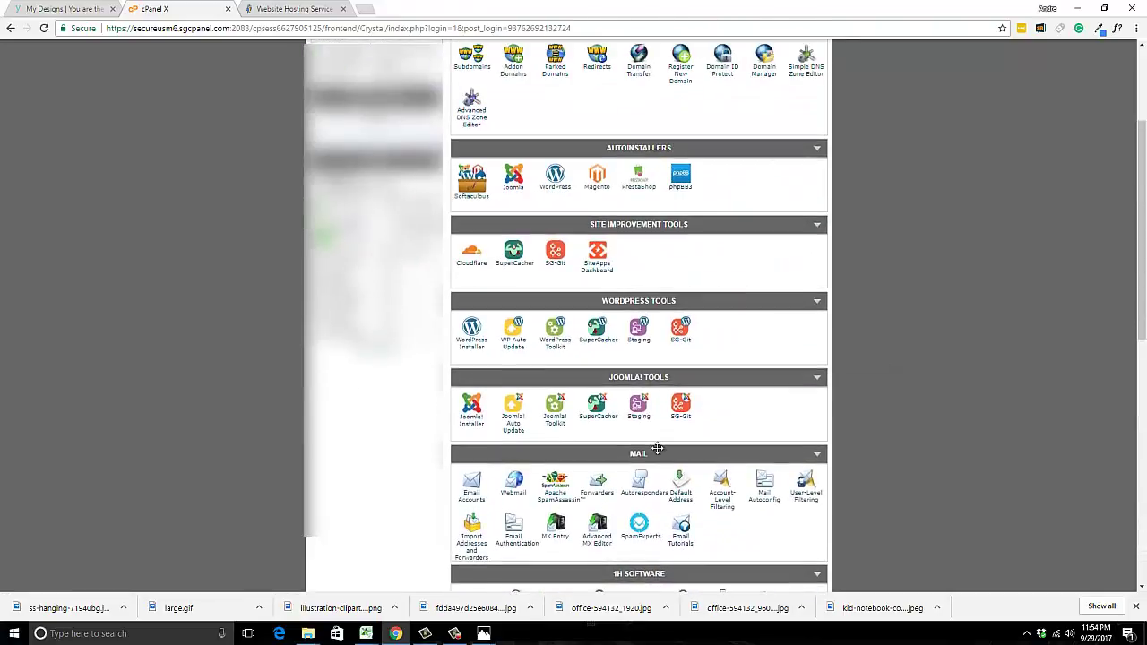
{"action": "scroll", "coordinate": [654, 446], "scroll_direction": "up", "scroll_amount": 2}
{"action": "scroll", "coordinate": [537, 448], "scroll_direction": "down", "scroll_amount": 1}
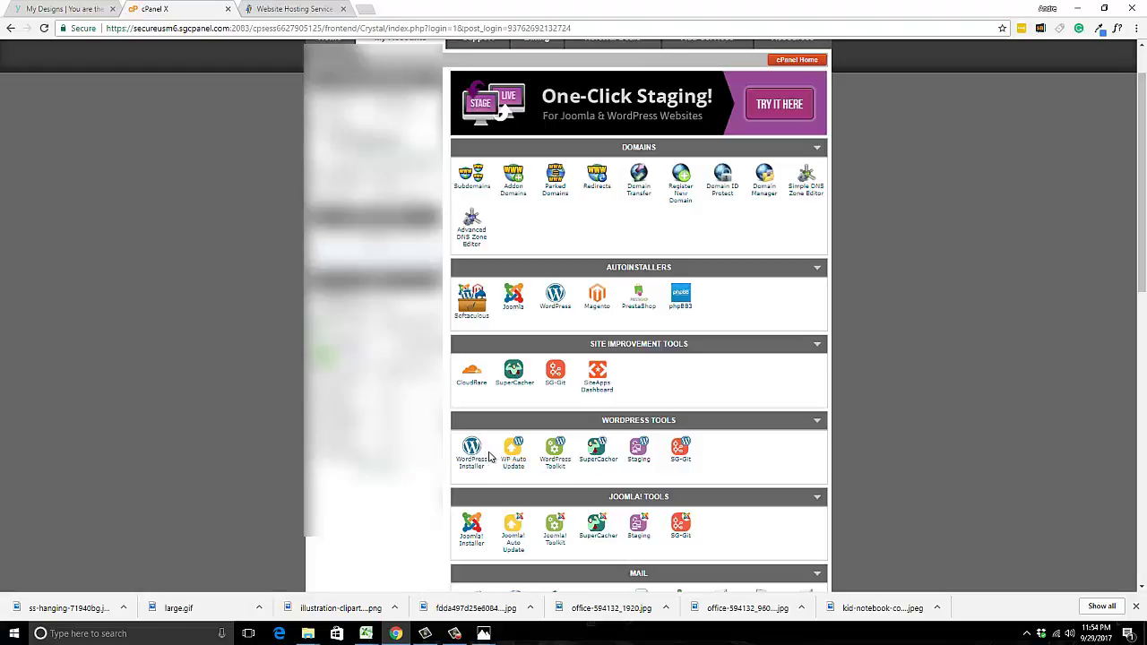
Create the addon domain with its FTP account, then return to the addon domains list.
{"action": "left_click", "coordinate": [520, 185]}
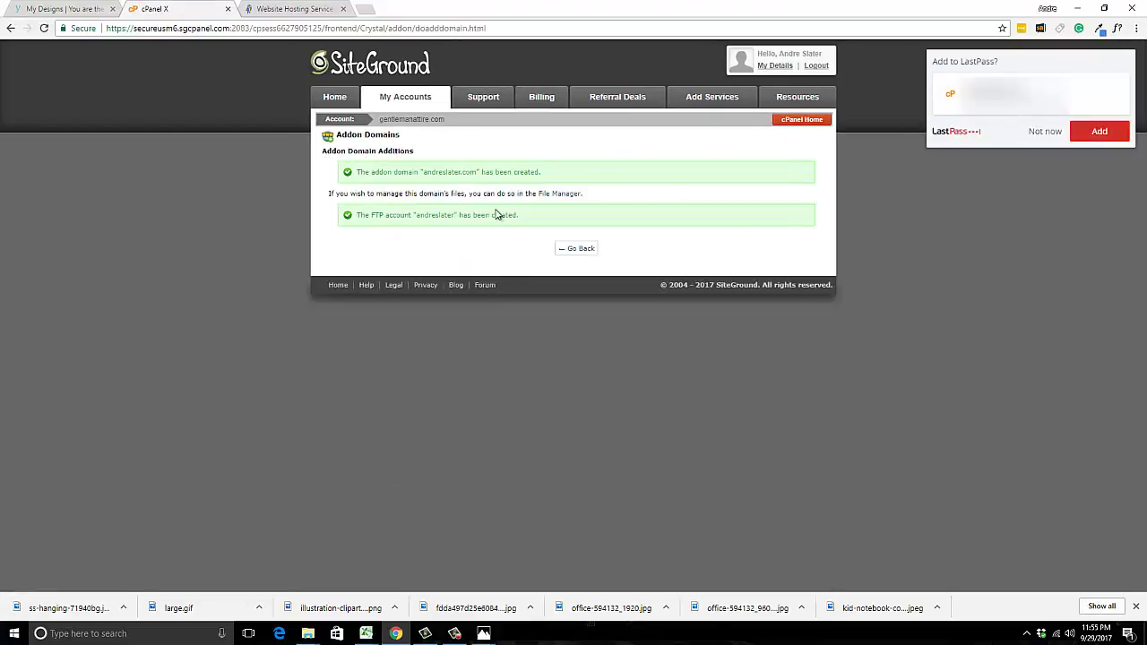
{"action": "left_click", "coordinate": [576, 250]}
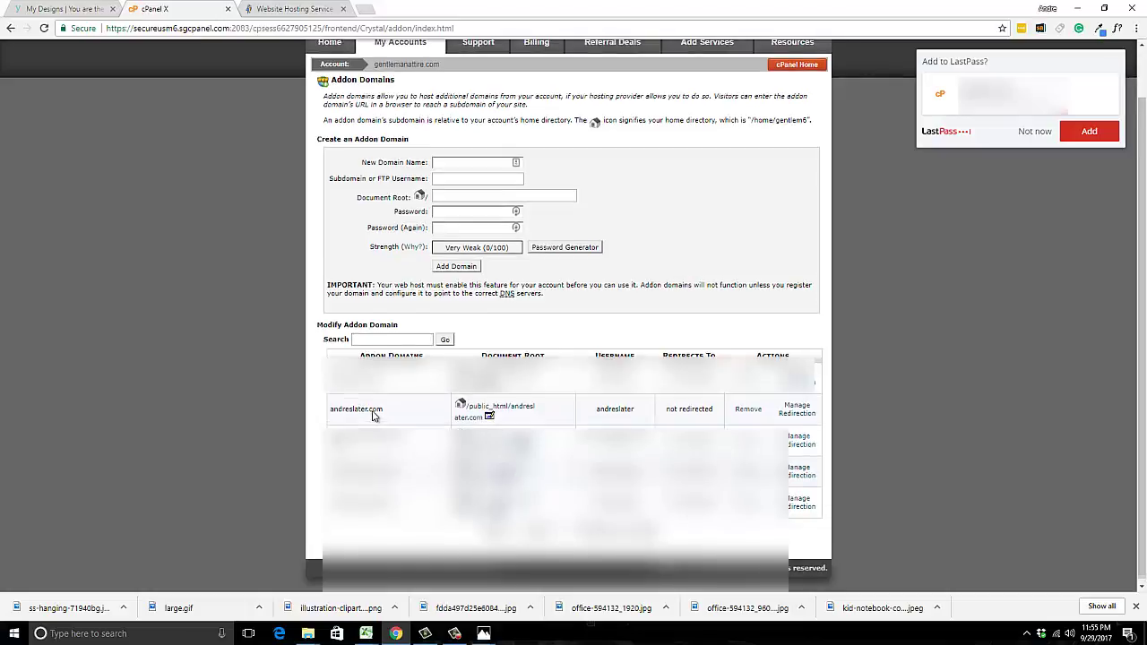
{"action": "scroll", "coordinate": [376, 421], "scroll_direction": "up", "scroll_amount": 1}
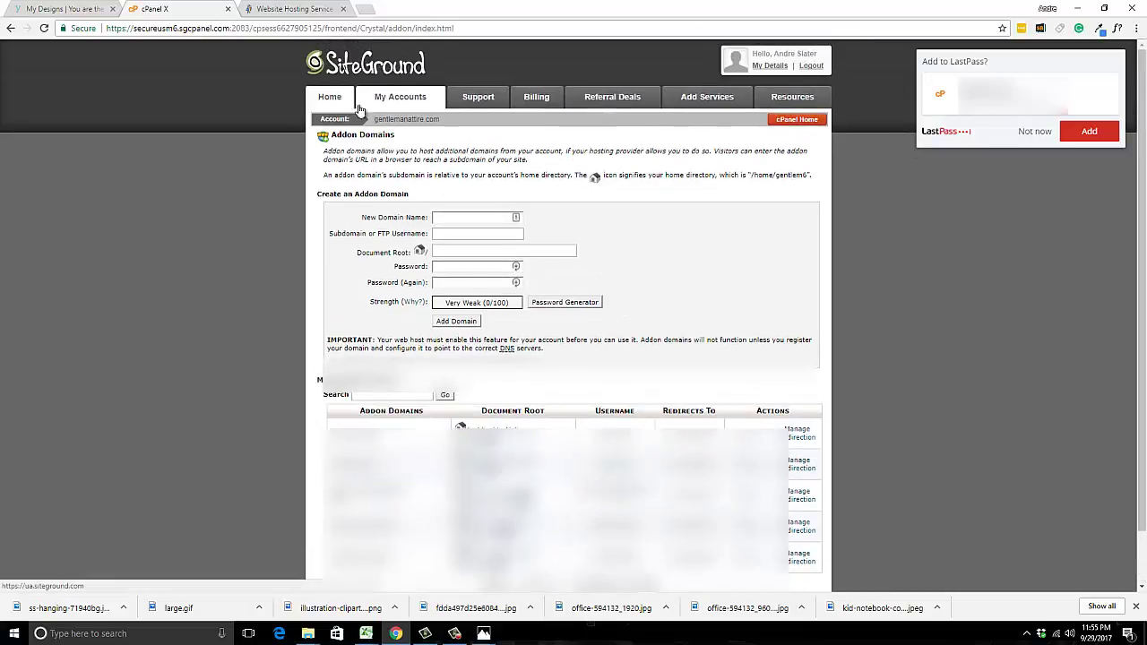
Create a 'support' mailbox on the site's domain with a generated strong password.
{"action": "left_click", "coordinate": [807, 121]}
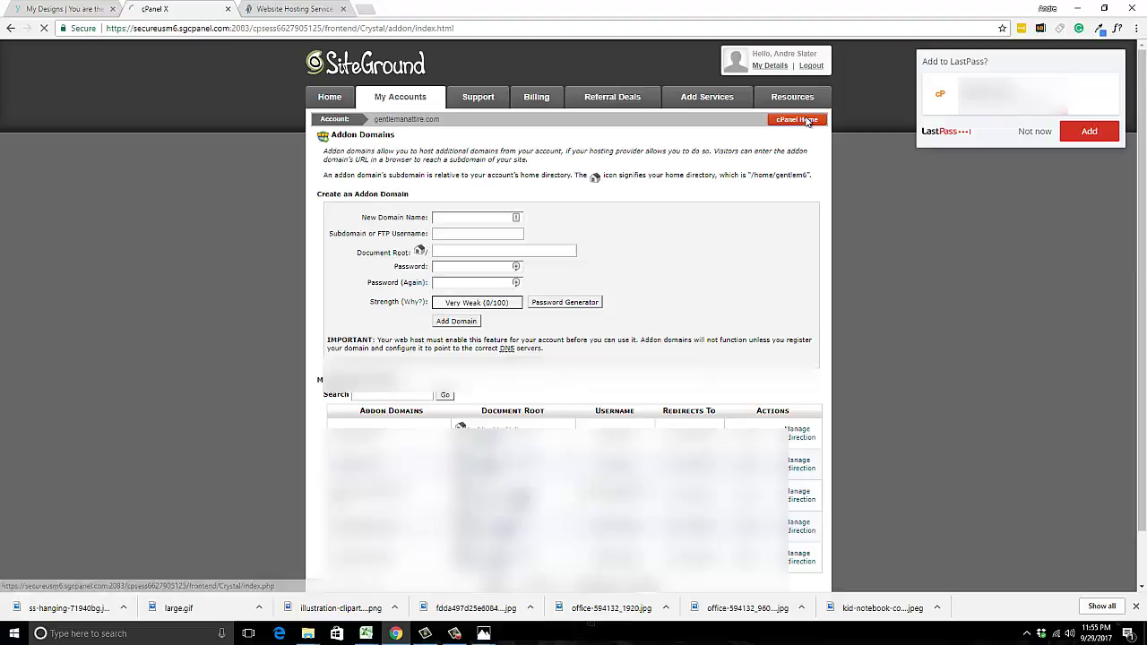
{"action": "scroll", "coordinate": [589, 303], "scroll_direction": "down", "scroll_amount": 1}
{"action": "scroll", "coordinate": [589, 302], "scroll_direction": "down", "scroll_amount": 2}
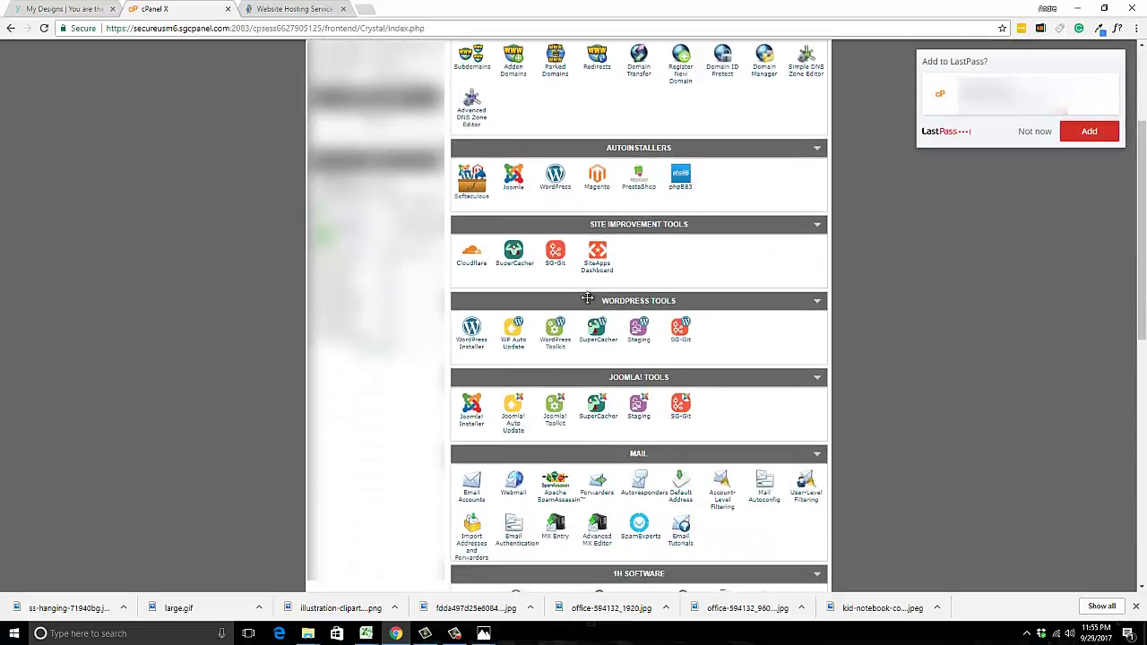
{"action": "left_click", "coordinate": [474, 486]}
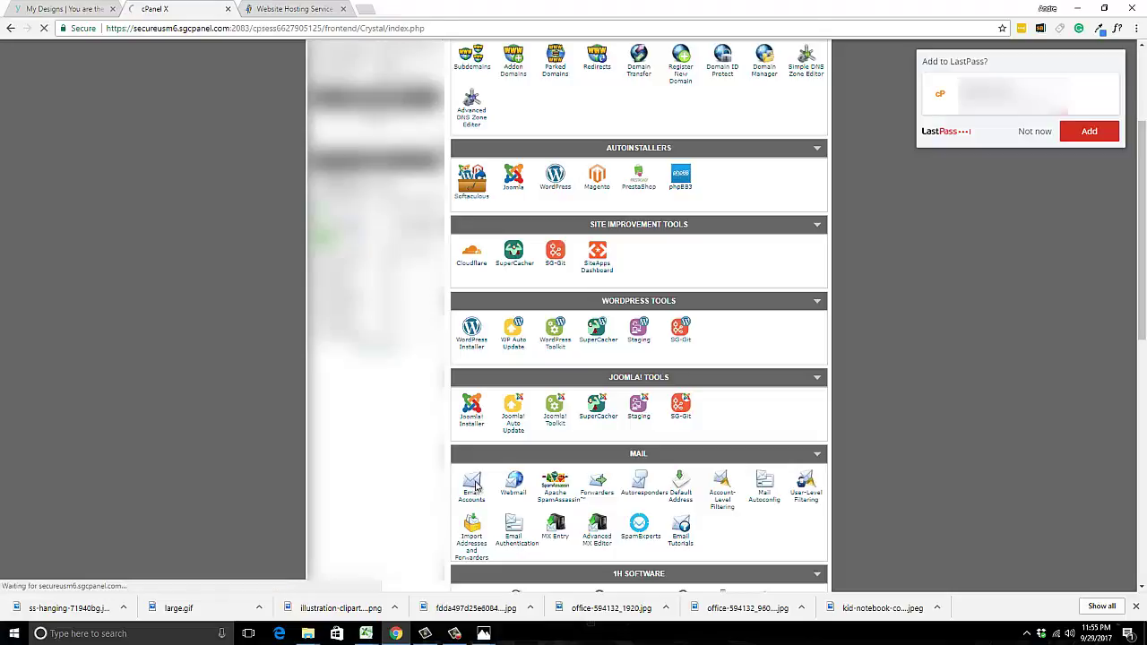
{"action": "left_click", "coordinate": [566, 205]}
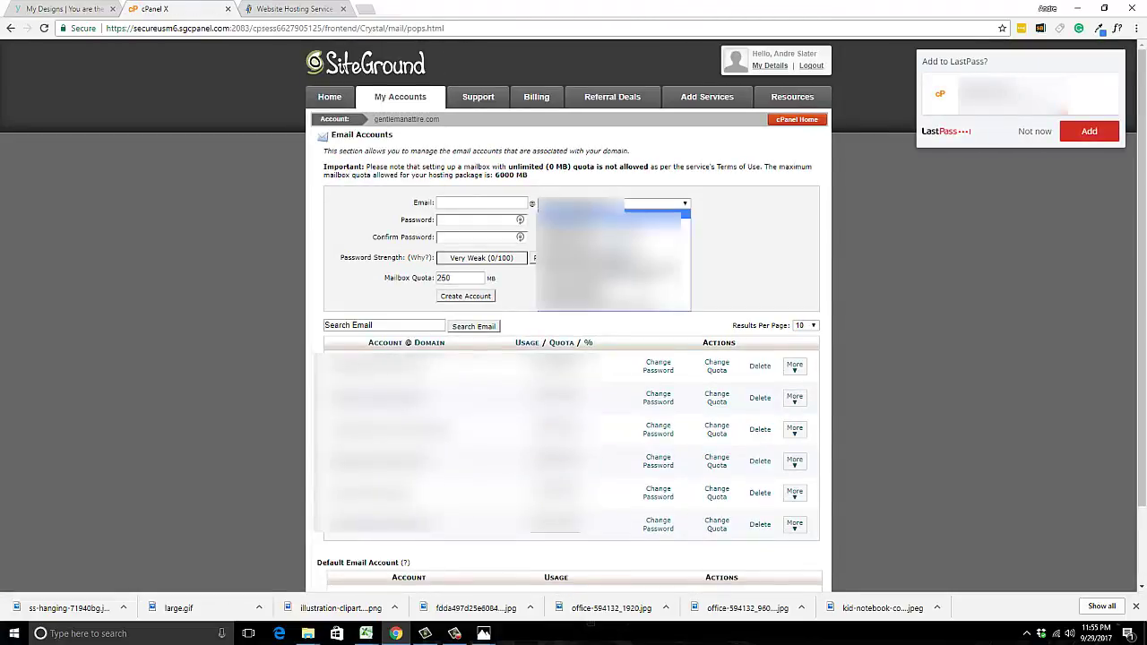
{"action": "left_click", "coordinate": [553, 206]}
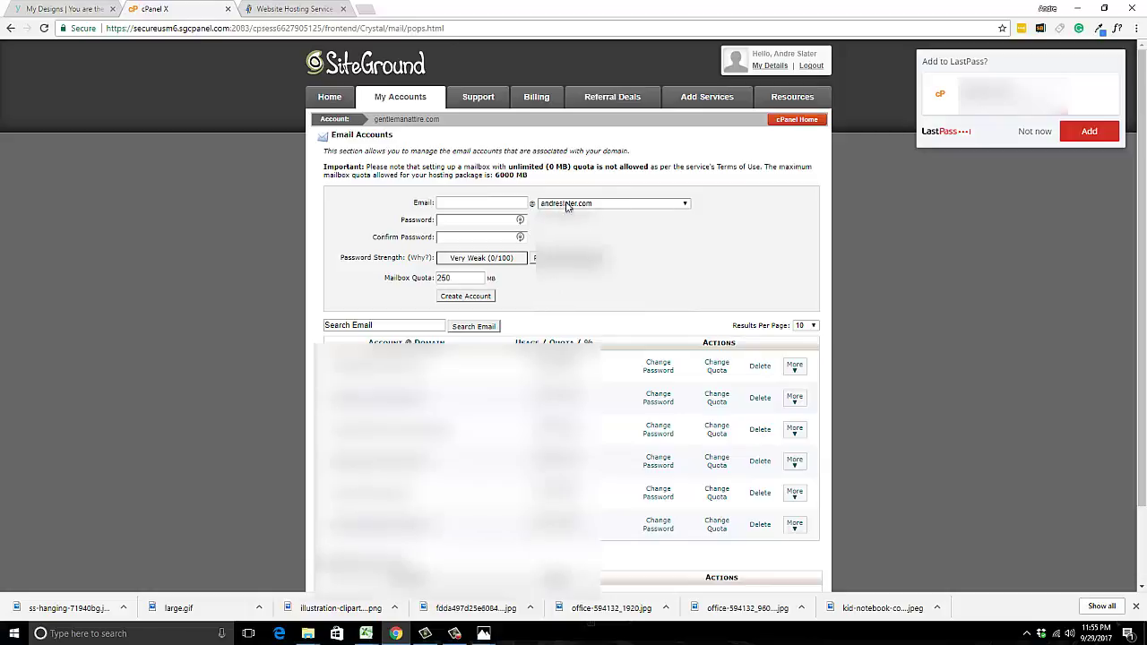
{"action": "left_click", "coordinate": [488, 204]}
{"action": "type", "text": "support"}
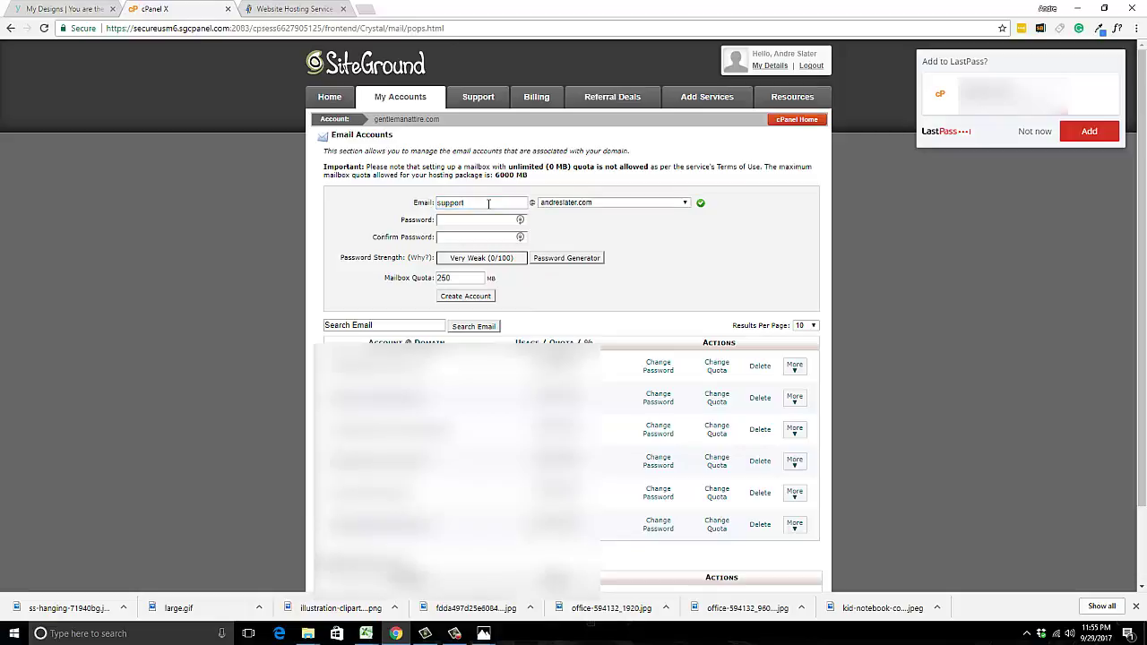
{"action": "key", "text": "Tab"}
{"action": "key", "text": "ctrl+v"}
{"action": "key", "text": "Tab"}
{"action": "key", "text": "ctrl+v"}
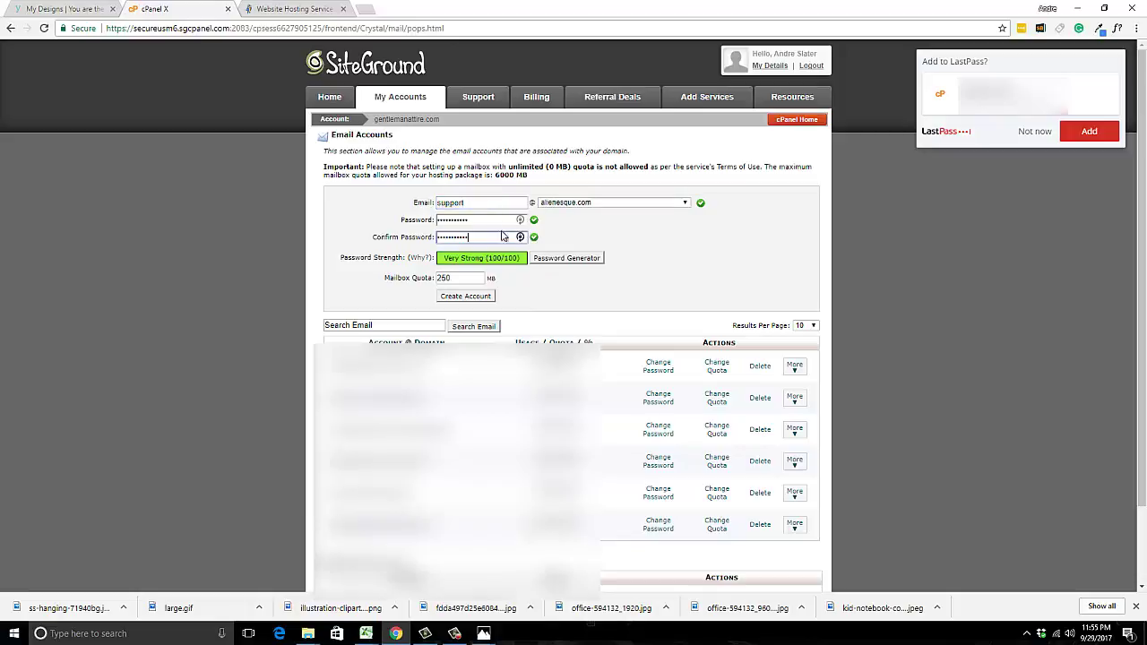
{"action": "left_click", "coordinate": [472, 296]}
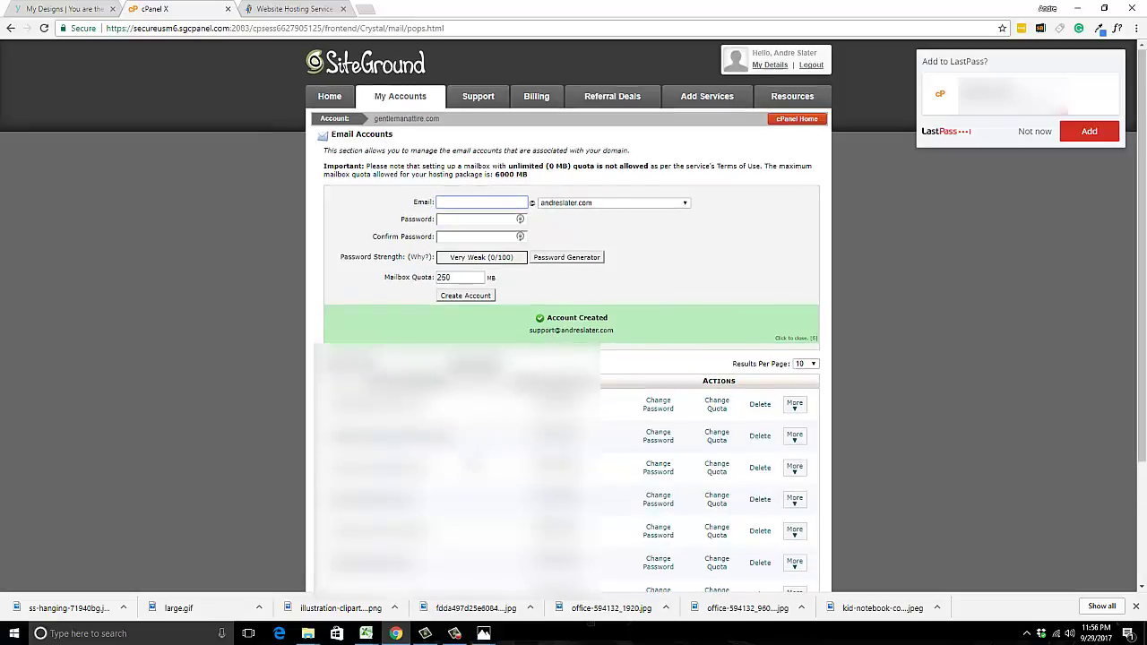
Review the new mailbox and go back to the cPanel home page.
{"action": "scroll", "coordinate": [440, 427], "scroll_direction": "down", "scroll_amount": 1}
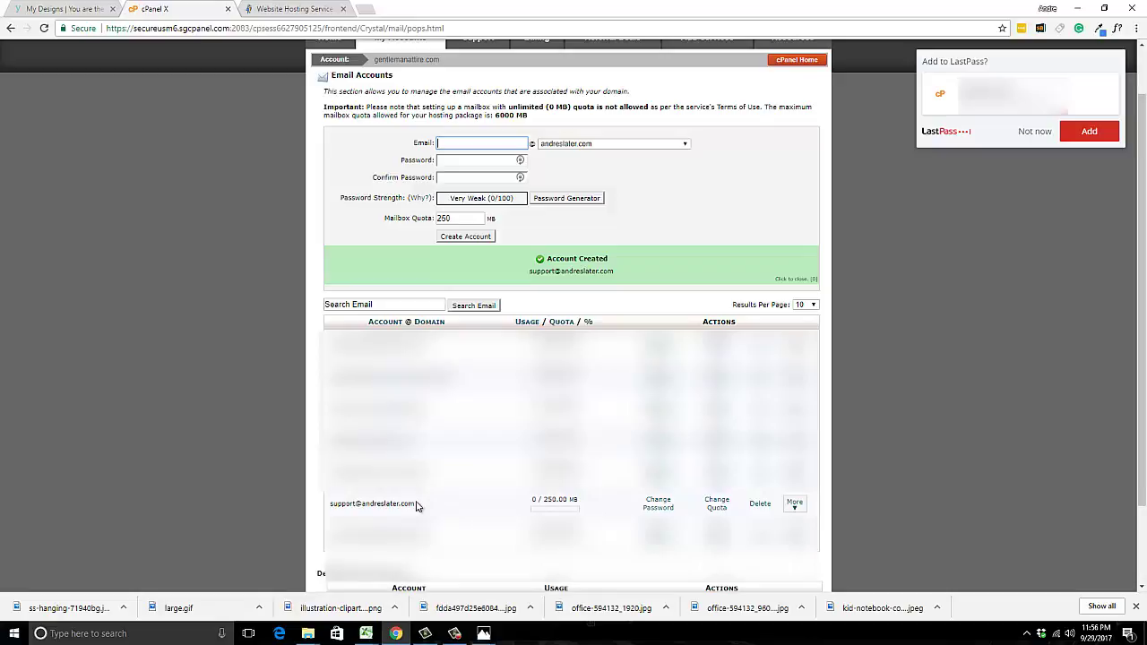
{"action": "scroll", "coordinate": [416, 506], "scroll_direction": "up", "scroll_amount": 1}
{"action": "left_click", "coordinate": [794, 117]}
{"action": "scroll", "coordinate": [682, 406], "scroll_direction": "down", "scroll_amount": 5}
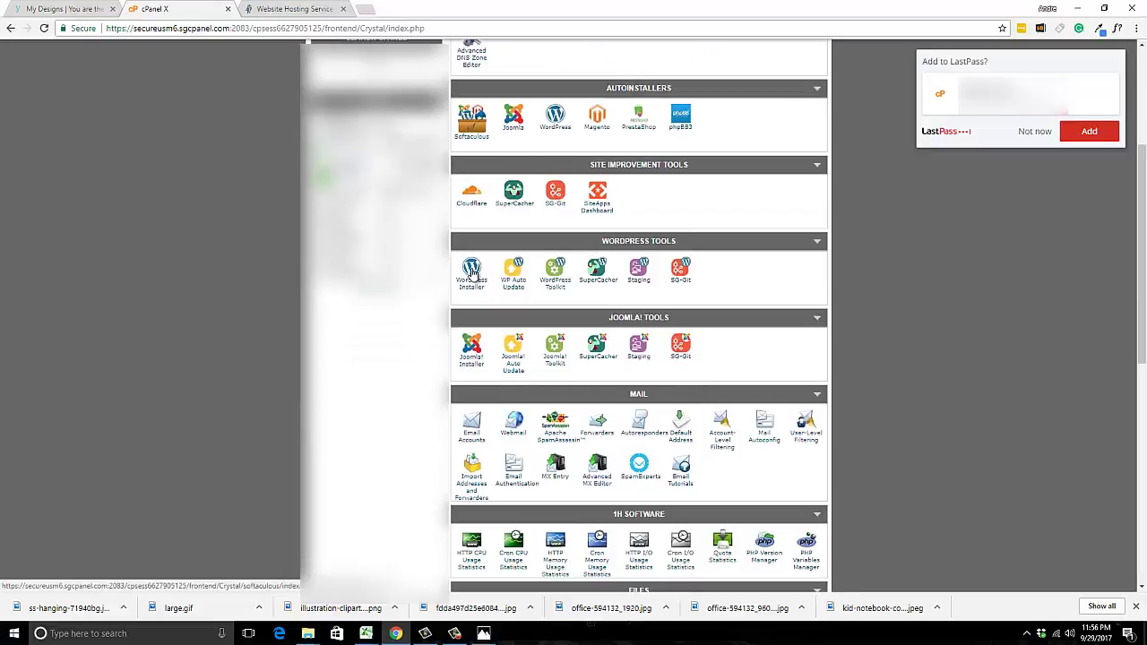
{"action": "left_click", "coordinate": [472, 273]}
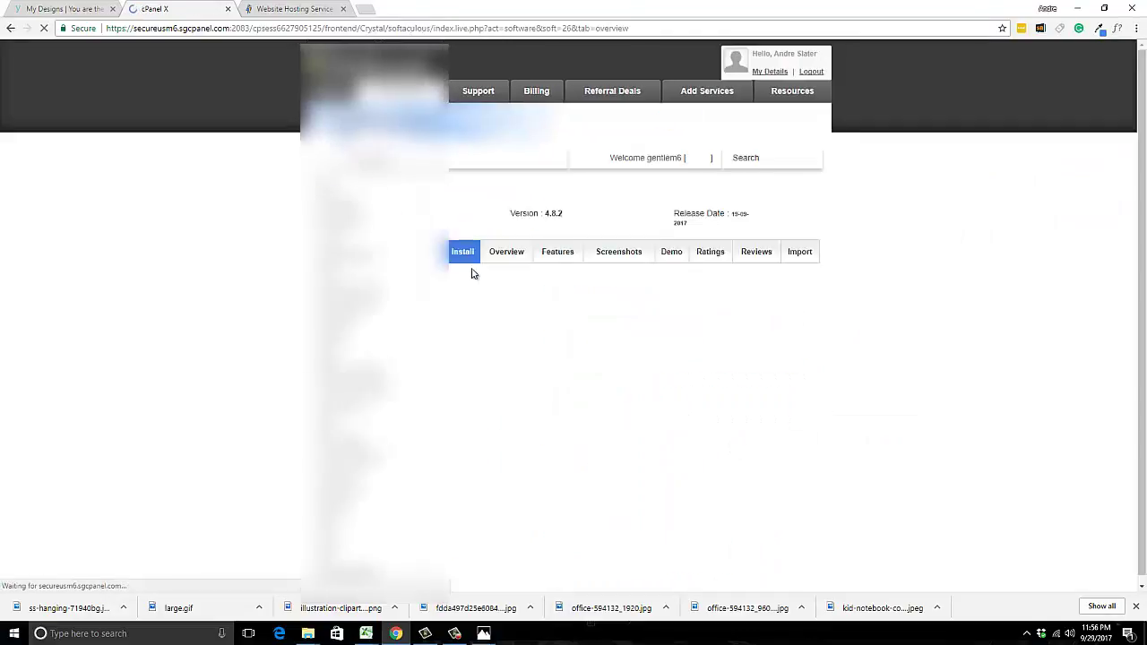
{"action": "scroll", "coordinate": [586, 345], "scroll_direction": "down", "scroll_amount": 1}
{"action": "scroll", "coordinate": [524, 363], "scroll_direction": "up", "scroll_amount": 1}
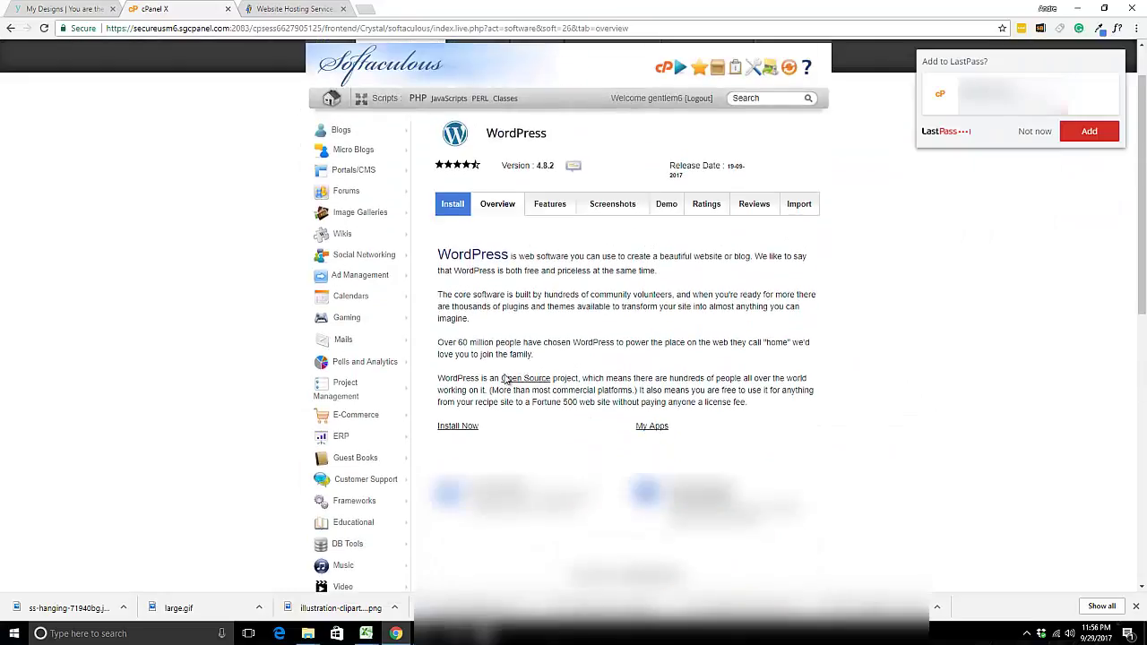
{"action": "left_click", "coordinate": [459, 427]}
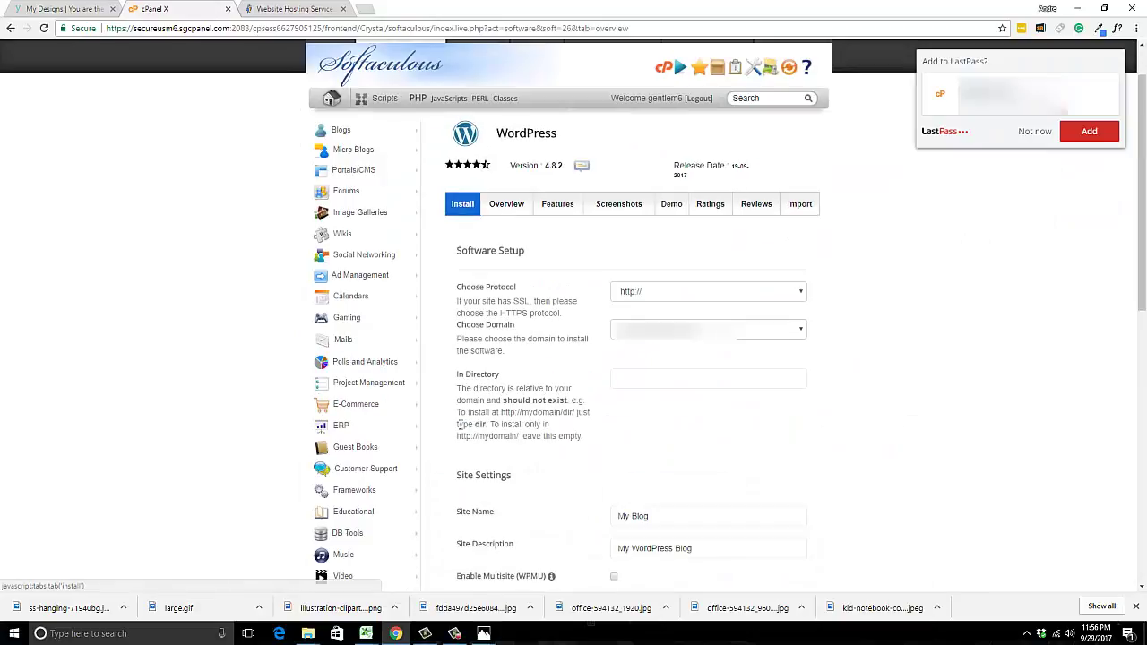
{"action": "left_click", "coordinate": [652, 300]}
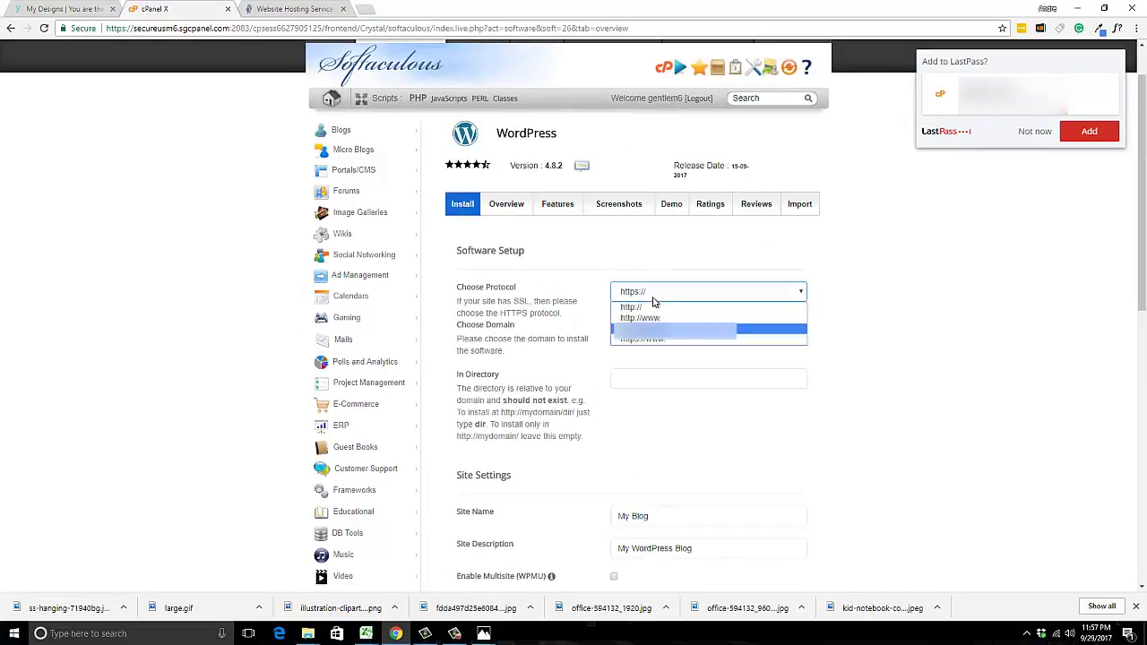
{"action": "left_click", "coordinate": [652, 308]}
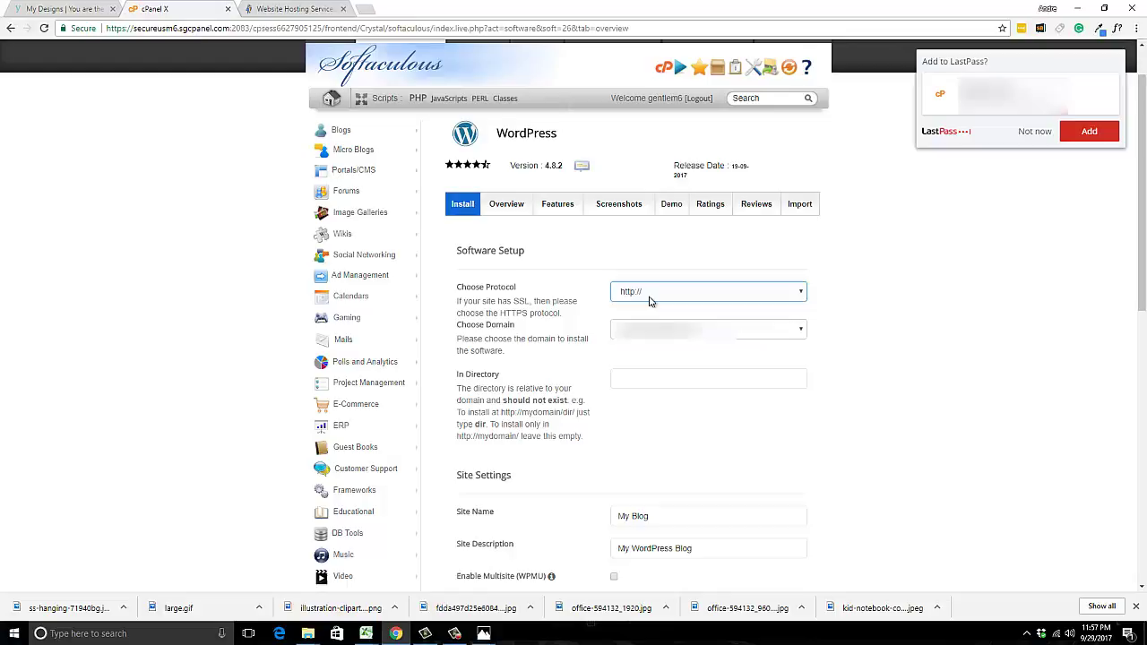
{"action": "left_click", "coordinate": [655, 298]}
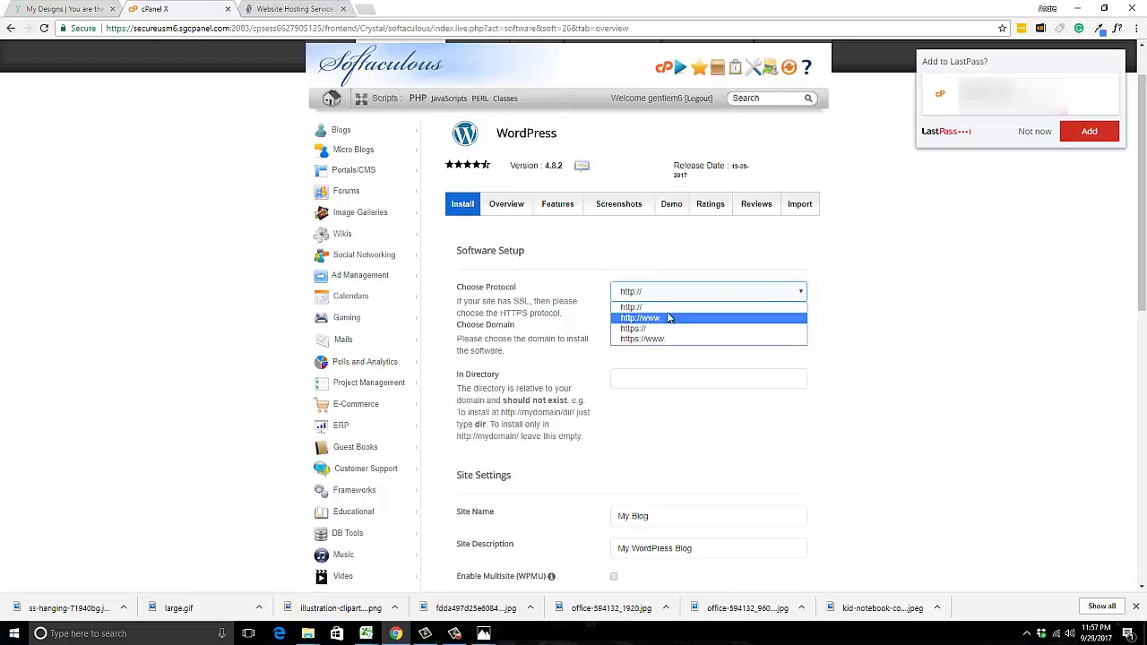
{"action": "left_click", "coordinate": [632, 307]}
{"action": "left_click", "coordinate": [663, 329]}
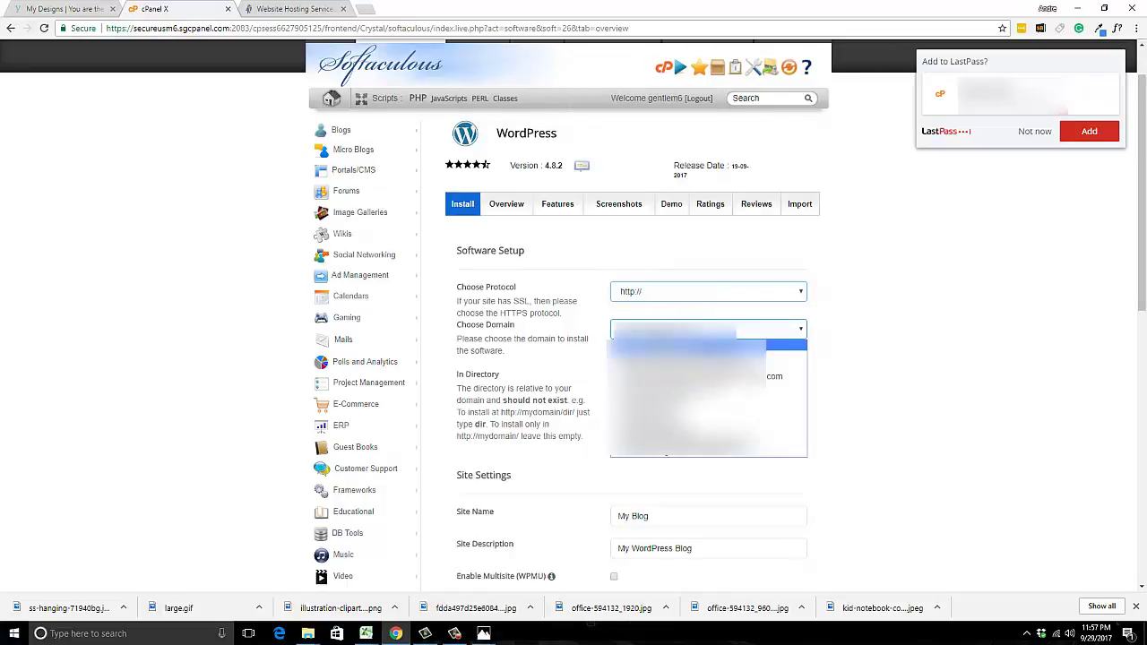
{"action": "left_click", "coordinate": [681, 404]}
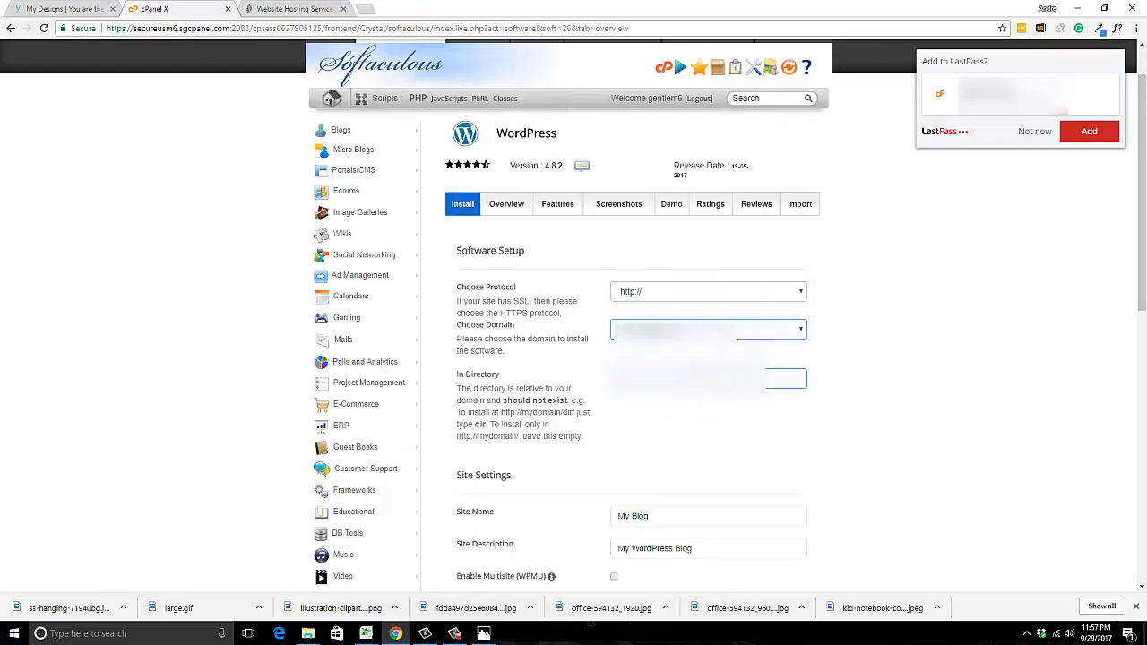
Leave the WordPress install directory blank.
{"action": "scroll", "coordinate": [637, 384], "scroll_direction": "down", "scroll_amount": 1}
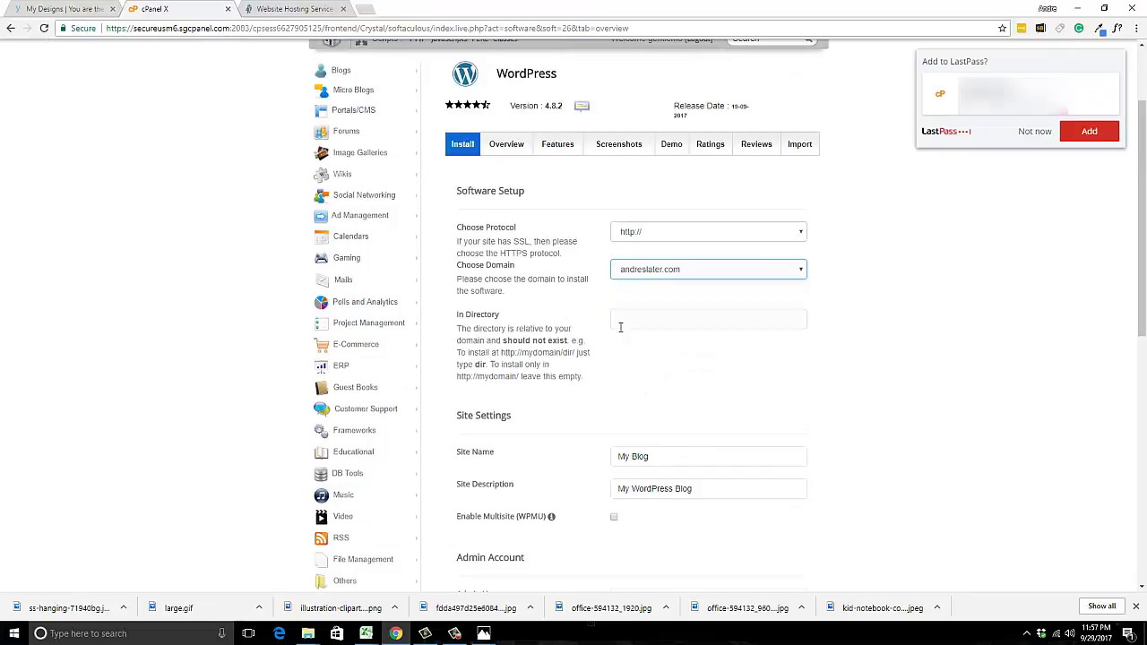
{"action": "scroll", "coordinate": [627, 353], "scroll_direction": "down", "scroll_amount": 2}
{"action": "left_click", "coordinate": [704, 200]}
{"action": "left_click", "coordinate": [679, 222]}
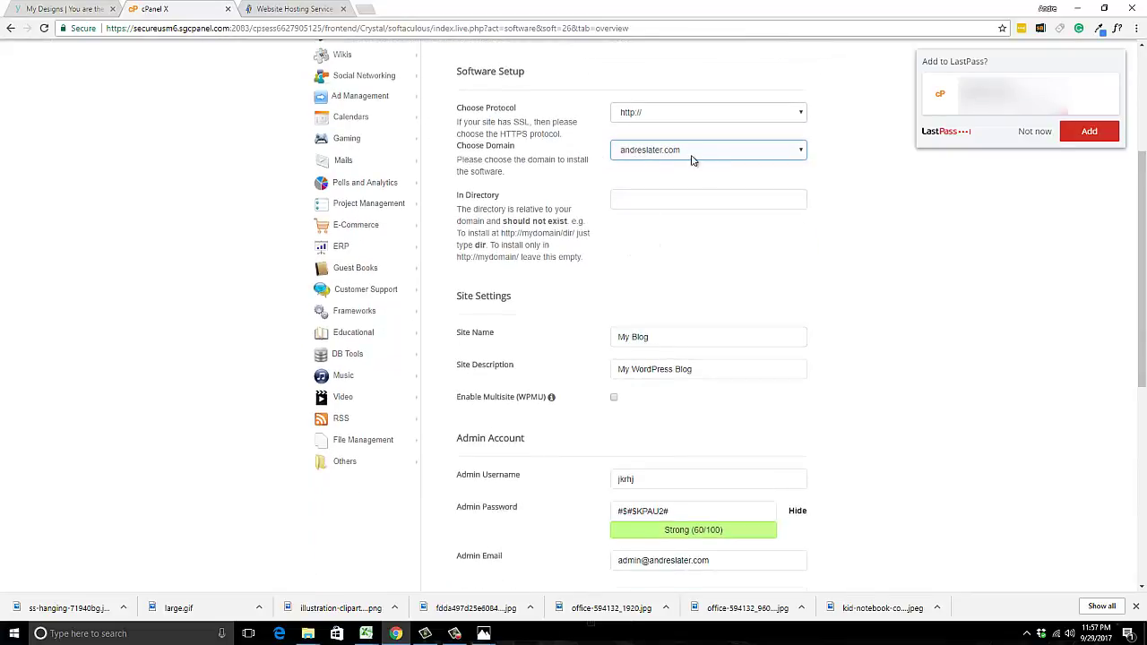
{"action": "left_click", "coordinate": [653, 192]}
{"action": "left_click", "coordinate": [630, 224]}
Paste in the new site name, keeping the default site description.
{"action": "left_click", "coordinate": [632, 337]}
{"action": "scroll", "coordinate": [631, 337], "scroll_direction": "down", "scroll_amount": 1}
{"action": "scroll", "coordinate": [690, 302], "scroll_direction": "up", "scroll_amount": 1}
{"action": "left_click_drag", "start_coordinate": [652, 337], "coordinate": [601, 333]}
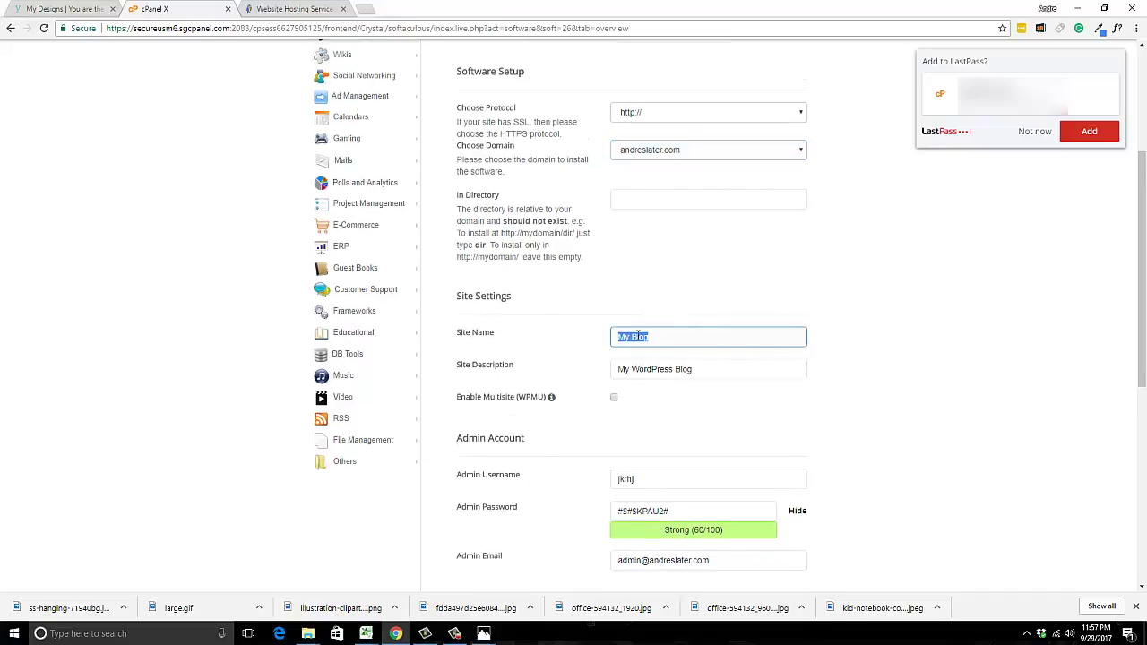
{"action": "type", "text": "AndreSlater.com"}
{"action": "left_click", "coordinate": [712, 371]}
{"action": "left_click_drag", "start_coordinate": [712, 371], "coordinate": [557, 357]}
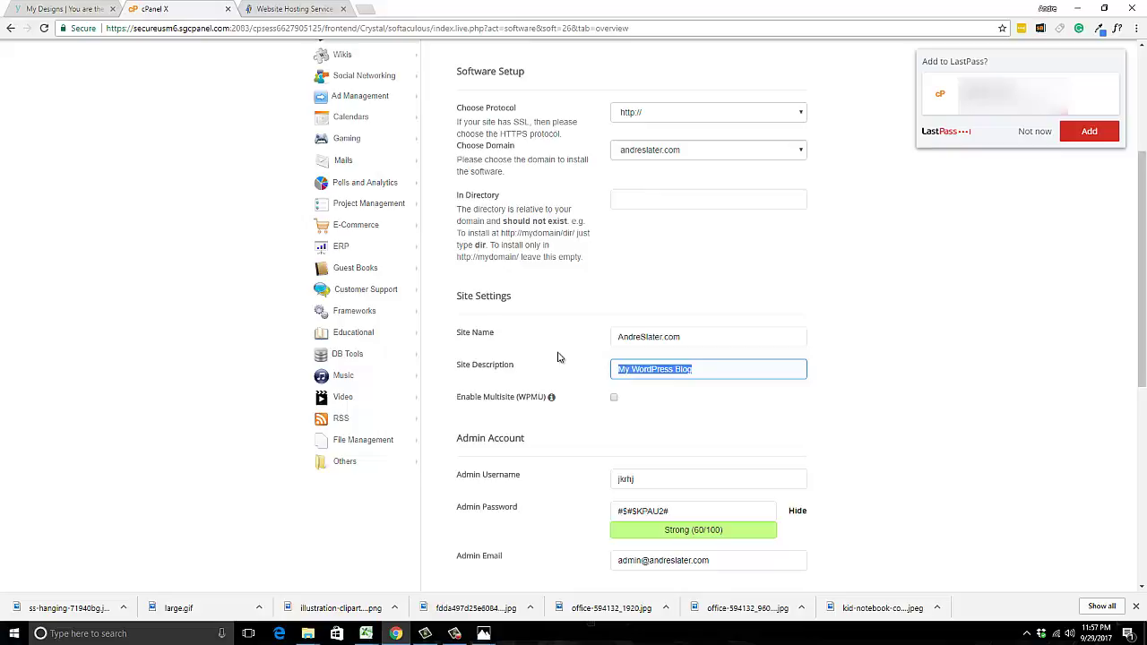
{"action": "left_click", "coordinate": [657, 438]}
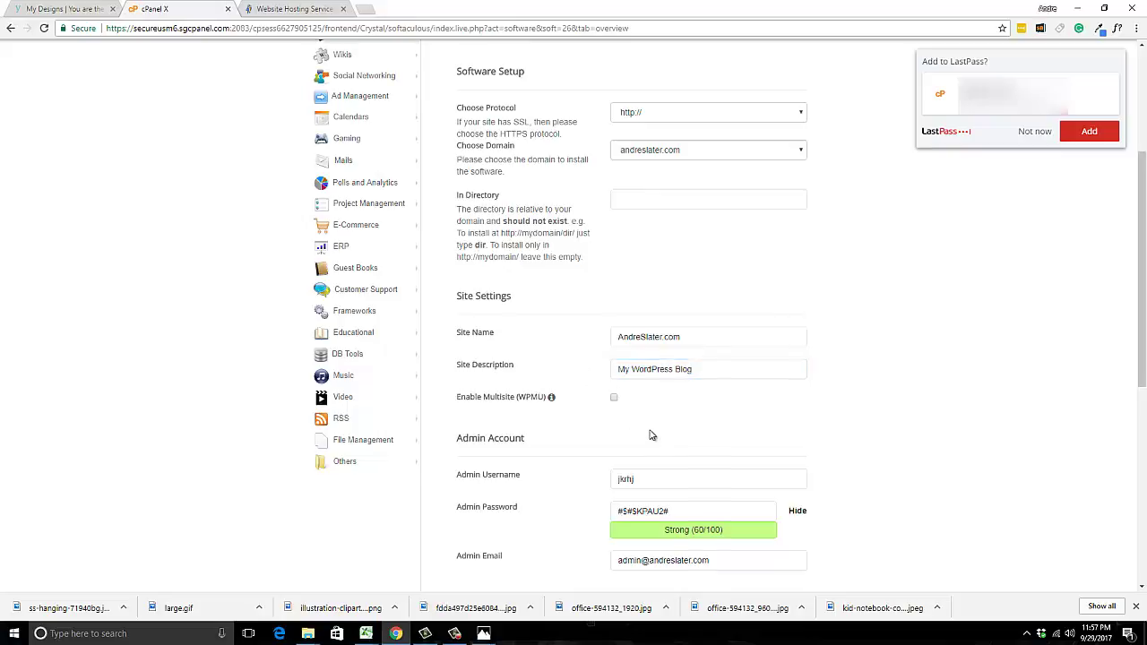
Set the admin username to 'admin' and replace the admin password with a new one.
{"action": "scroll", "coordinate": [653, 436], "scroll_direction": "down", "scroll_amount": 1}
{"action": "scroll", "coordinate": [581, 403], "scroll_direction": "down", "scroll_amount": 1}
{"action": "left_click", "coordinate": [643, 361]}
{"action": "left_click_drag", "start_coordinate": [643, 361], "coordinate": [552, 365]}
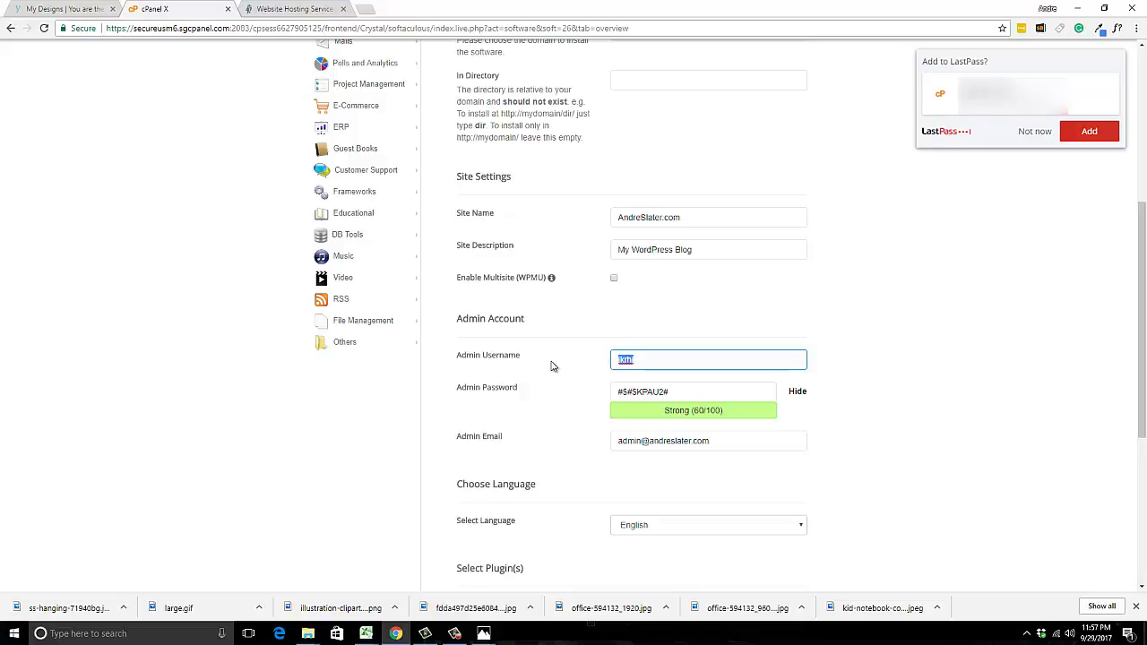
{"action": "type", "text": "admin"}
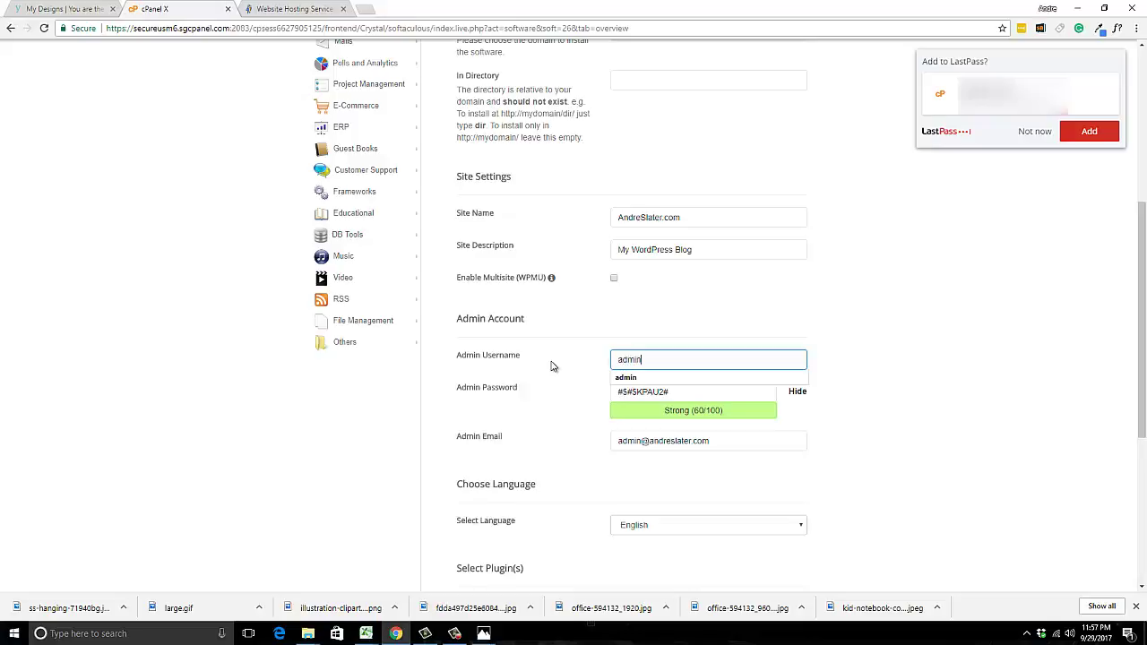
{"action": "left_click", "coordinate": [621, 394]}
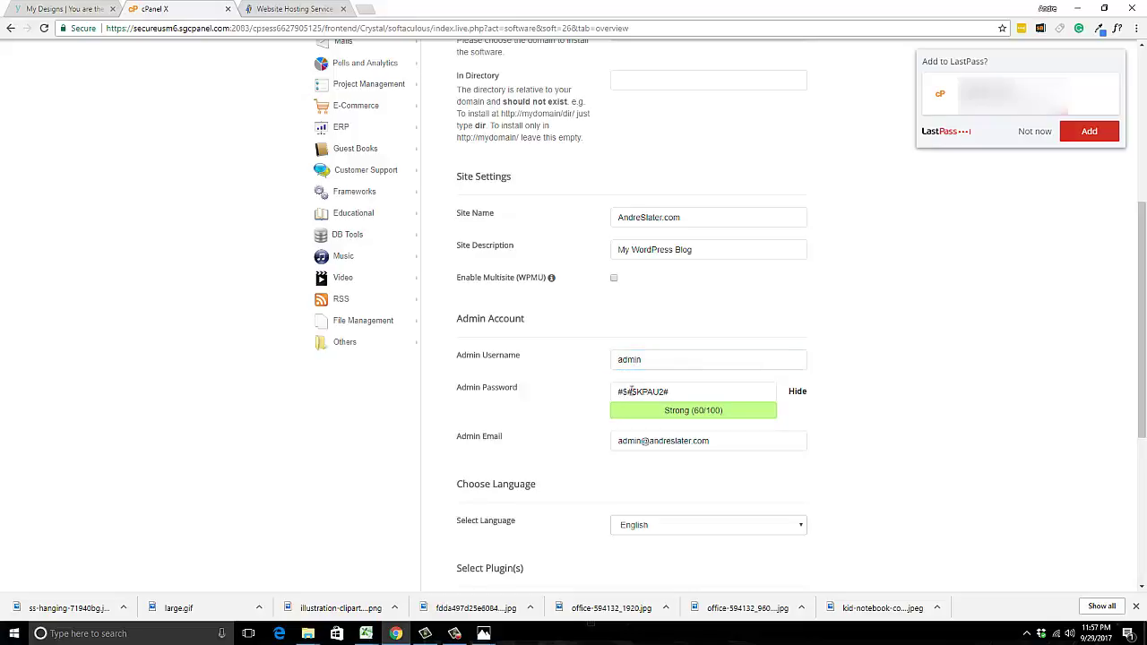
{"action": "left_click", "coordinate": [680, 395]}
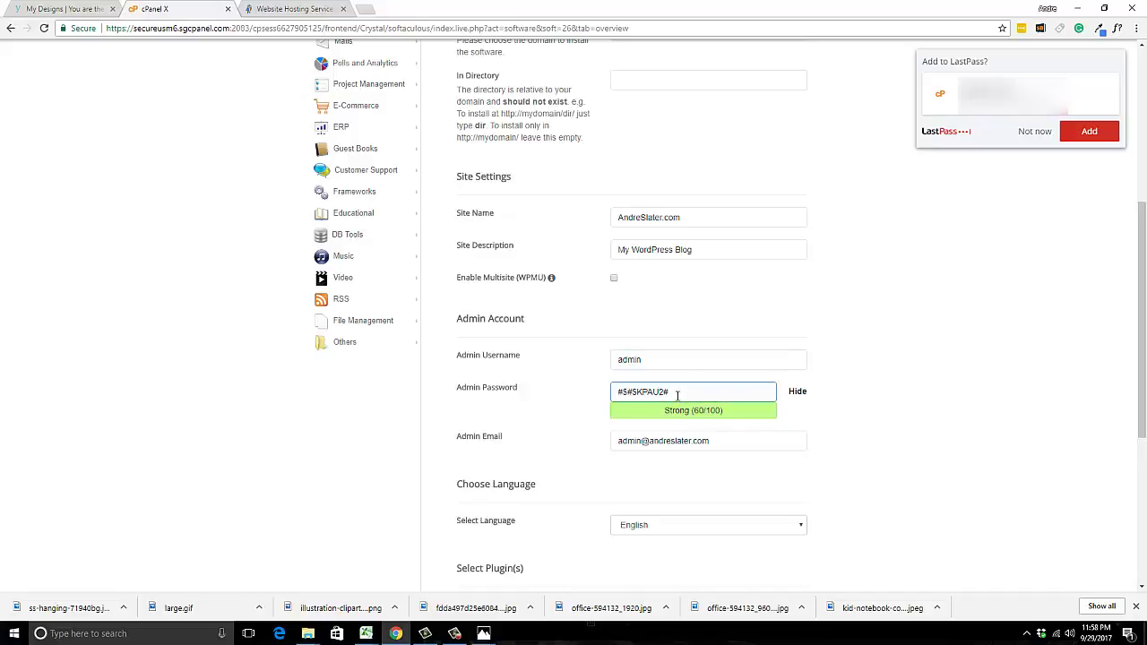
{"action": "left_click_drag", "start_coordinate": [678, 395], "coordinate": [614, 395]}
{"action": "key", "text": "ctrl+v"}
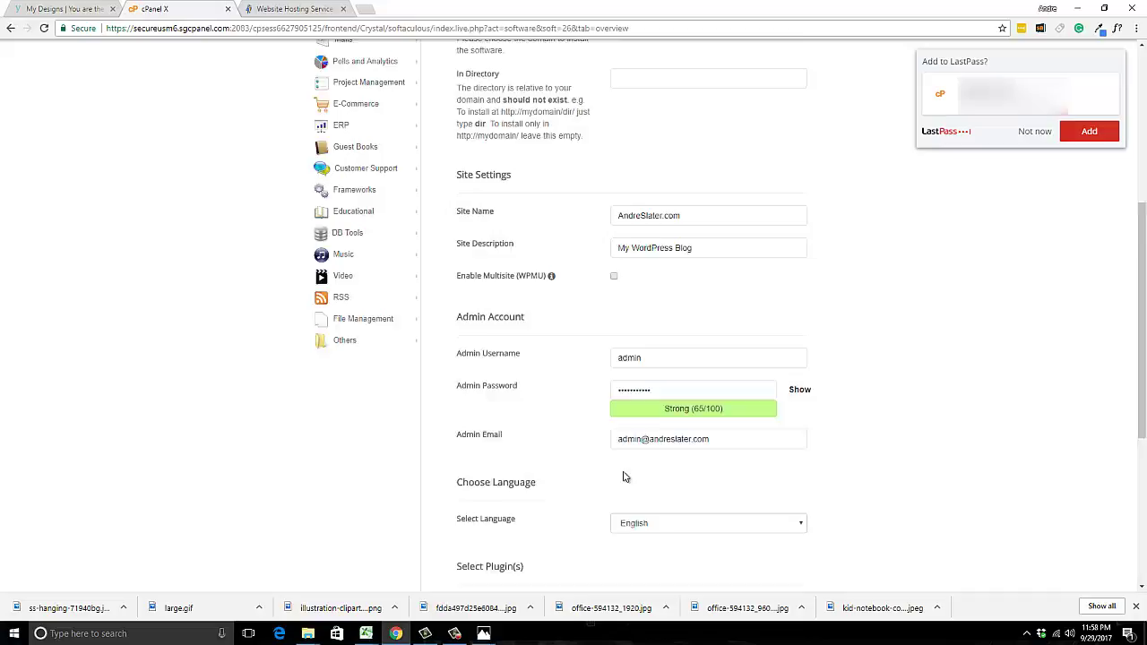
{"action": "scroll", "coordinate": [622, 476], "scroll_direction": "down", "scroll_amount": 1}
Replace the admin e-mail's name part with 'support' on the site's domain.
{"action": "left_click", "coordinate": [642, 325]}
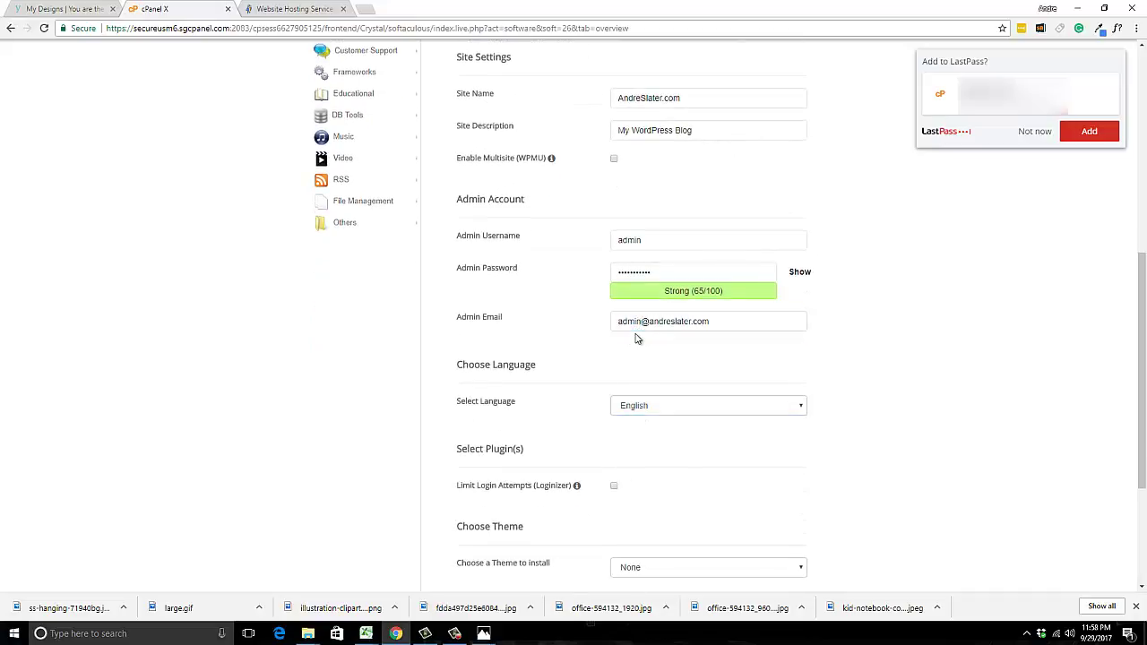
{"action": "double_click", "coordinate": [615, 325]}
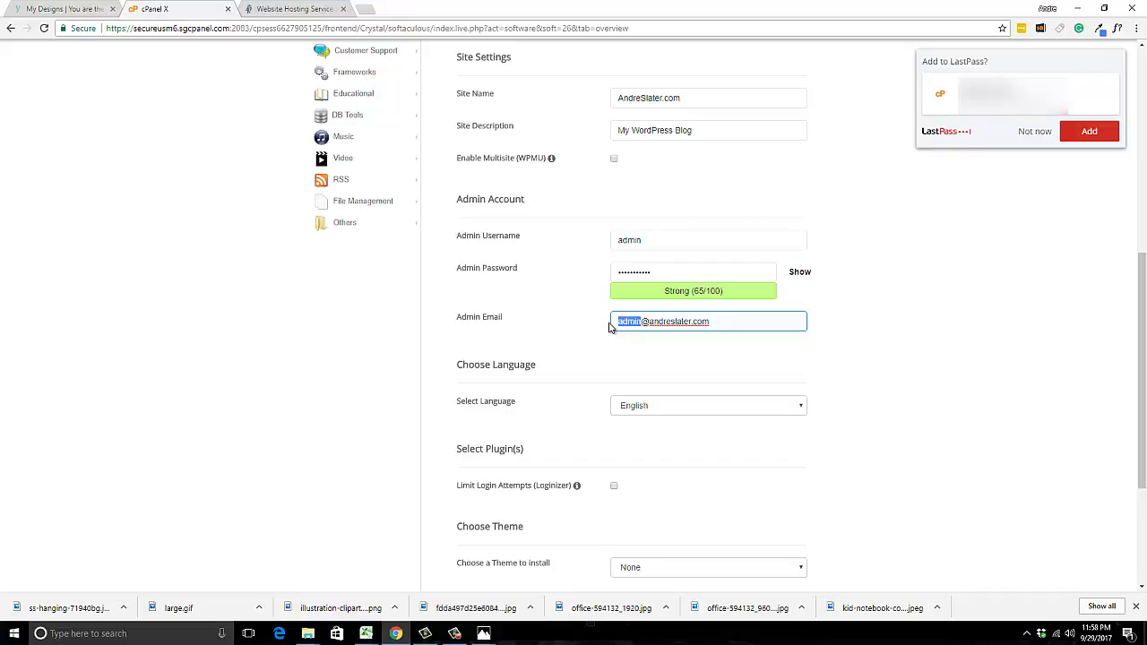
{"action": "type", "text": "support"}
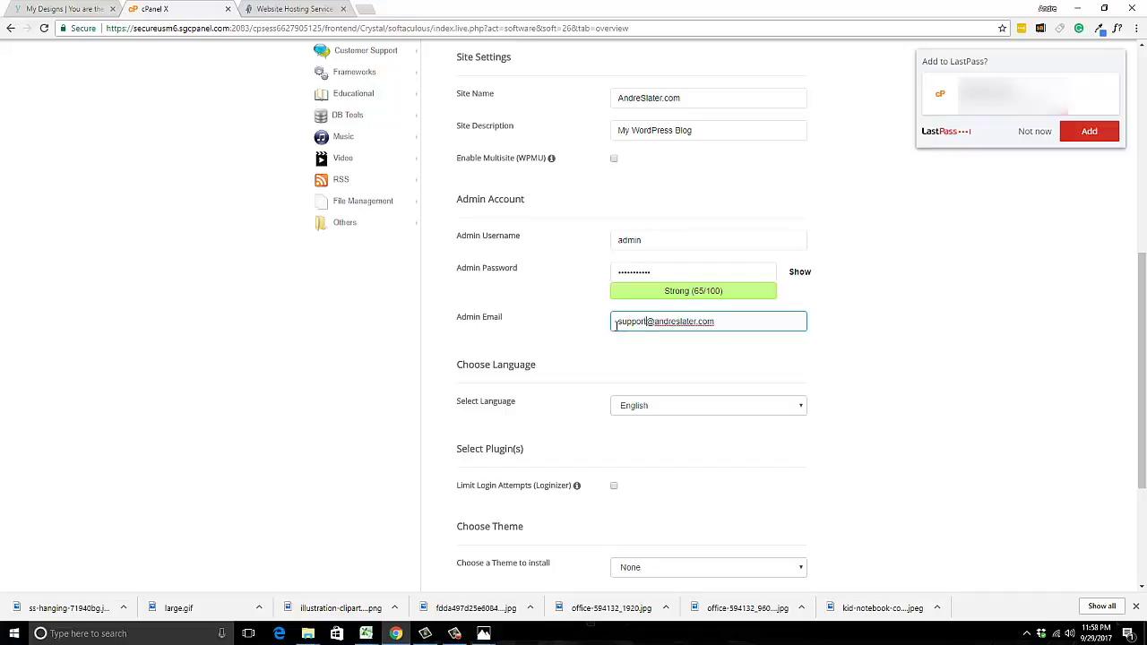
{"action": "left_click", "coordinate": [651, 348]}
{"action": "scroll", "coordinate": [574, 278], "scroll_direction": "down", "scroll_amount": 3}
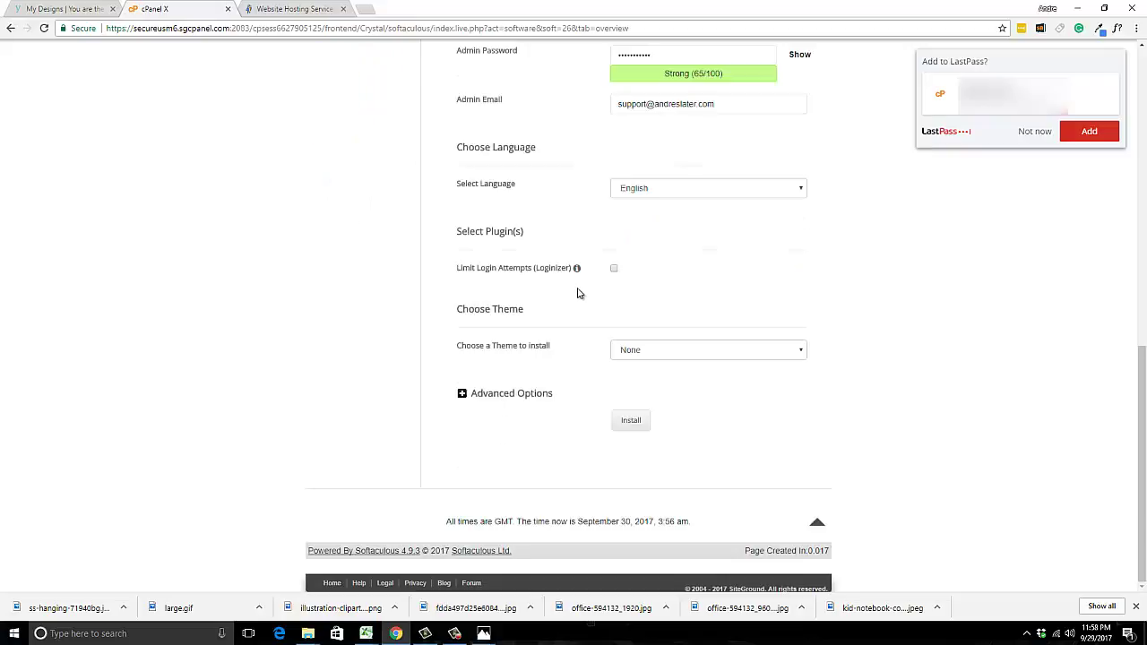
Enable Limit Login Attempts (Loginizer), keep theme on None, and run the WordPress install.
{"action": "mouse_move", "coordinate": [576, 272]}
{"action": "left_click", "coordinate": [648, 360]}
{"action": "left_click", "coordinate": [658, 362]}
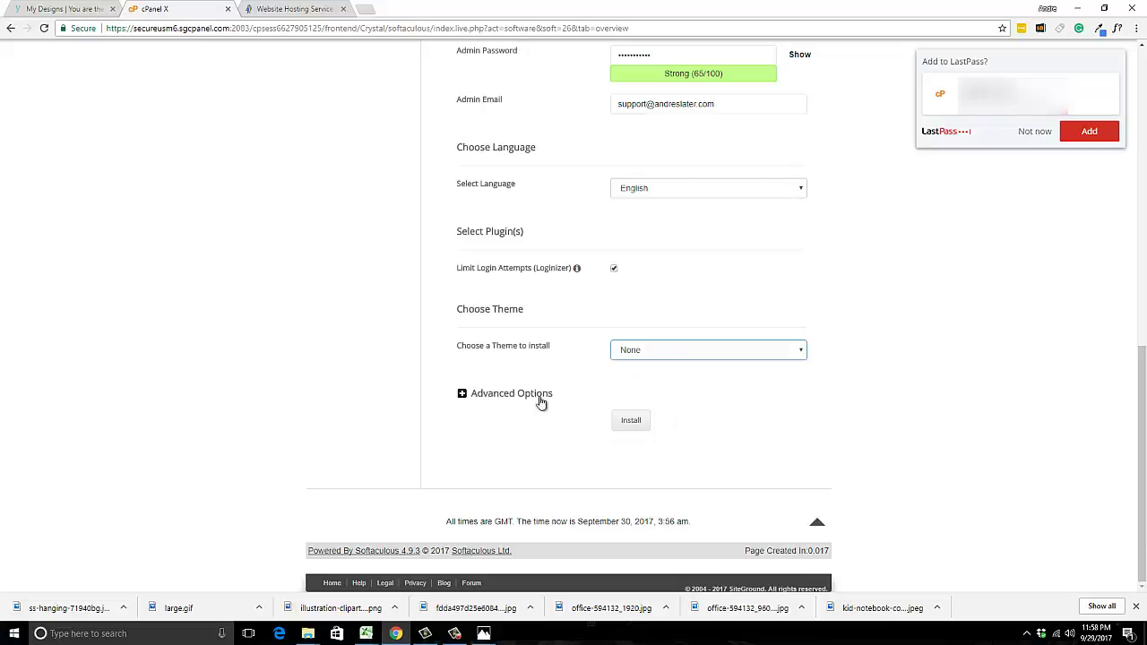
{"action": "left_click", "coordinate": [630, 423]}
{"action": "left_click", "coordinate": [631, 423]}
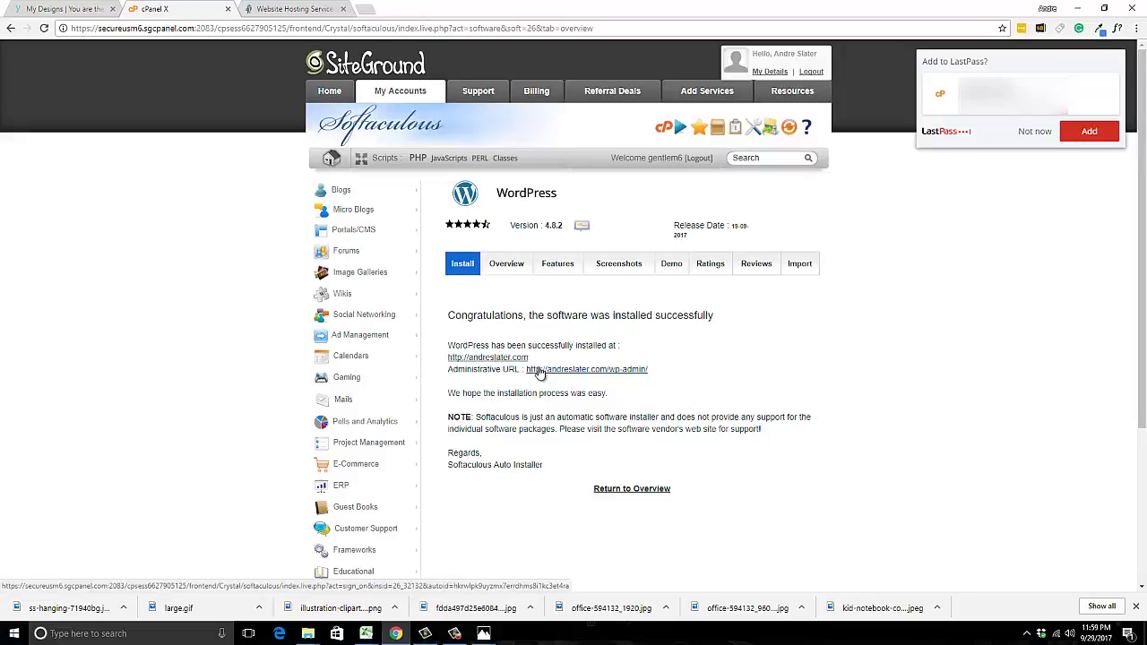
Open the newly installed WordPress site in a new tab and scroll through its front page.
{"action": "right_click", "coordinate": [511, 361]}
{"action": "left_click", "coordinate": [560, 369]}
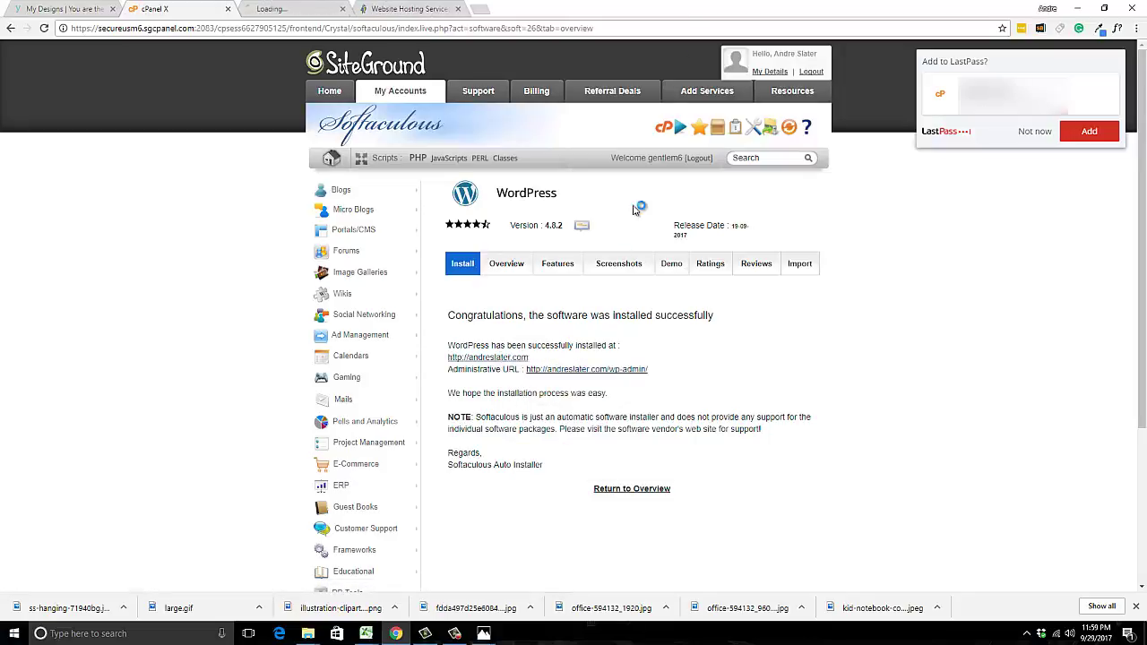
{"action": "key", "text": "ctrl+Tab"}
{"action": "scroll", "coordinate": [443, 377], "scroll_direction": "down", "scroll_amount": 3}
{"action": "scroll", "coordinate": [439, 374], "scroll_direction": "down", "scroll_amount": 3}
{"action": "scroll", "coordinate": [439, 374], "scroll_direction": "down", "scroll_amount": 3}
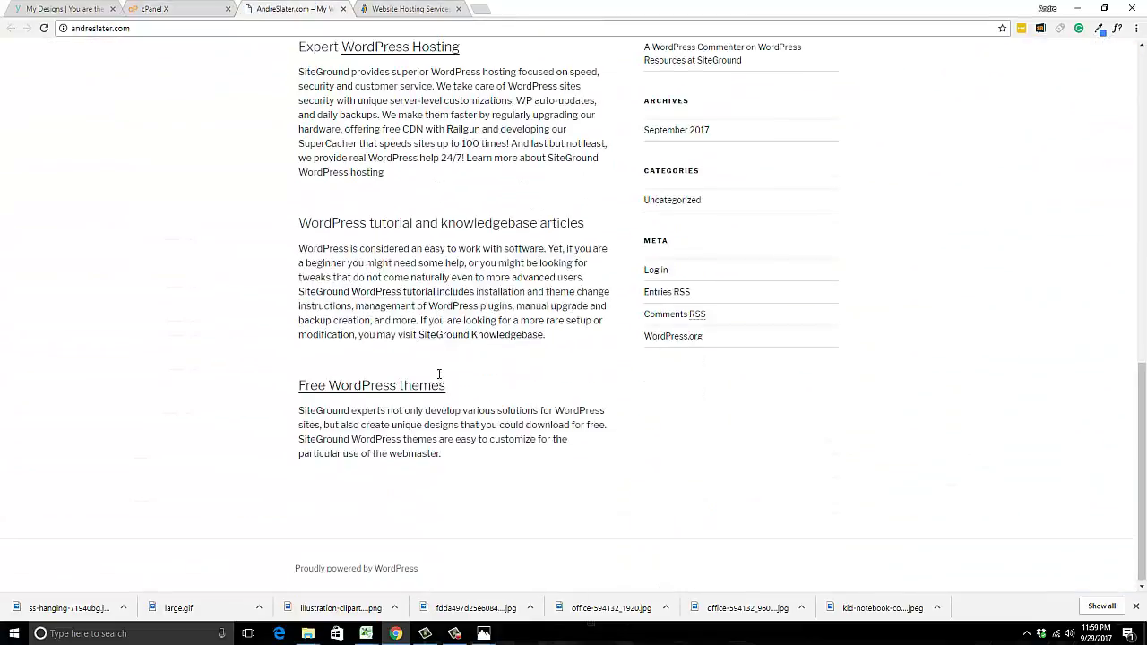
{"action": "scroll", "coordinate": [440, 380], "scroll_direction": "up", "scroll_amount": 10}
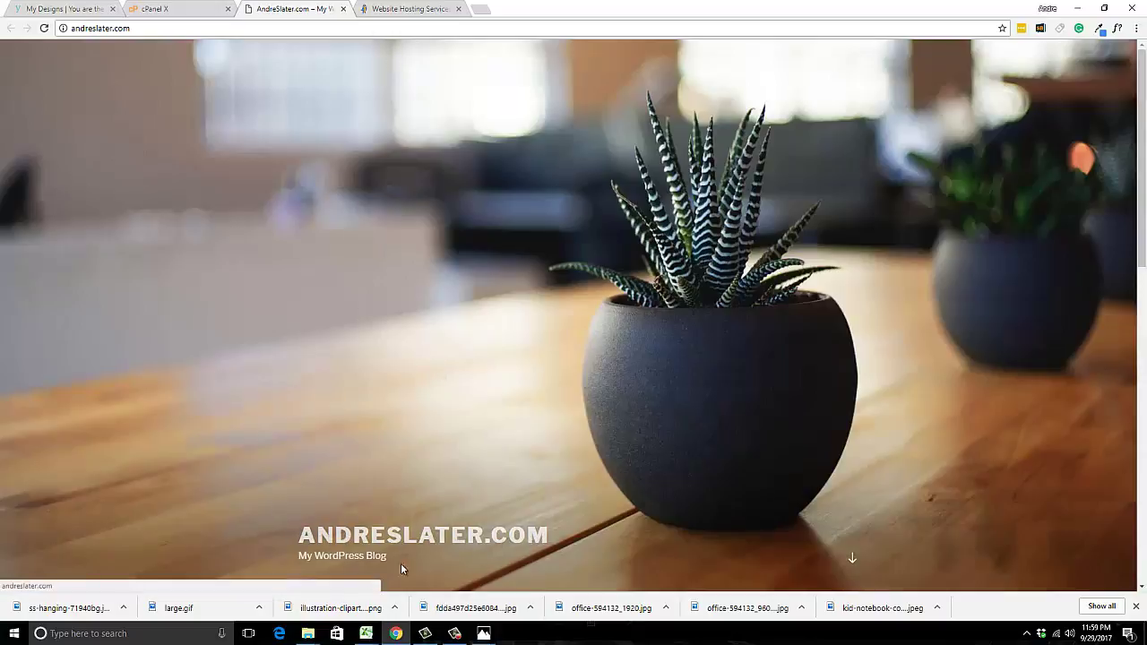
From the installer's success page, open the Administrative URL in a new tab.
{"action": "left_click", "coordinate": [405, 8]}
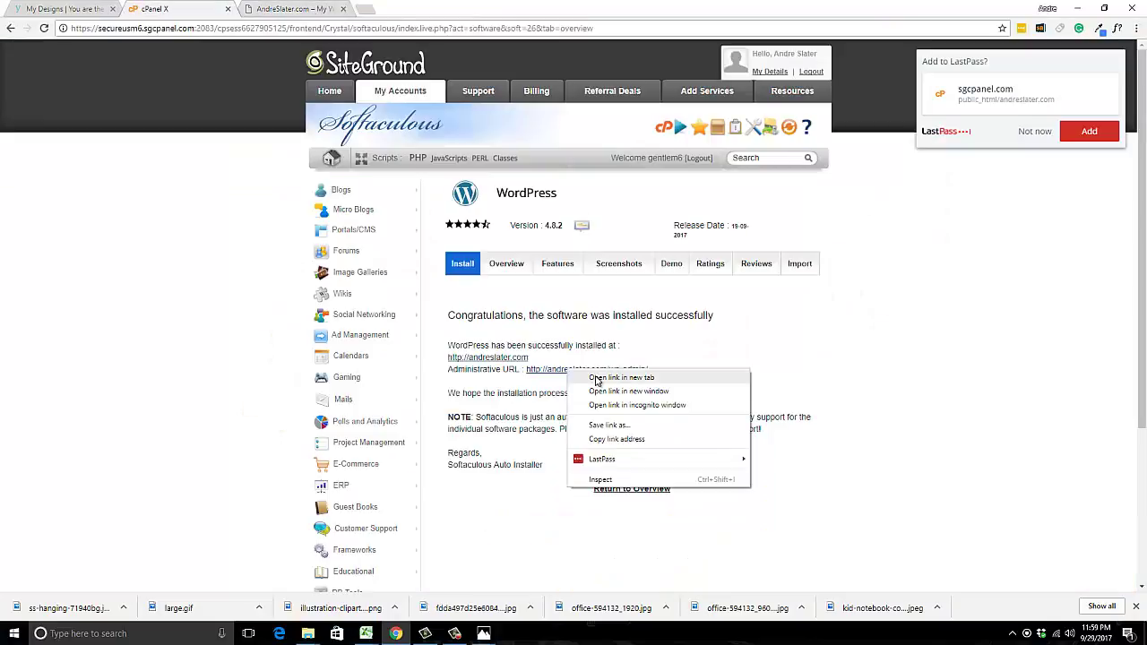
{"action": "left_click", "coordinate": [614, 376]}
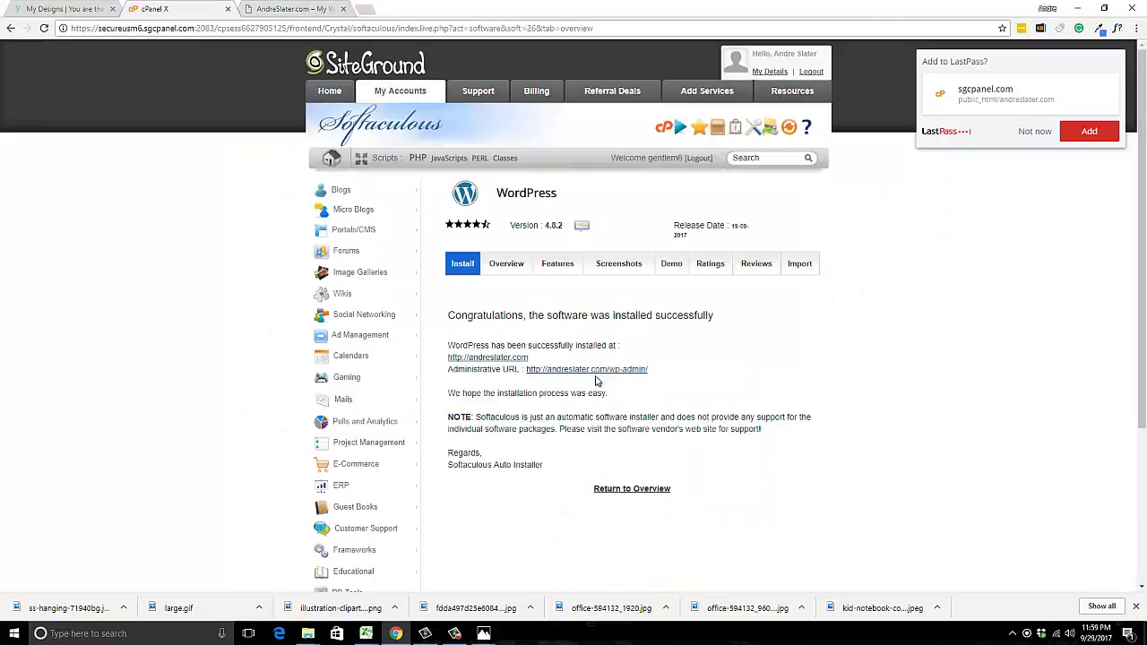
{"action": "left_click", "coordinate": [313, 7]}
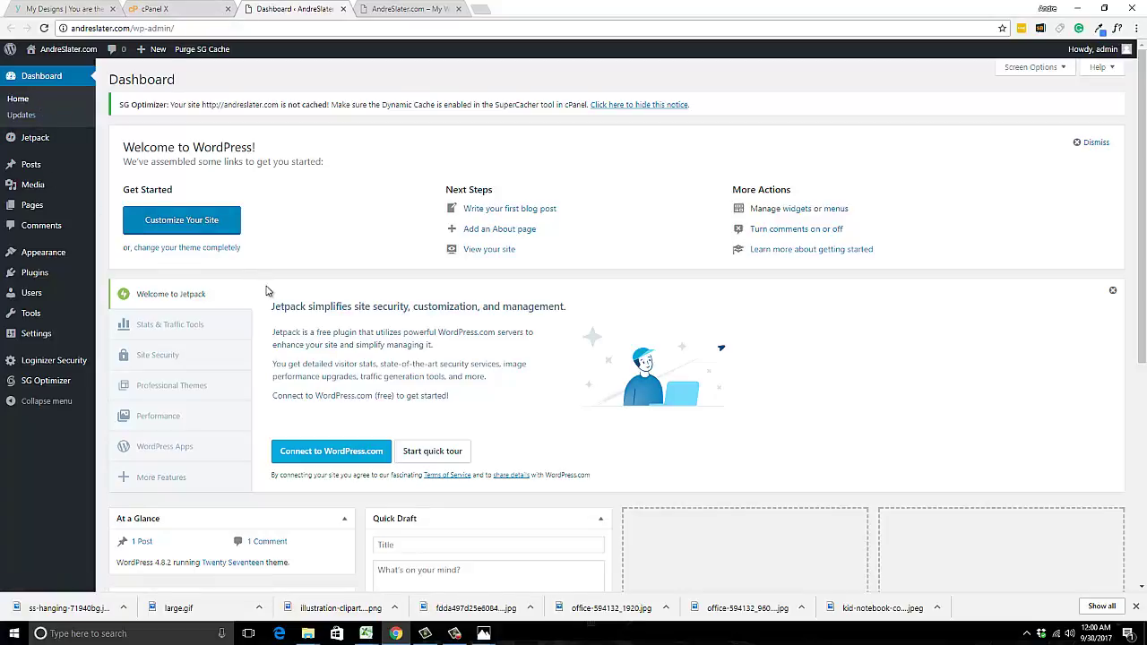
Scroll the new site's Dashboard down to the Jetpack welcome box.
{"action": "scroll", "coordinate": [225, 325], "scroll_direction": "down", "scroll_amount": 1}
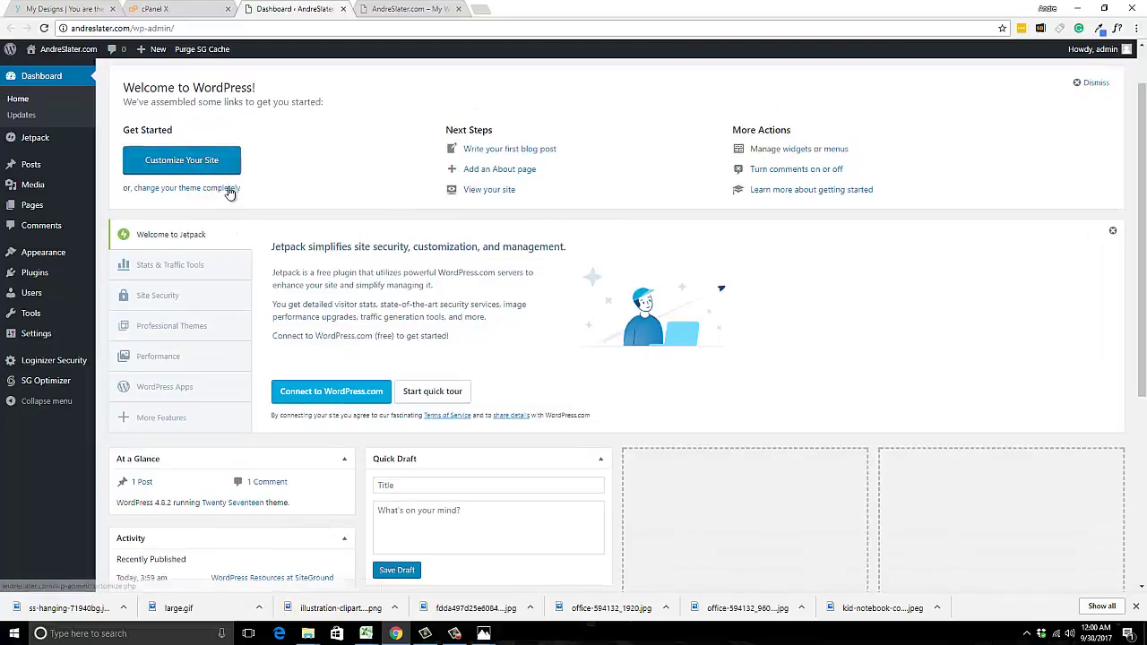
{"action": "scroll", "coordinate": [288, 217], "scroll_direction": "down", "scroll_amount": 1}
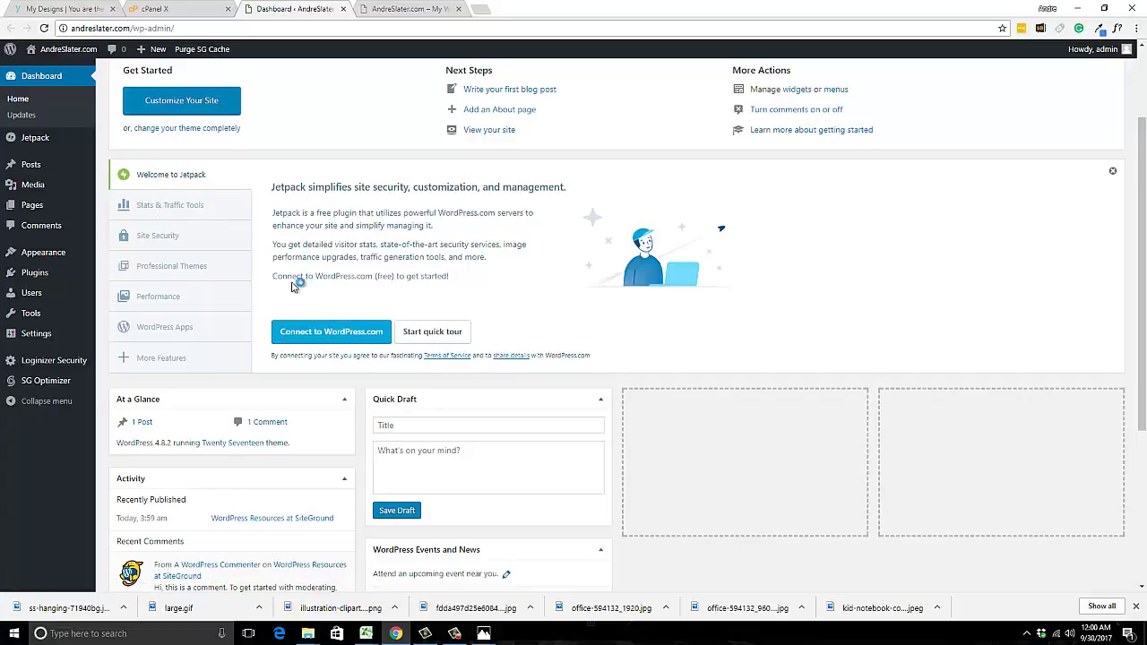
Connect and approve Jetpack with WordPress.com, skipping the paid plans for the free plan.
{"action": "left_click", "coordinate": [312, 331]}
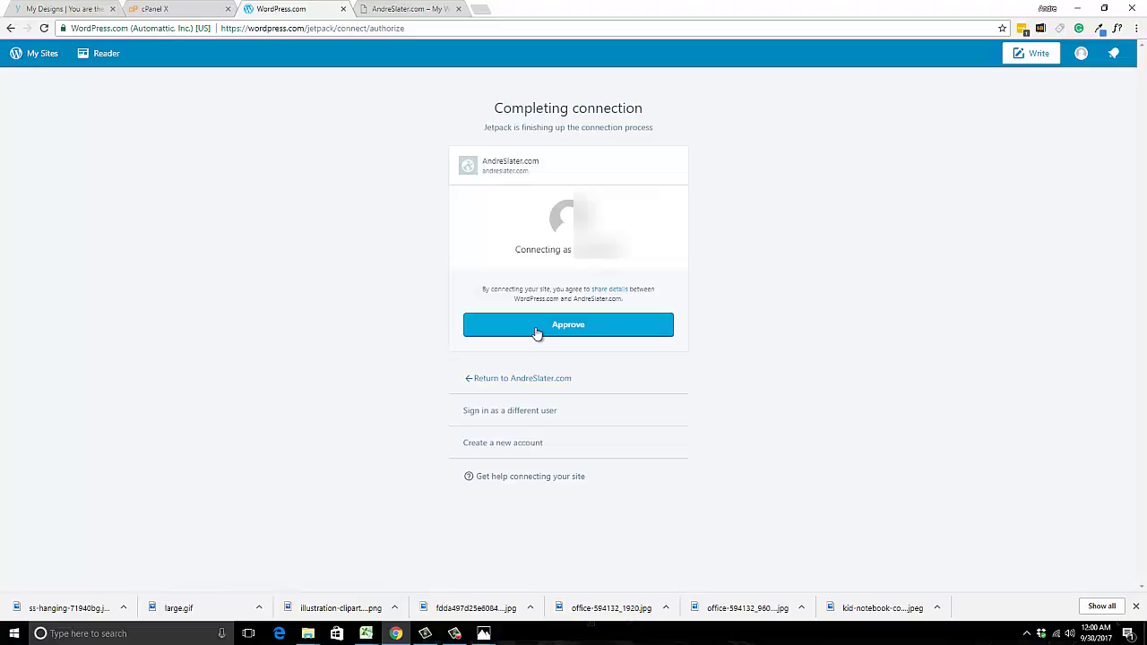
{"action": "left_click", "coordinate": [535, 332]}
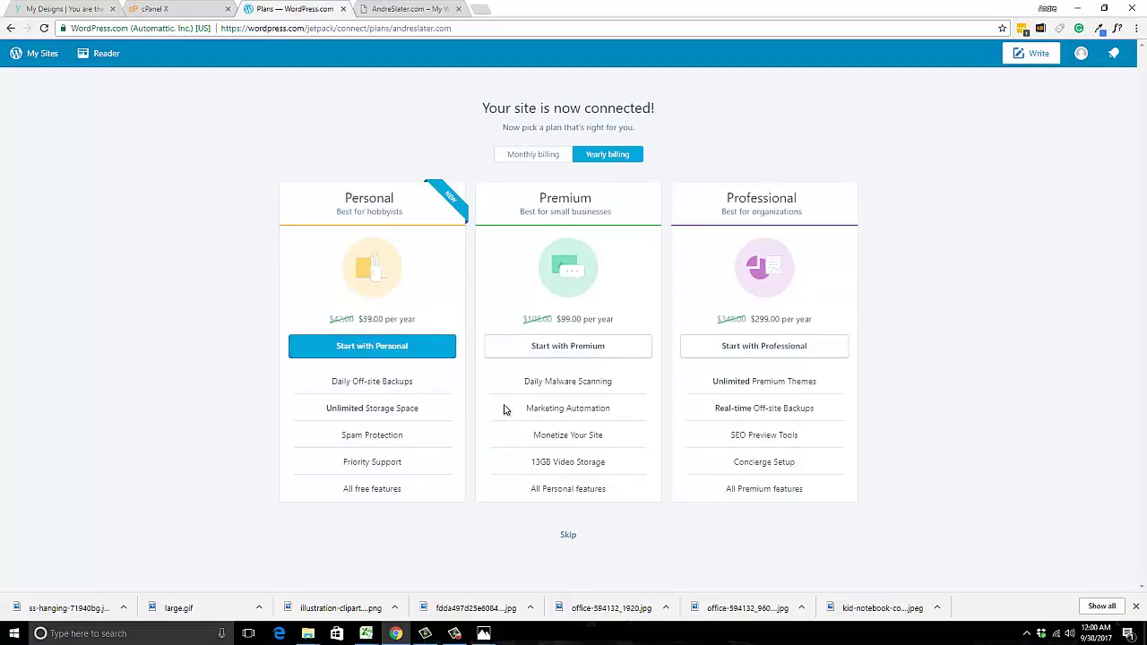
{"action": "left_click", "coordinate": [569, 536]}
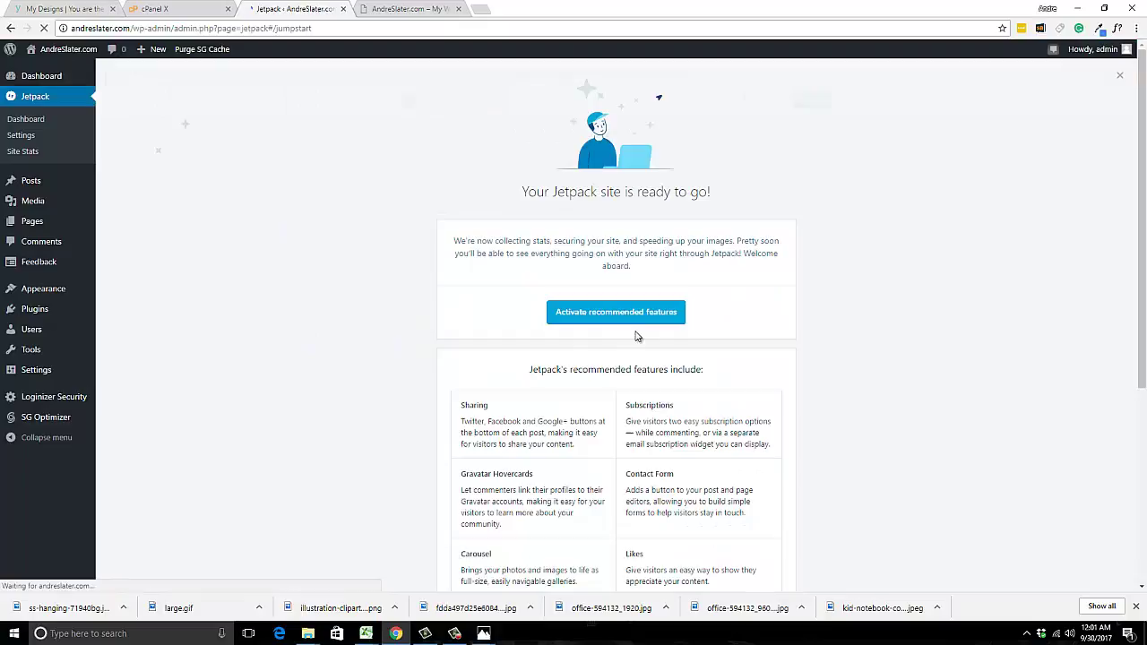
Activate Jetpack's recommended features.
{"action": "scroll", "coordinate": [592, 418], "scroll_direction": "down", "scroll_amount": 2}
{"action": "scroll", "coordinate": [592, 419], "scroll_direction": "up", "scroll_amount": 2}
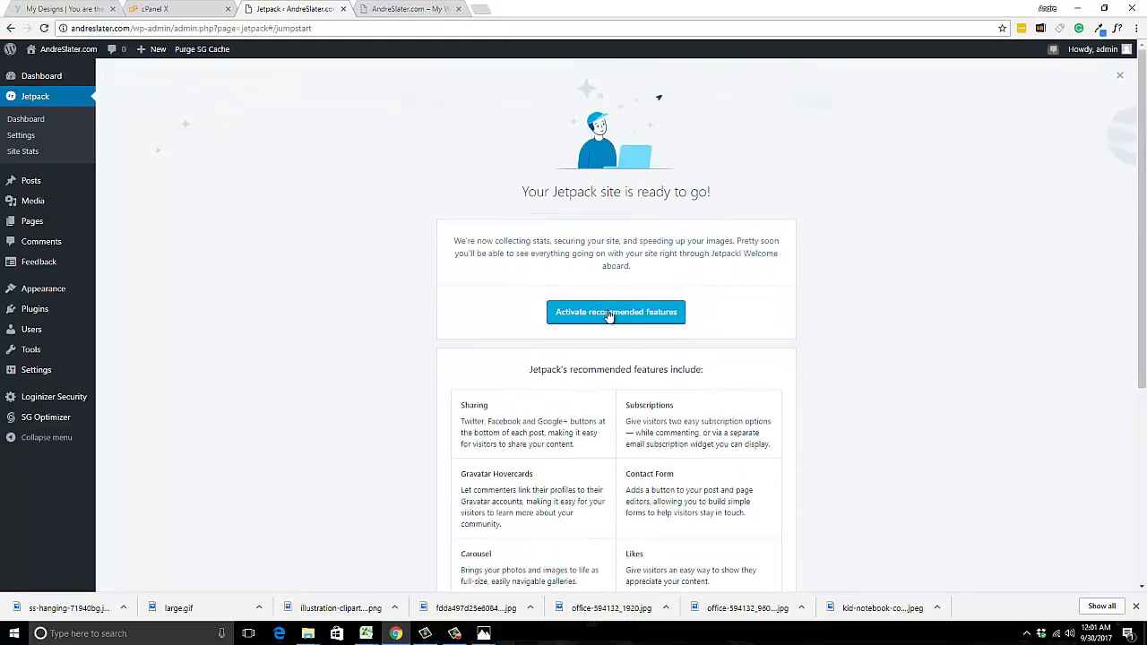
{"action": "scroll", "coordinate": [602, 387], "scroll_direction": "down", "scroll_amount": 2}
{"action": "scroll", "coordinate": [604, 358], "scroll_direction": "up", "scroll_amount": 2}
{"action": "left_click", "coordinate": [607, 319]}
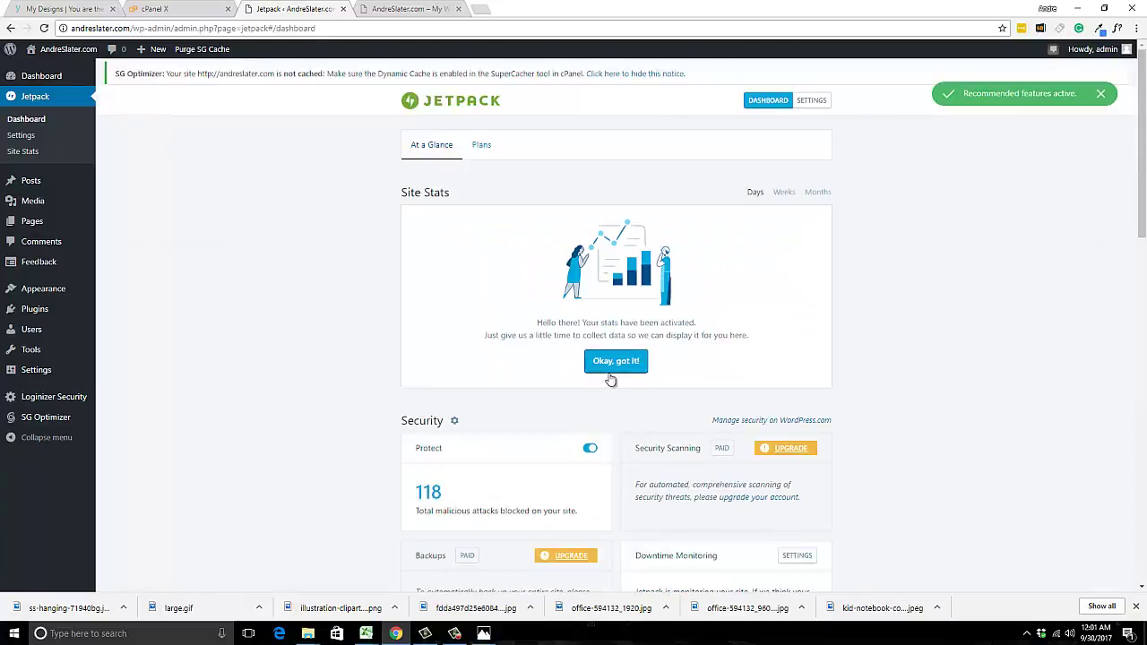
Dismiss the Site Stats activated notice on the Jetpack page with 'Okay, got it!'.
{"action": "scroll", "coordinate": [515, 445], "scroll_direction": "down", "scroll_amount": 2}
{"action": "scroll", "coordinate": [512, 402], "scroll_direction": "down", "scroll_amount": 2}
{"action": "scroll", "coordinate": [514, 399], "scroll_direction": "up", "scroll_amount": 2}
{"action": "scroll", "coordinate": [512, 412], "scroll_direction": "down", "scroll_amount": 8}
{"action": "scroll", "coordinate": [514, 422], "scroll_direction": "up", "scroll_amount": 10}
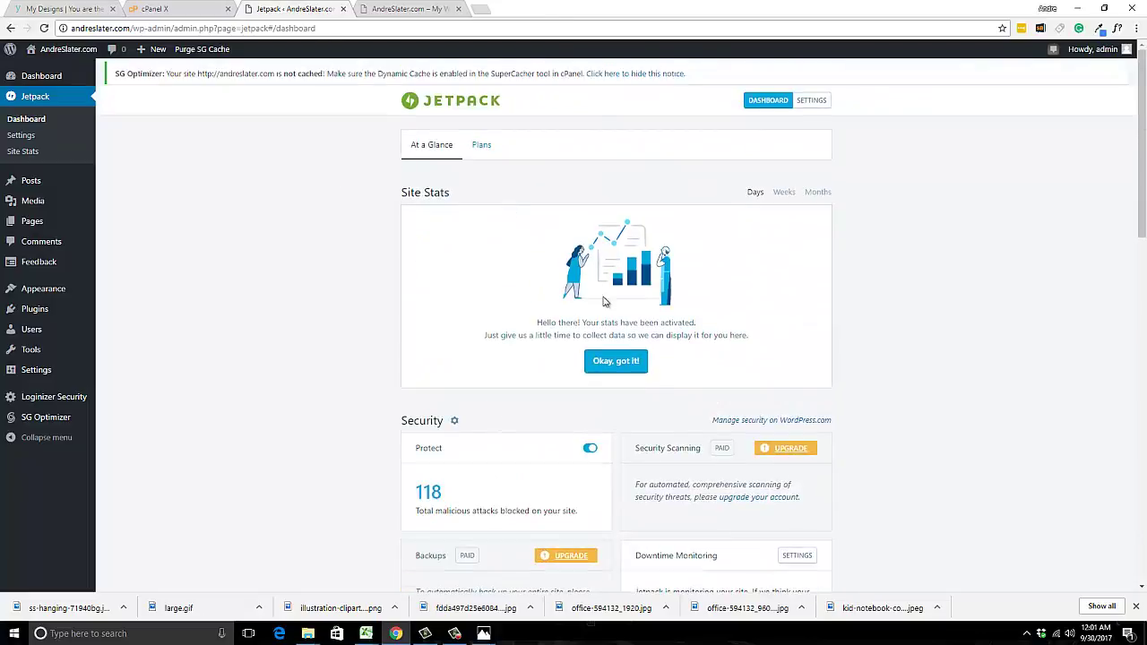
{"action": "left_click", "coordinate": [635, 362]}
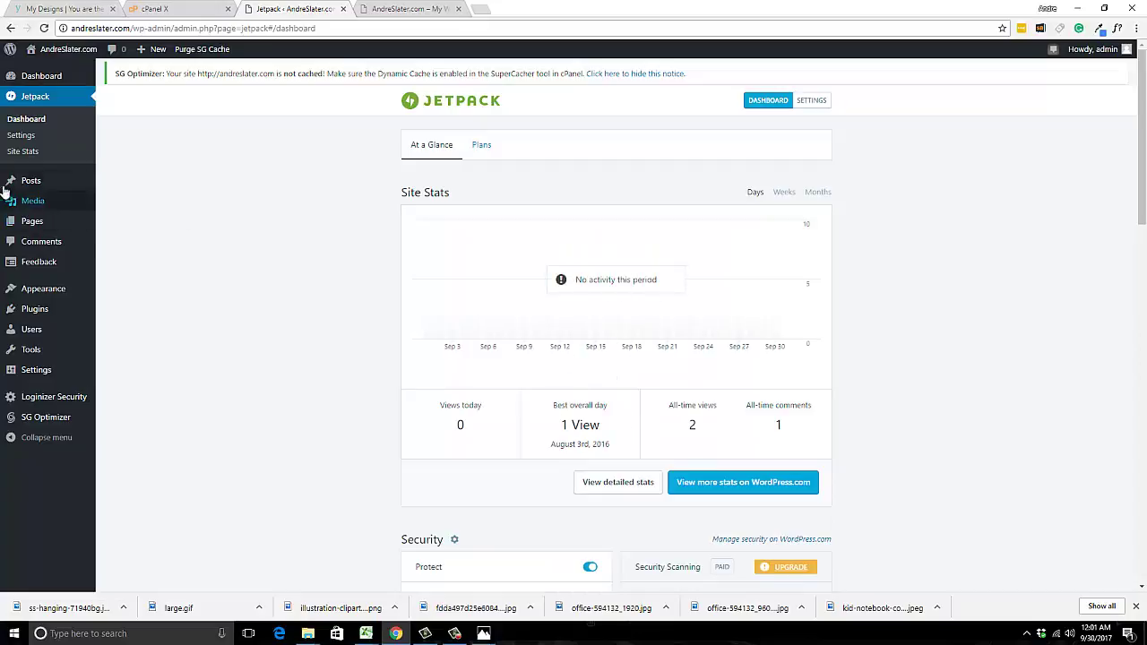
Return to the admin Dashboard, then go to the Posts list.
{"action": "left_click", "coordinate": [42, 77]}
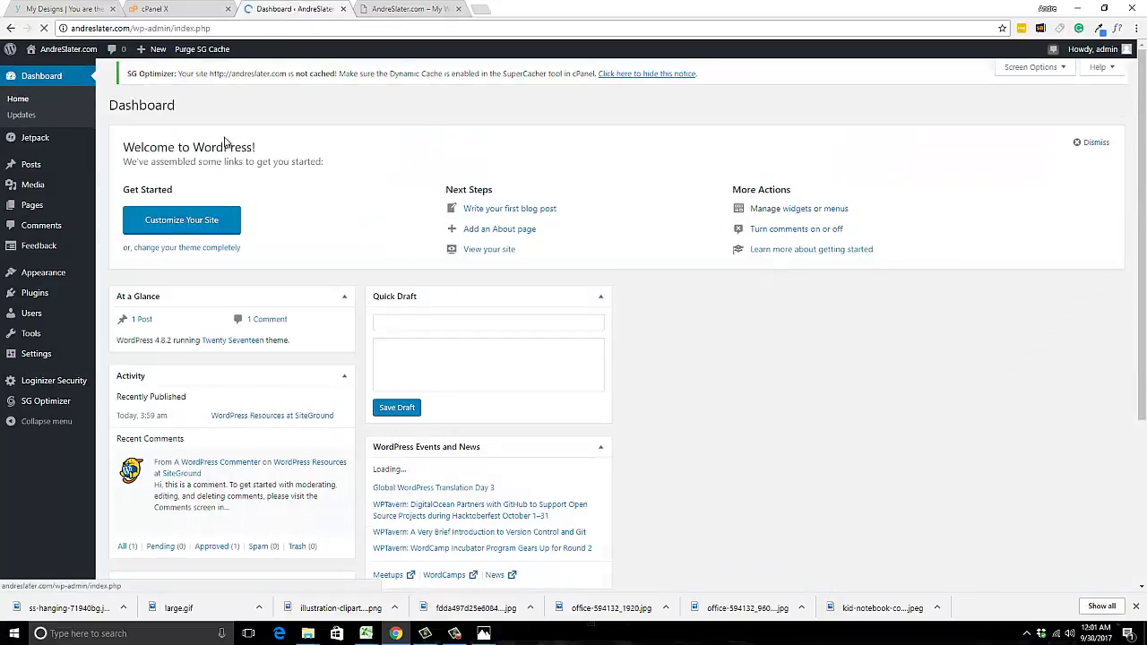
{"action": "scroll", "coordinate": [643, 499], "scroll_direction": "down", "scroll_amount": 3}
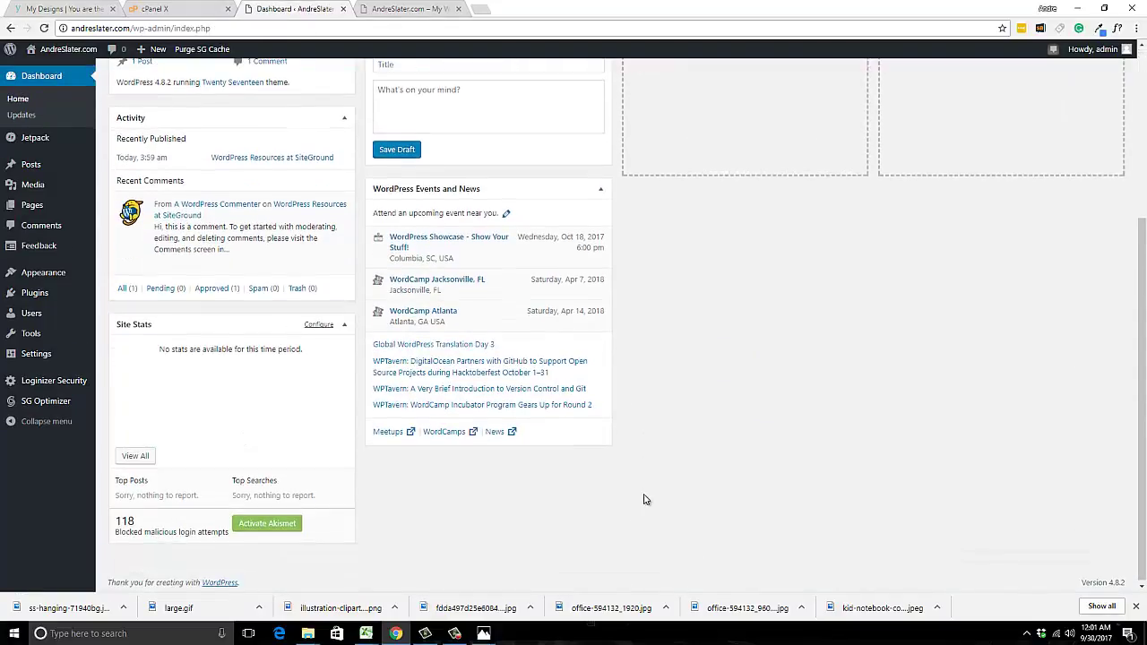
{"action": "scroll", "coordinate": [643, 499], "scroll_direction": "up", "scroll_amount": 3}
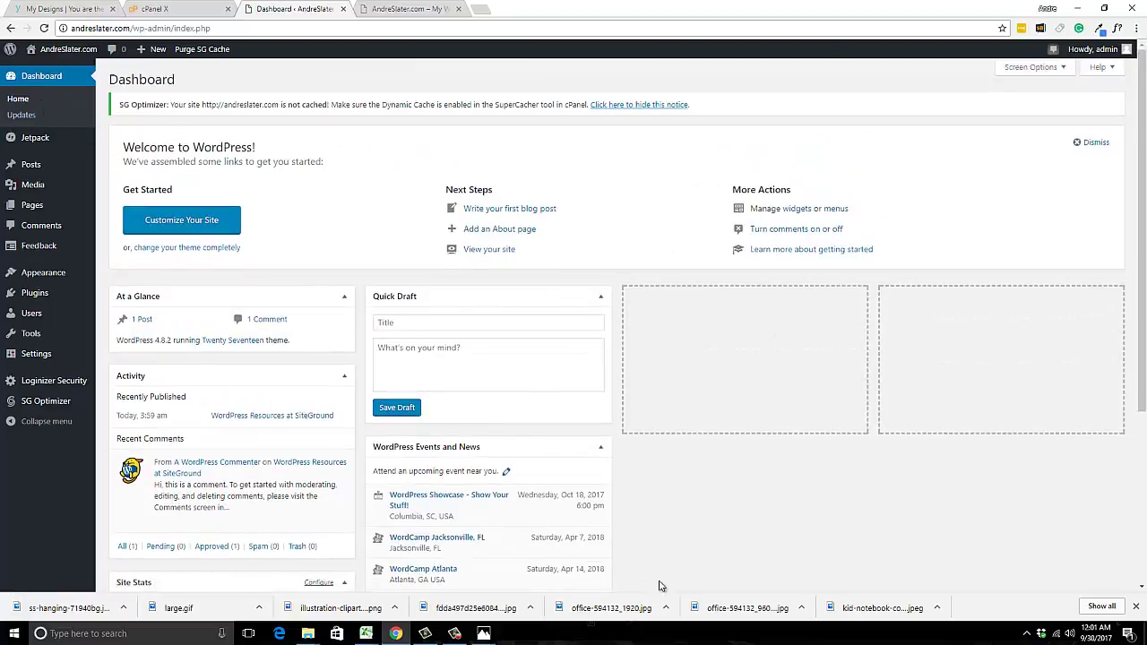
{"action": "mouse_move", "coordinate": [34, 139]}
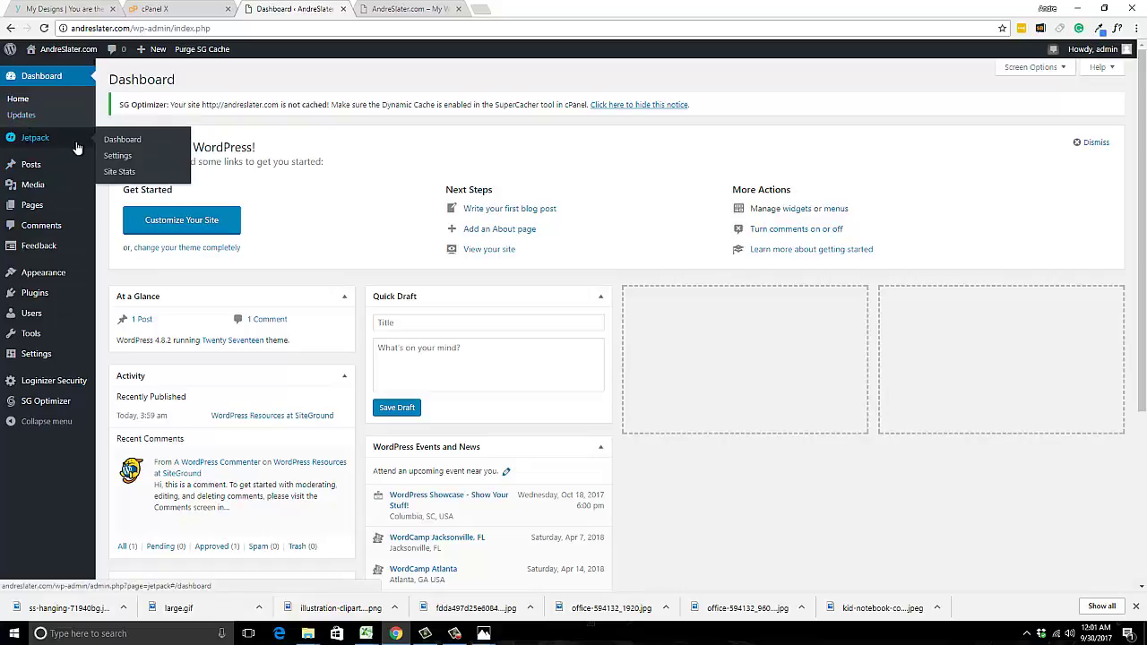
{"action": "left_click", "coordinate": [31, 167]}
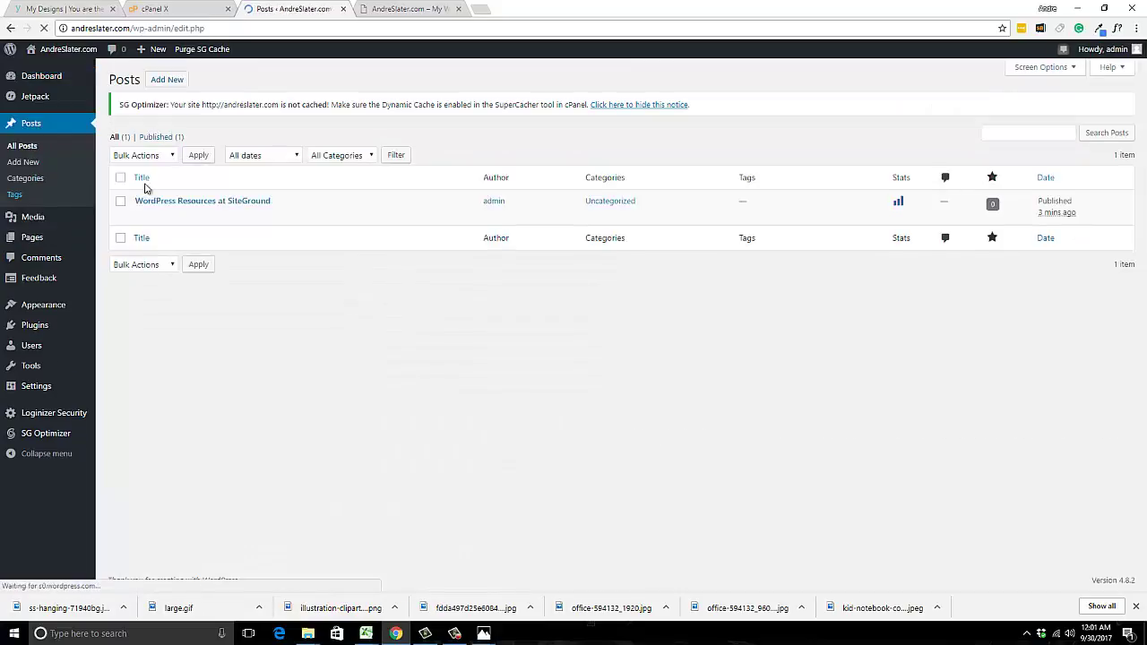
View the published post in a separate tab, then close it to return to Posts.
{"action": "mouse_move", "coordinate": [162, 213]}
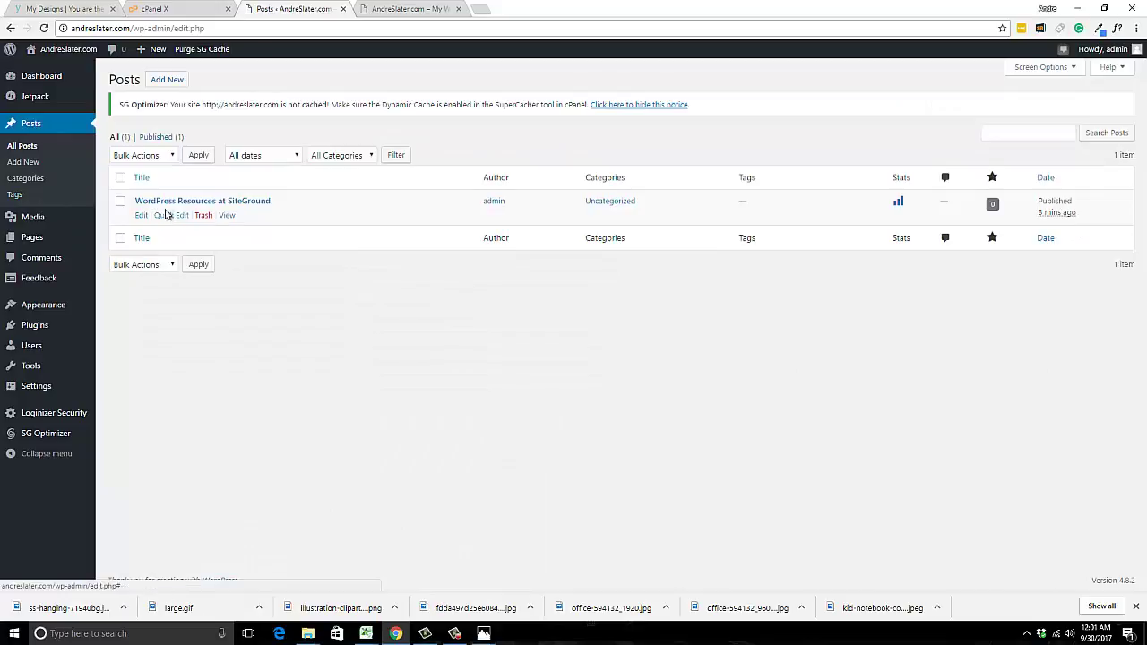
{"action": "right_click", "coordinate": [227, 215]}
{"action": "left_click", "coordinate": [259, 222]}
{"action": "left_click", "coordinate": [399, 9]}
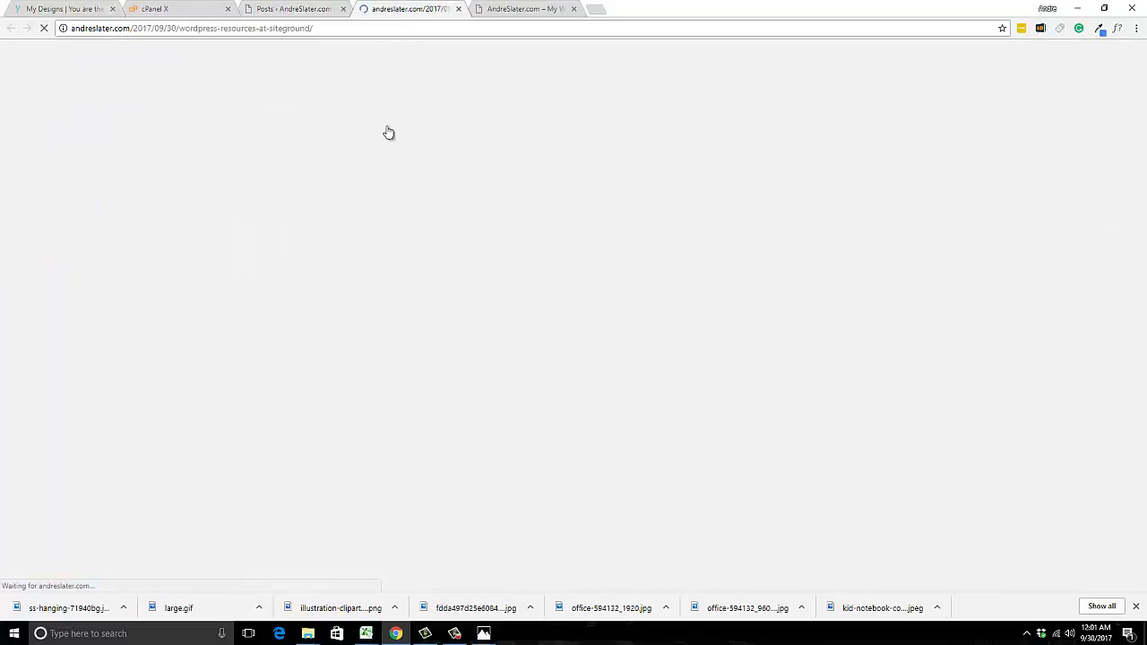
{"action": "scroll", "coordinate": [387, 384], "scroll_direction": "down", "scroll_amount": 2}
{"action": "scroll", "coordinate": [387, 383], "scroll_direction": "down", "scroll_amount": 3}
{"action": "scroll", "coordinate": [388, 384], "scroll_direction": "up", "scroll_amount": 5}
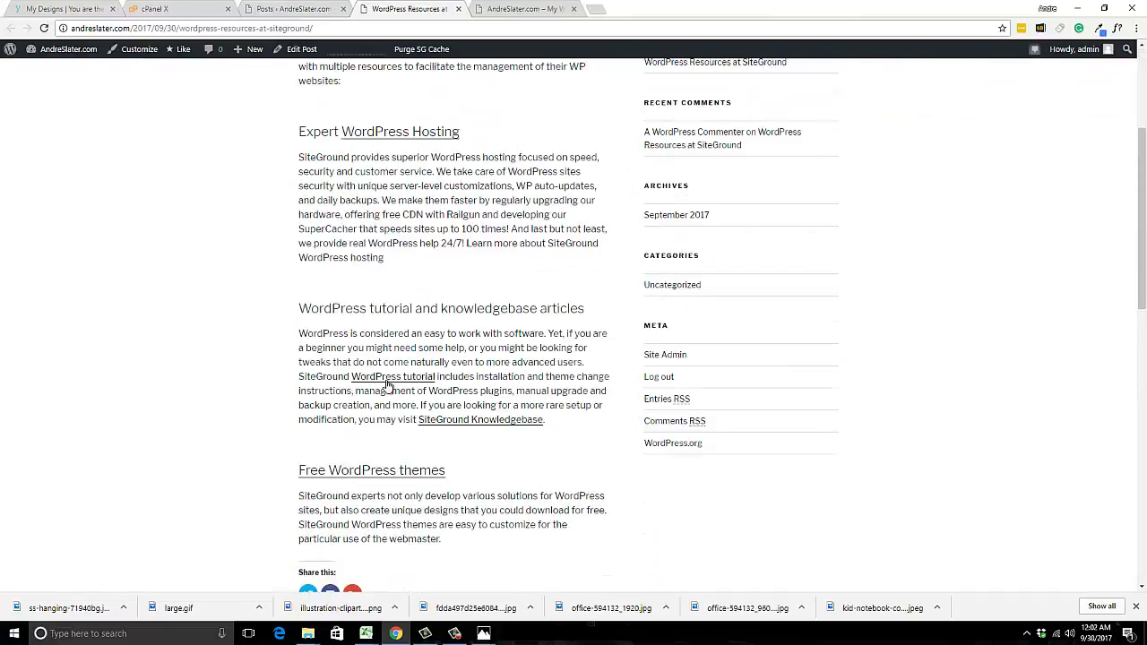
{"action": "left_click", "coordinate": [459, 9]}
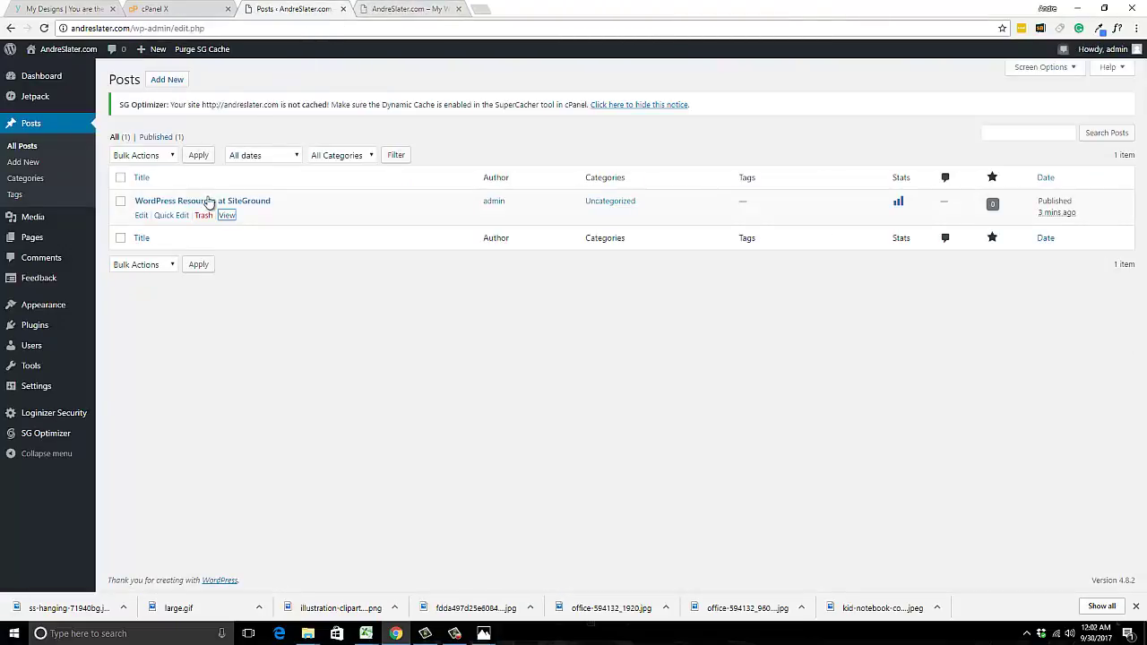
Browse Categories, Media, Pages and Comments, ending on the installed Plugins list.
{"action": "left_click", "coordinate": [25, 177]}
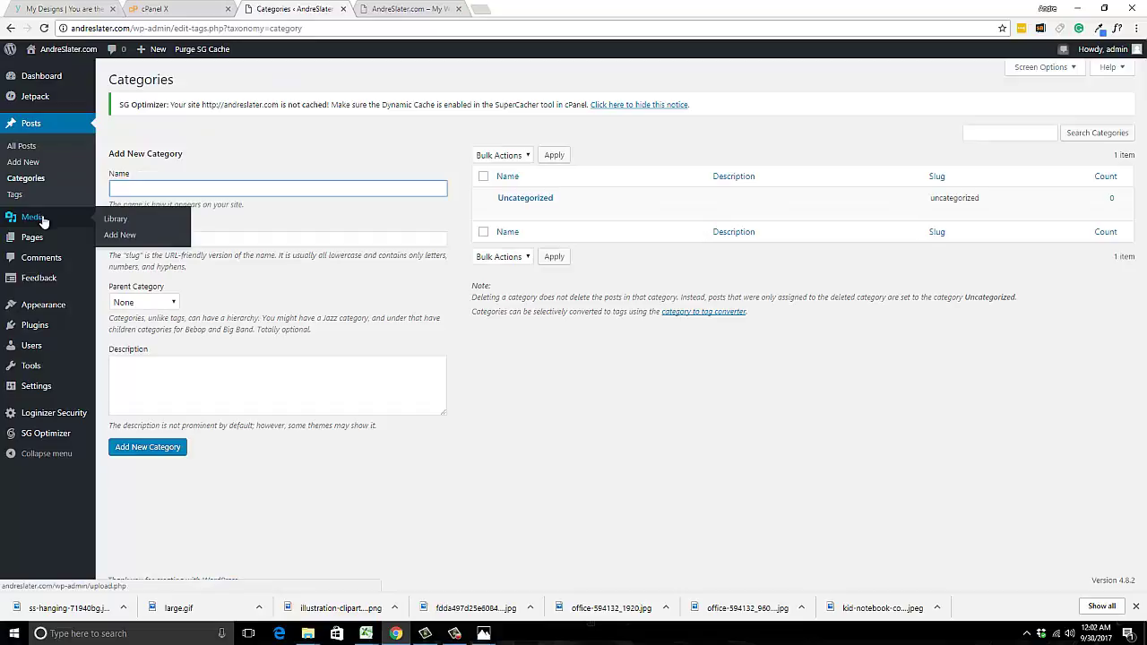
{"action": "left_click", "coordinate": [33, 218]}
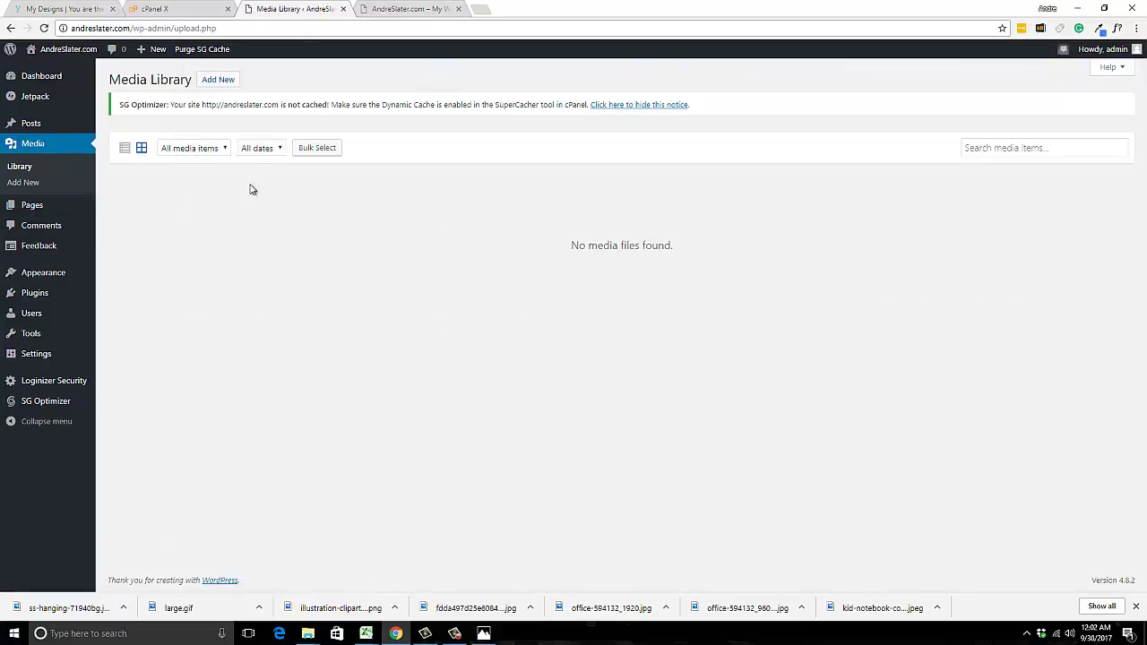
{"action": "left_click", "coordinate": [24, 208]}
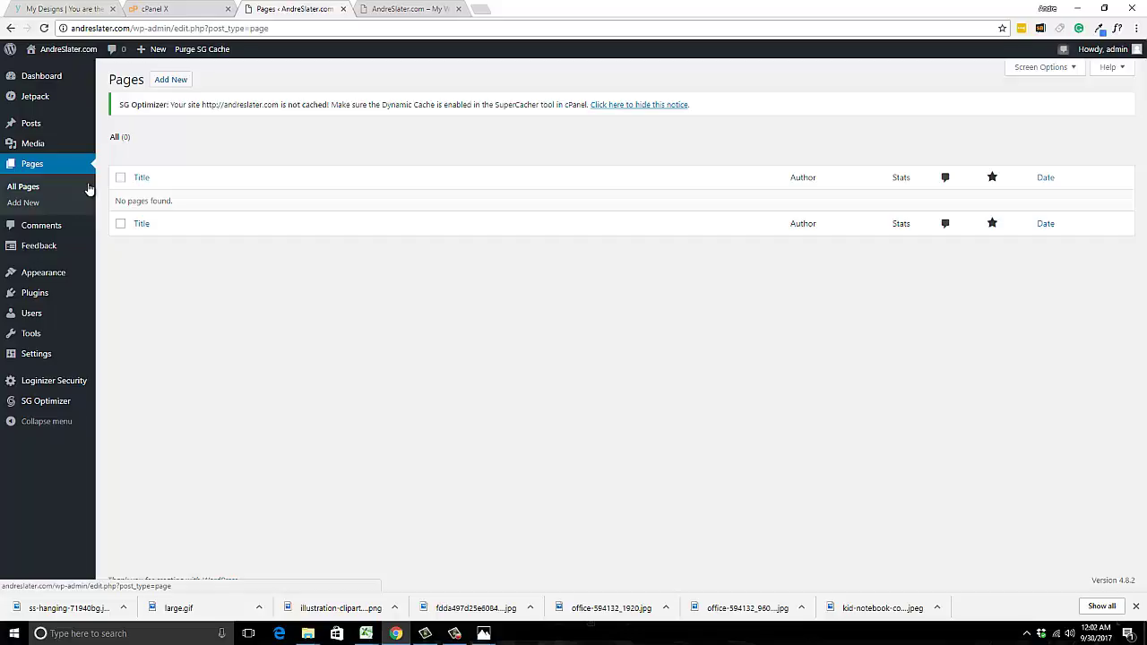
{"action": "left_click", "coordinate": [52, 233]}
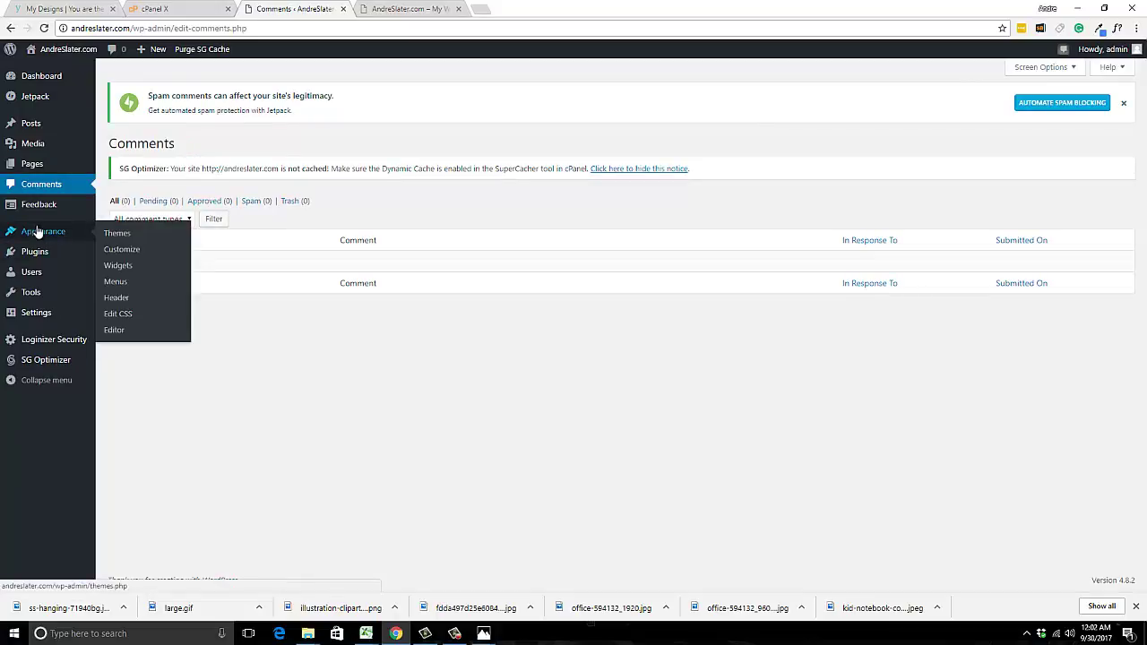
{"action": "mouse_move", "coordinate": [45, 238]}
{"action": "left_click", "coordinate": [37, 254]}
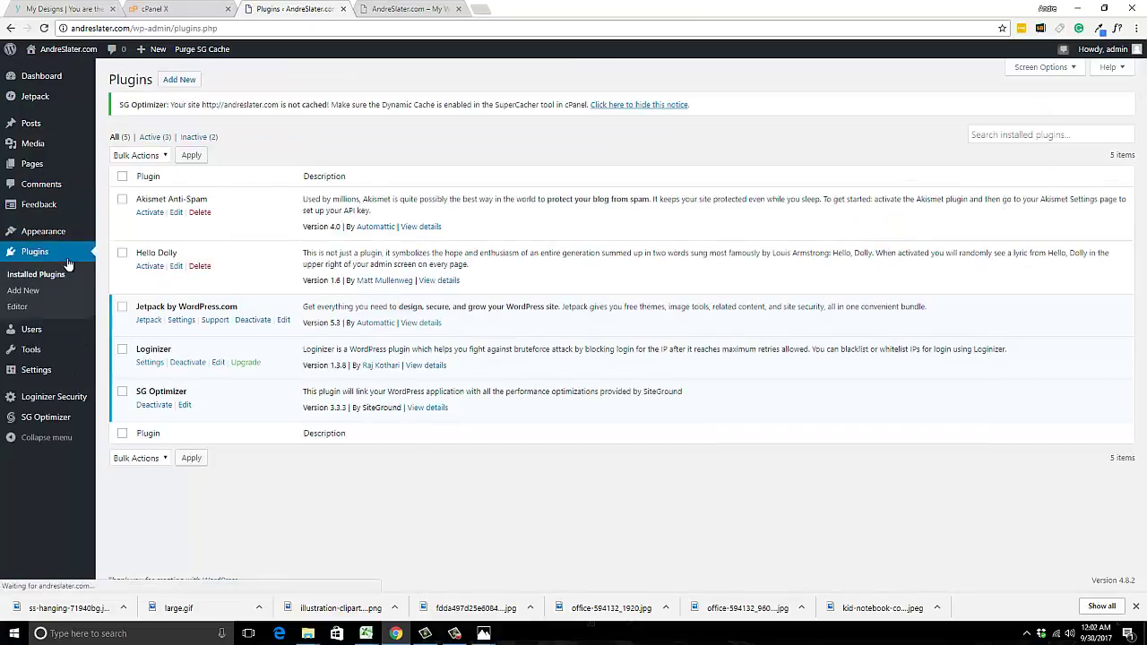
Delete the Hello Dolly plugin, activate Akismet Anti-Spam, and start its account setup.
{"action": "left_click", "coordinate": [199, 266]}
{"action": "left_click", "coordinate": [620, 93]}
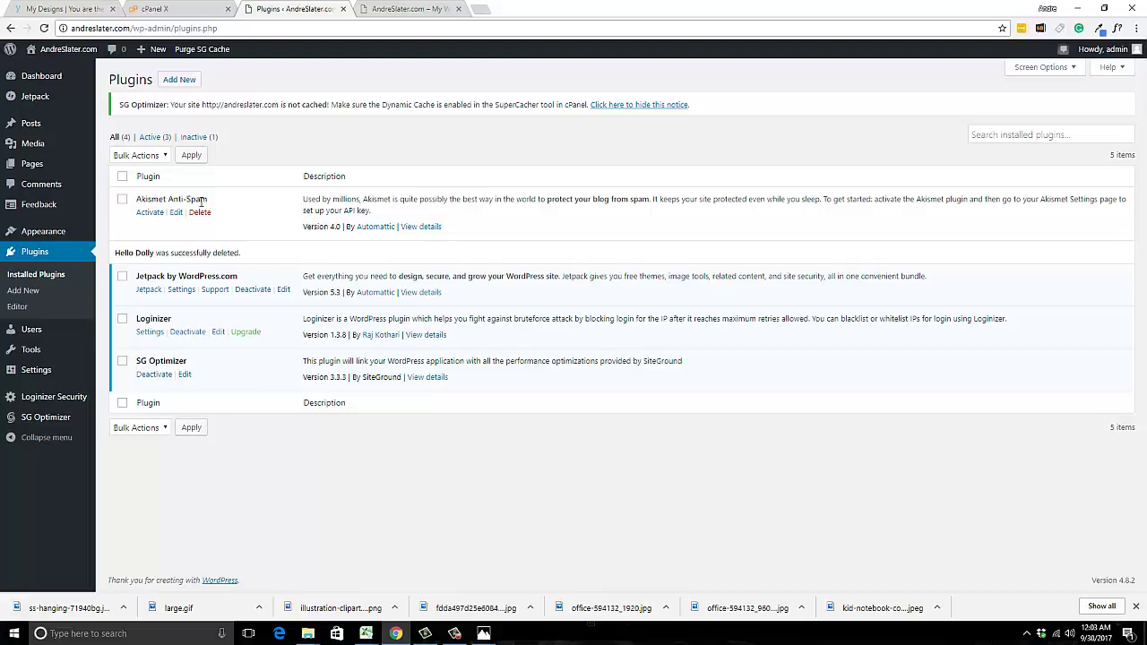
{"action": "left_click", "coordinate": [151, 213]}
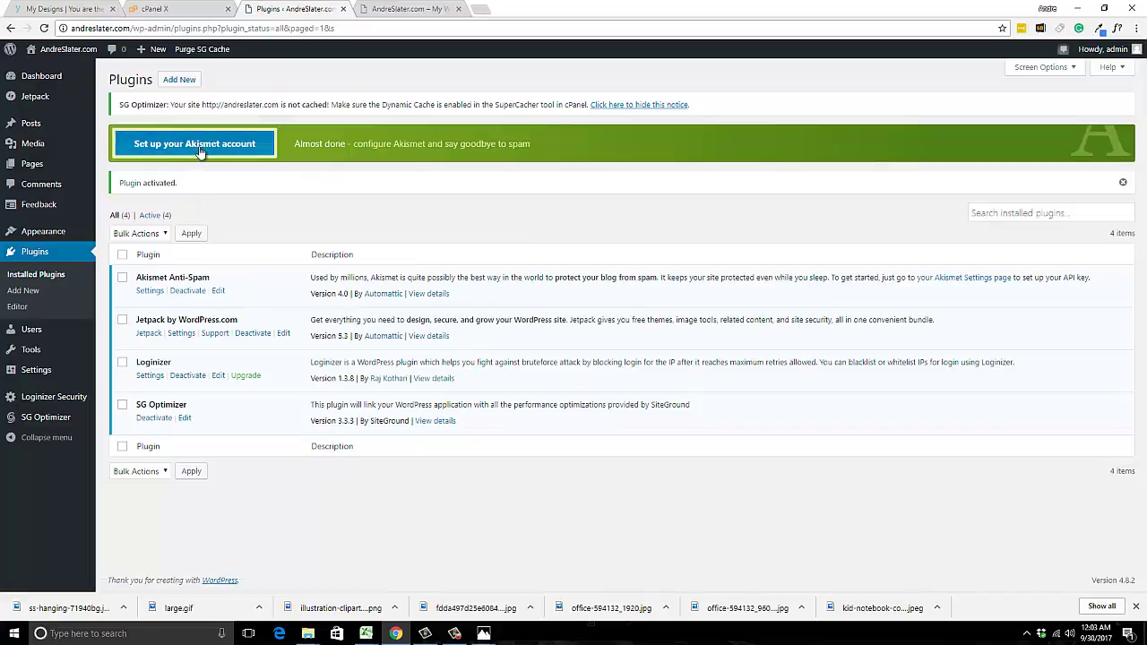
{"action": "left_click", "coordinate": [201, 152]}
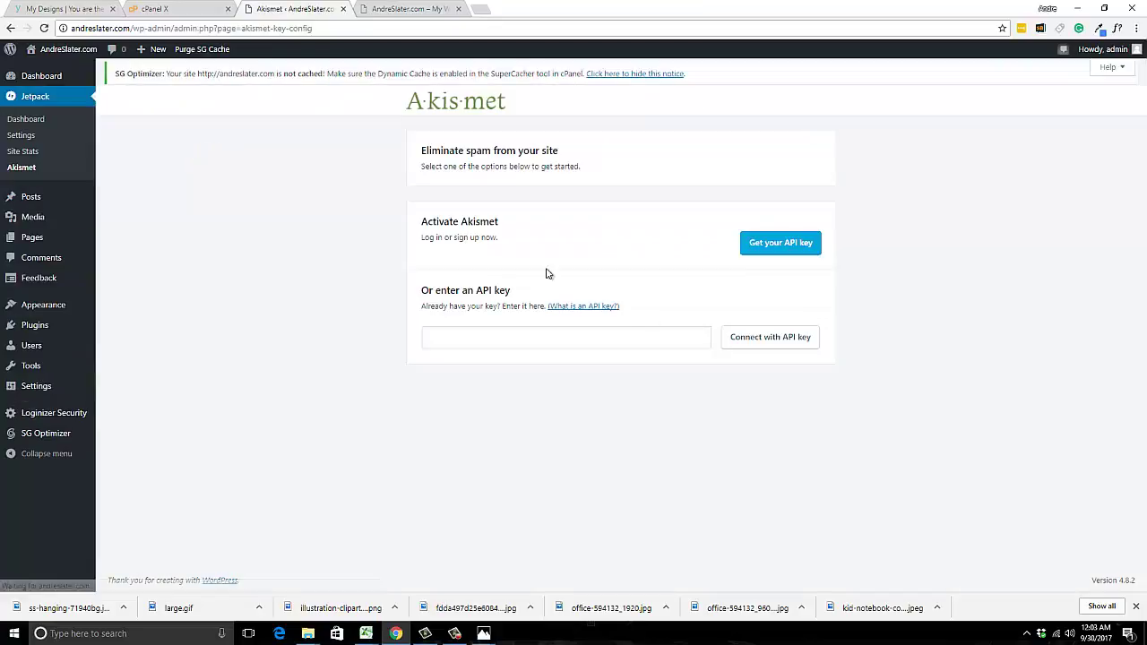
Paste the Akismet API key, connect with it, and save the Akismet spam settings.
{"action": "left_click", "coordinate": [527, 340]}
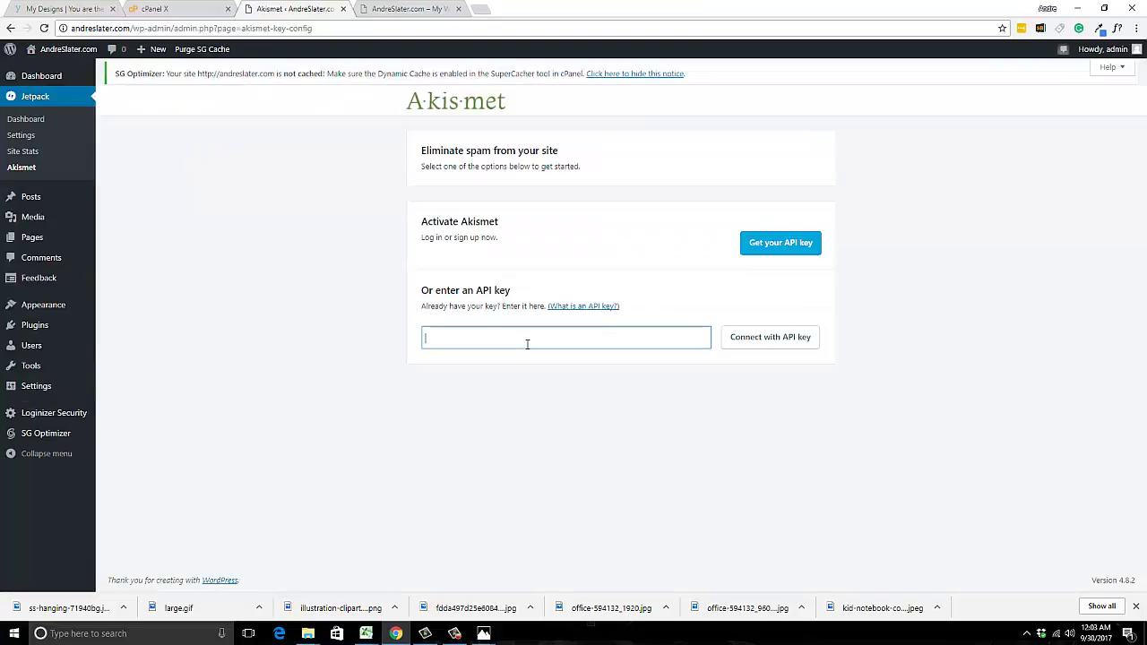
{"action": "key", "text": "ctrl+v"}
{"action": "left_click", "coordinate": [484, 354]}
{"action": "left_click", "coordinate": [744, 337]}
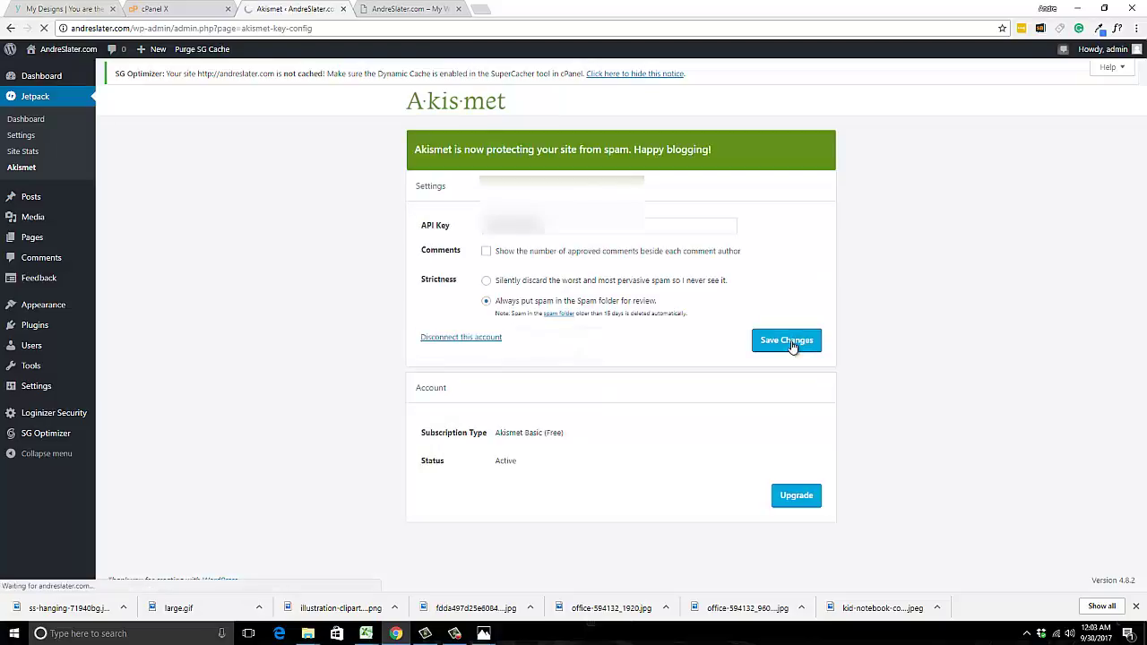
{"action": "left_click", "coordinate": [35, 324]}
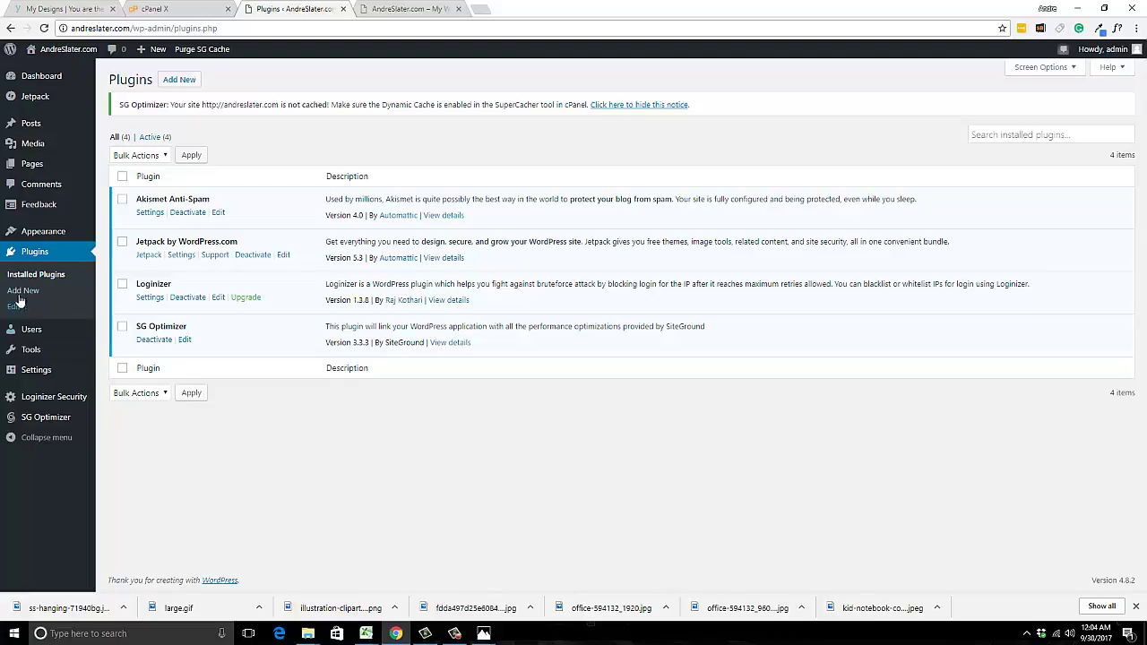
Review the Users list, then view the Available Tools page.
{"action": "left_click", "coordinate": [30, 332]}
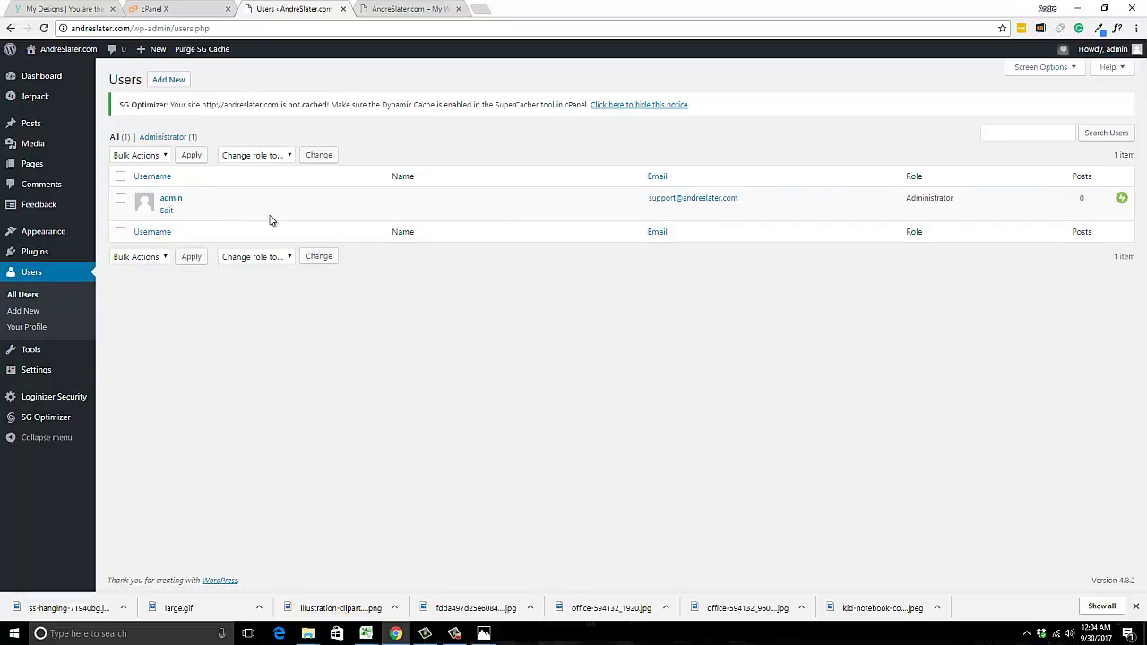
{"action": "left_click", "coordinate": [31, 351]}
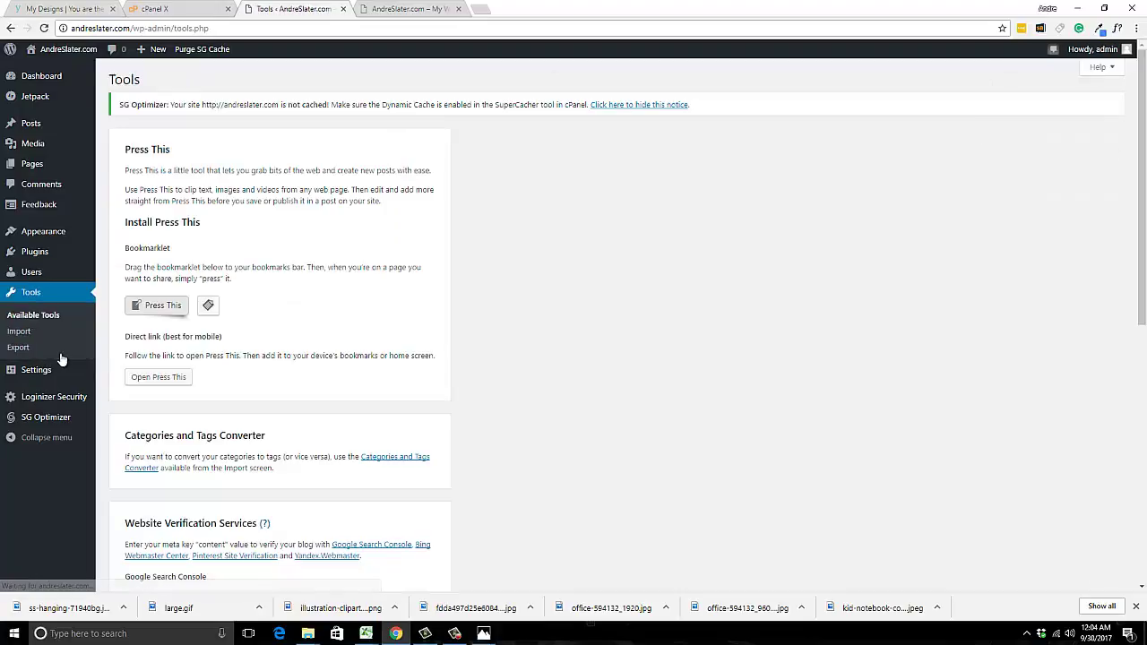
{"action": "mouse_move", "coordinate": [10, 374]}
{"action": "scroll", "coordinate": [10, 375], "scroll_direction": "down", "scroll_amount": 1}
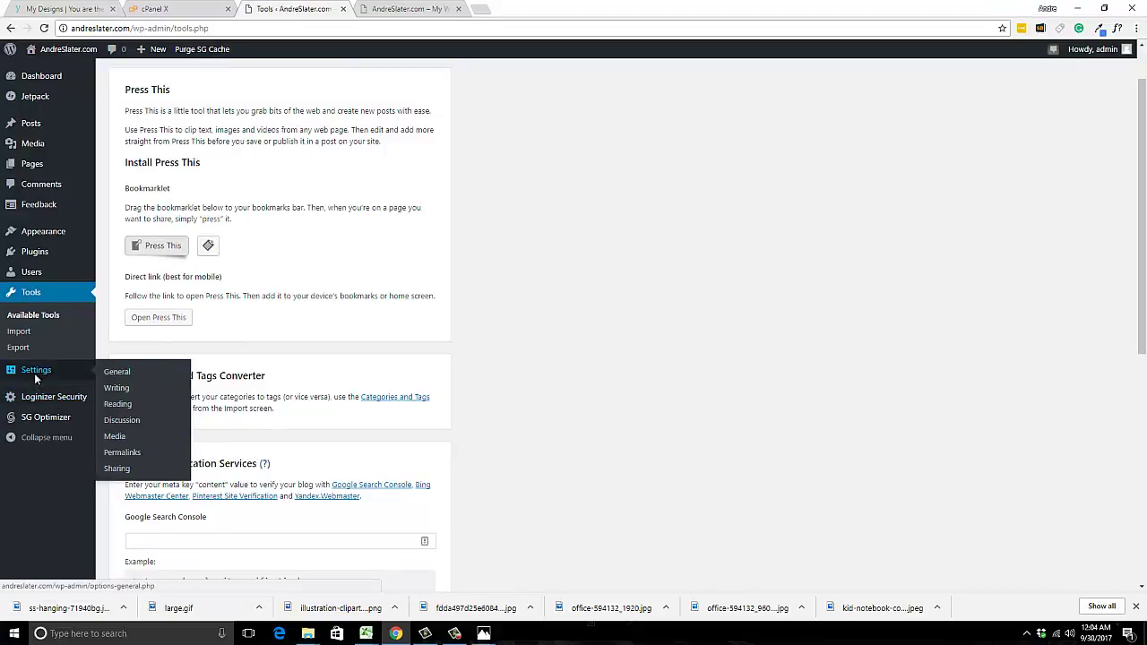
Set the General Settings timezone to New York and save the changes.
{"action": "left_click", "coordinate": [34, 373]}
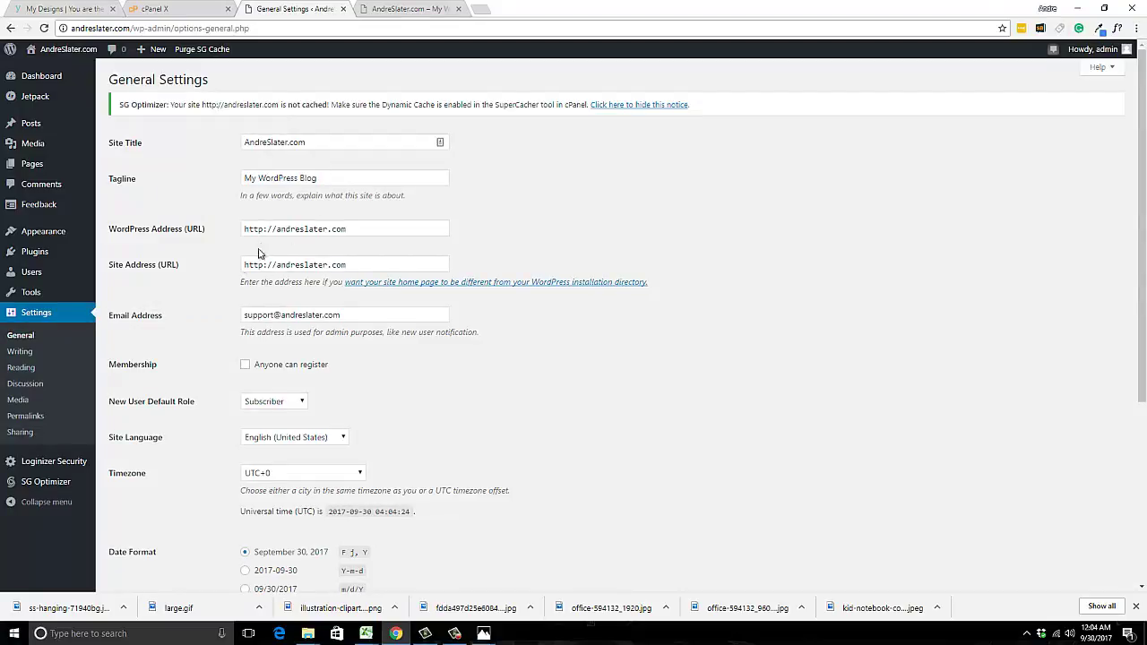
{"action": "scroll", "coordinate": [305, 260], "scroll_direction": "down", "scroll_amount": 2}
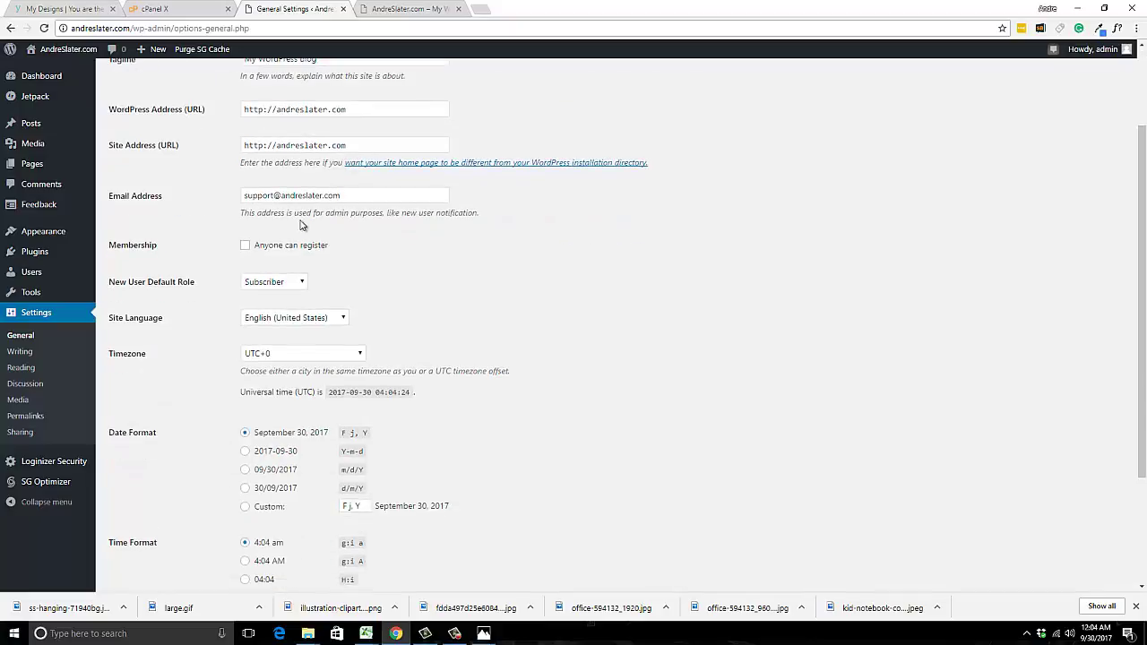
{"action": "scroll", "coordinate": [275, 298], "scroll_direction": "down", "scroll_amount": 1}
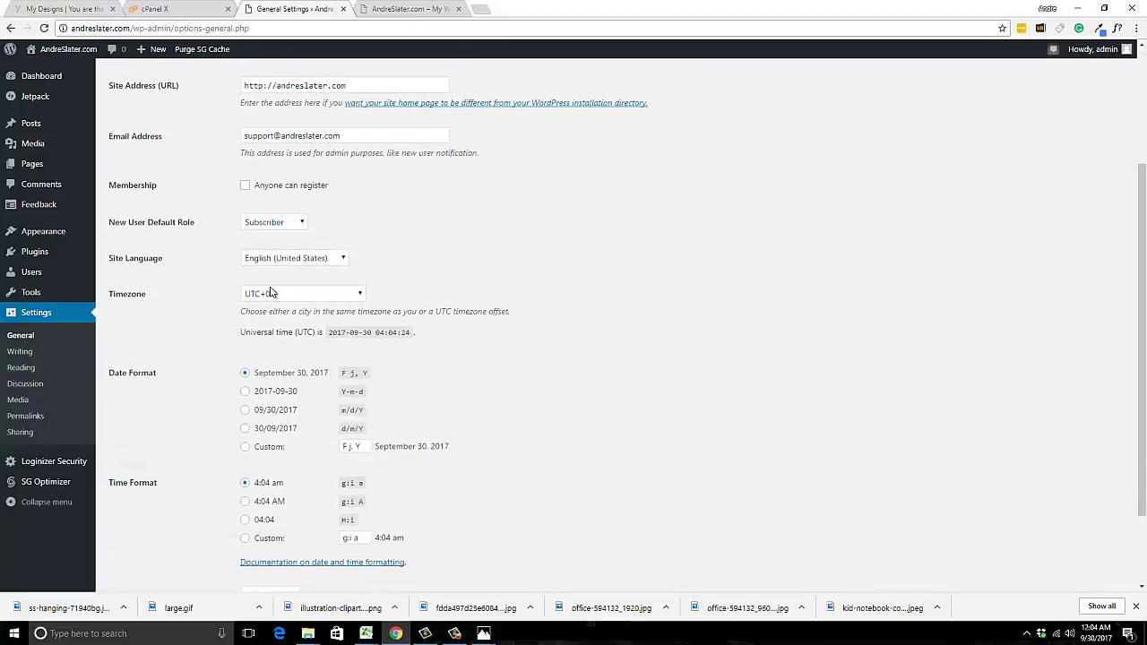
{"action": "left_click", "coordinate": [258, 296]}
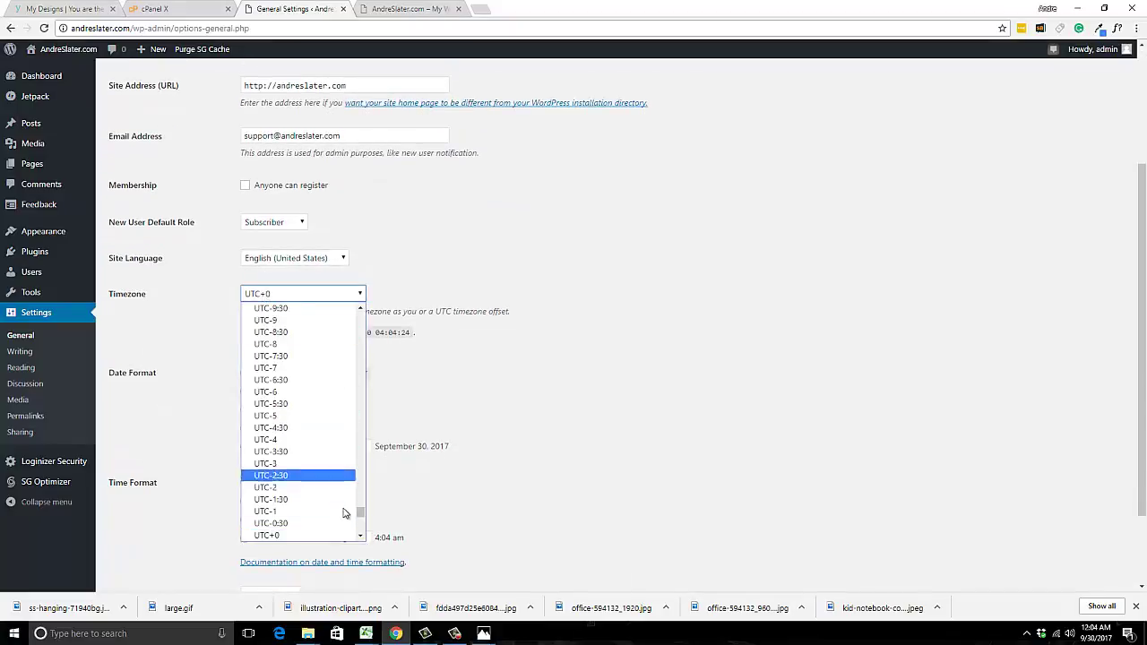
{"action": "scroll", "coordinate": [360, 520], "scroll_direction": "down", "scroll_amount": 3}
{"action": "left_click_drag", "start_coordinate": [360, 519], "coordinate": [362, 436]}
{"action": "left_click", "coordinate": [288, 436]}
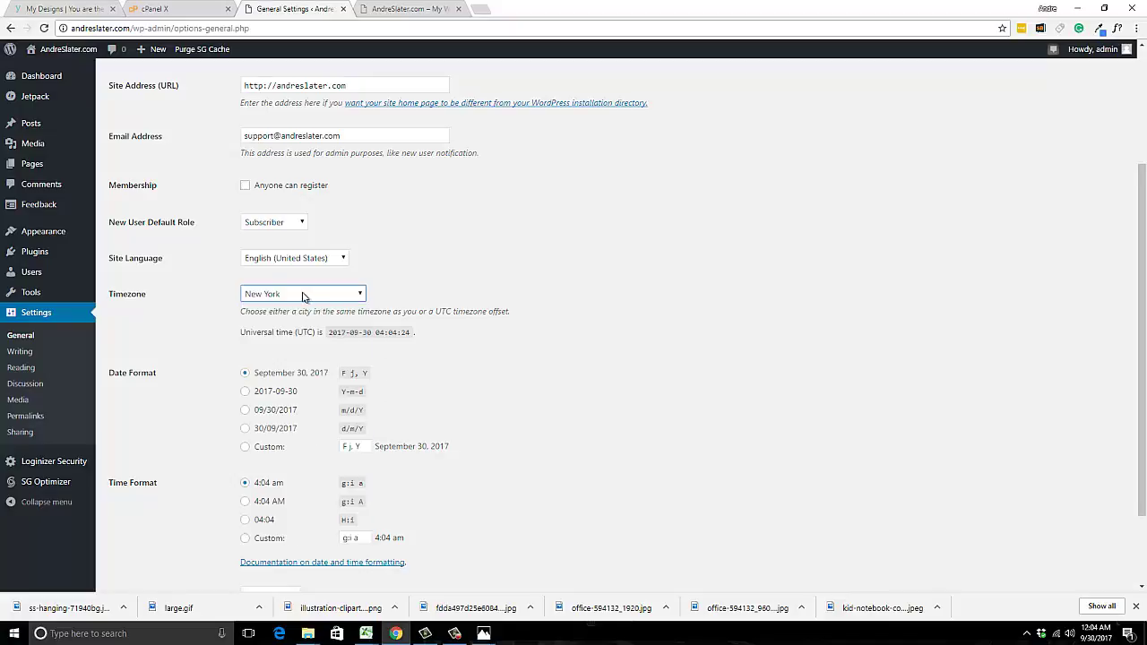
{"action": "scroll", "coordinate": [431, 398], "scroll_direction": "down", "scroll_amount": 2}
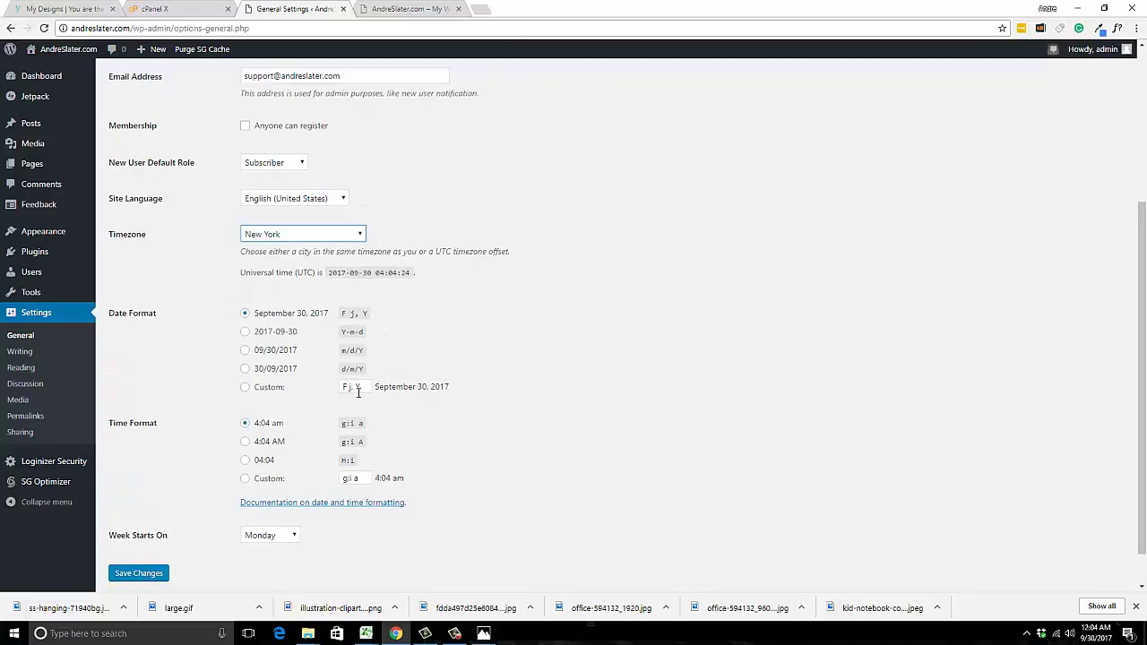
{"action": "left_click", "coordinate": [139, 532]}
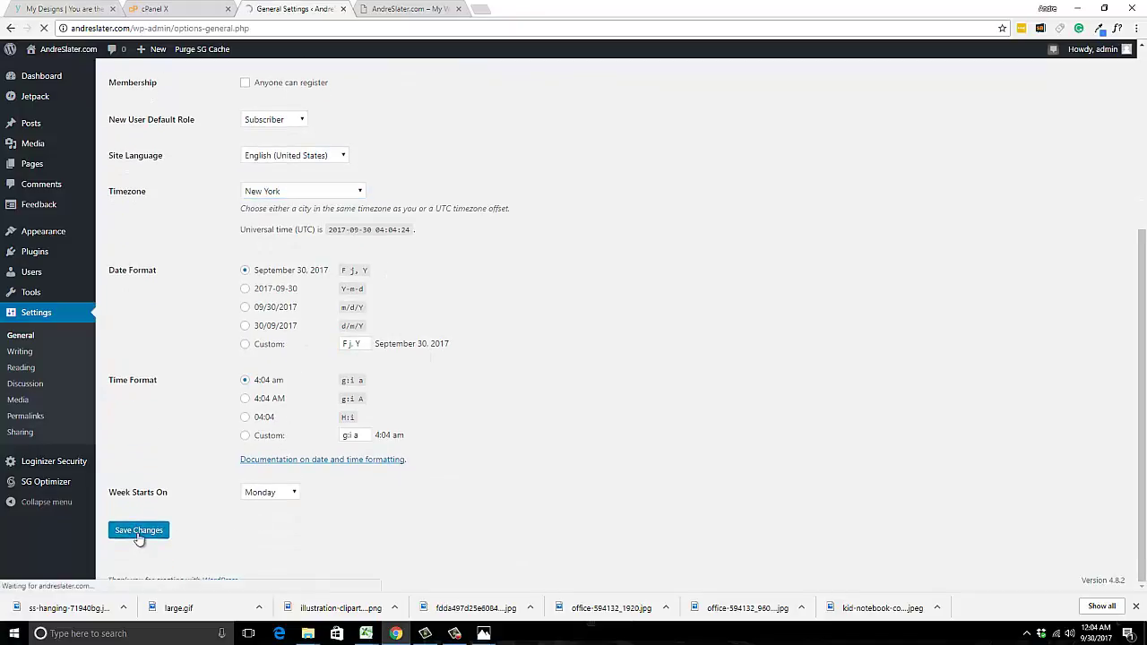
{"action": "left_click", "coordinate": [21, 354]}
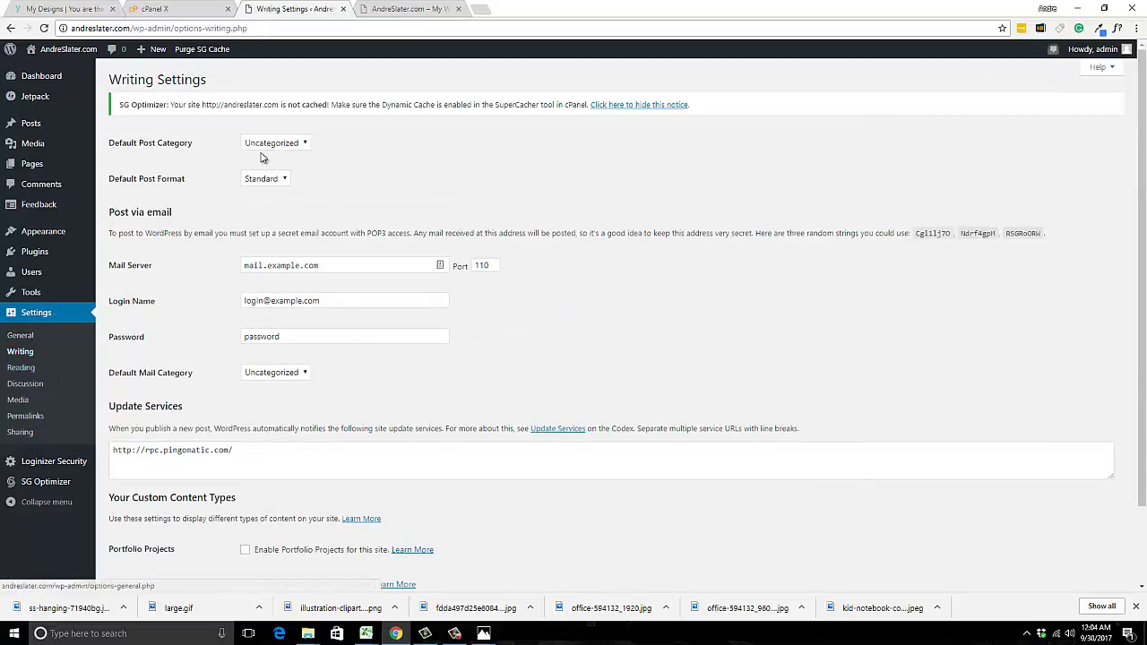
Look through the Writing, Reading, Discussion and Media settings, ending on Permalink Settings.
{"action": "scroll", "coordinate": [218, 419], "scroll_direction": "down", "scroll_amount": 1}
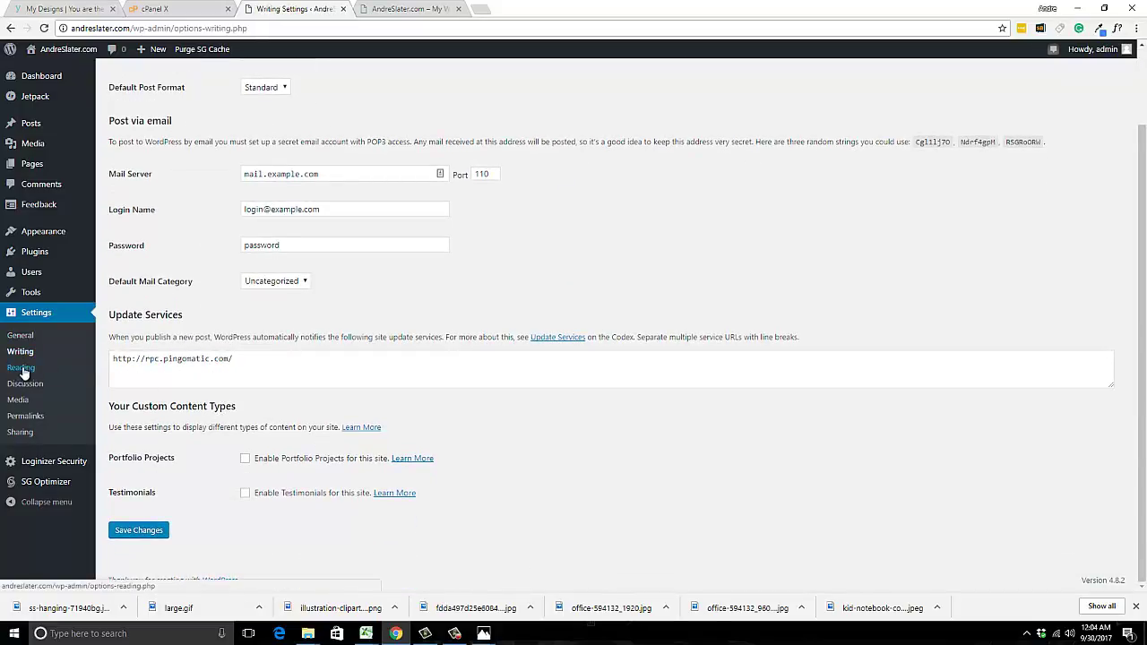
{"action": "left_click", "coordinate": [21, 368]}
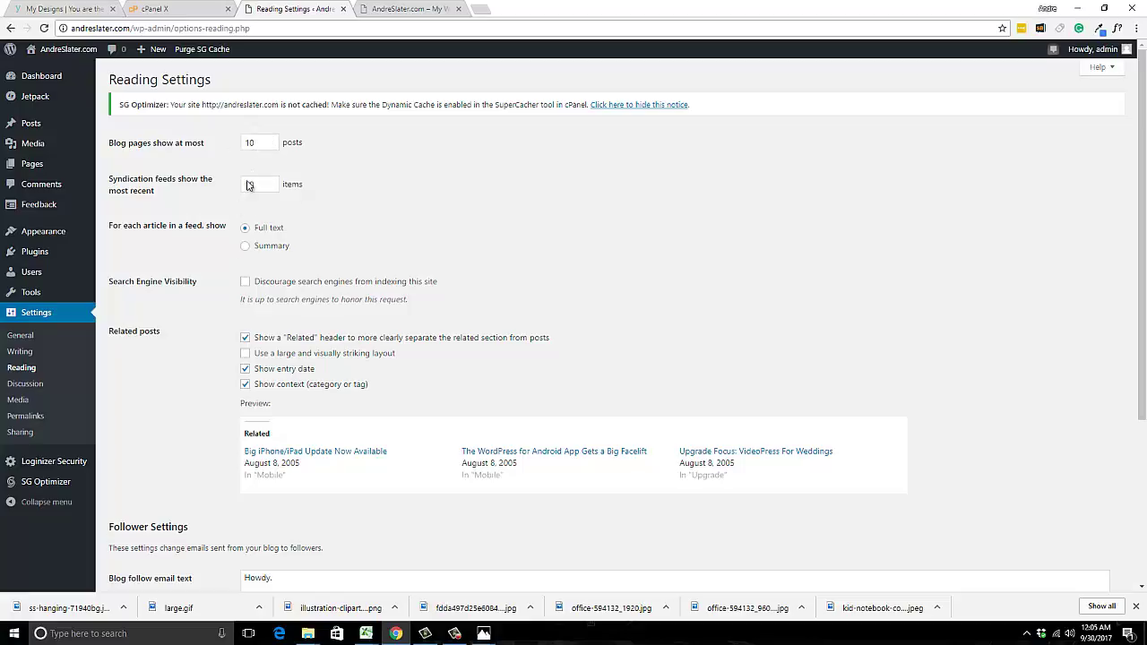
{"action": "scroll", "coordinate": [242, 363], "scroll_direction": "down", "scroll_amount": 3}
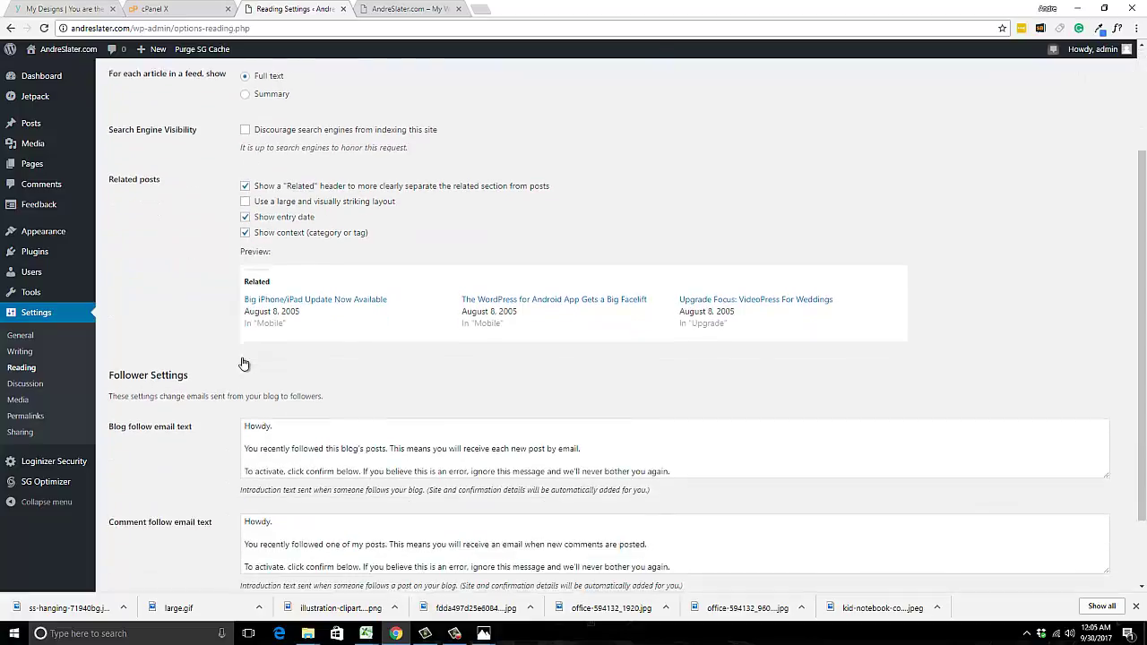
{"action": "left_click", "coordinate": [23, 386]}
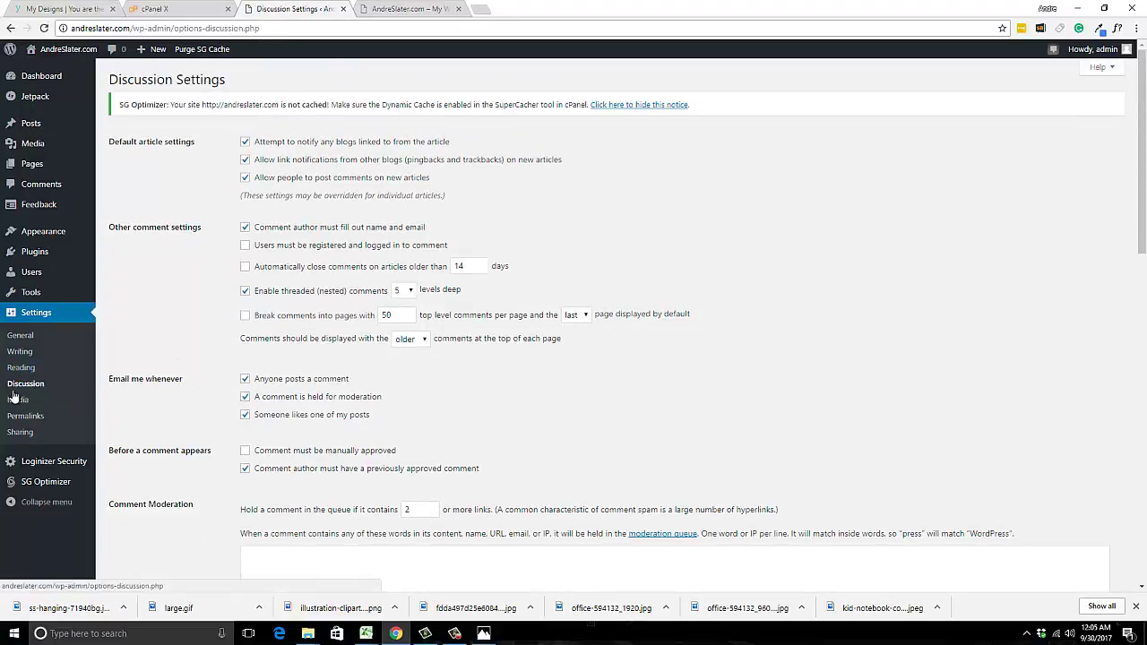
{"action": "left_click", "coordinate": [19, 400]}
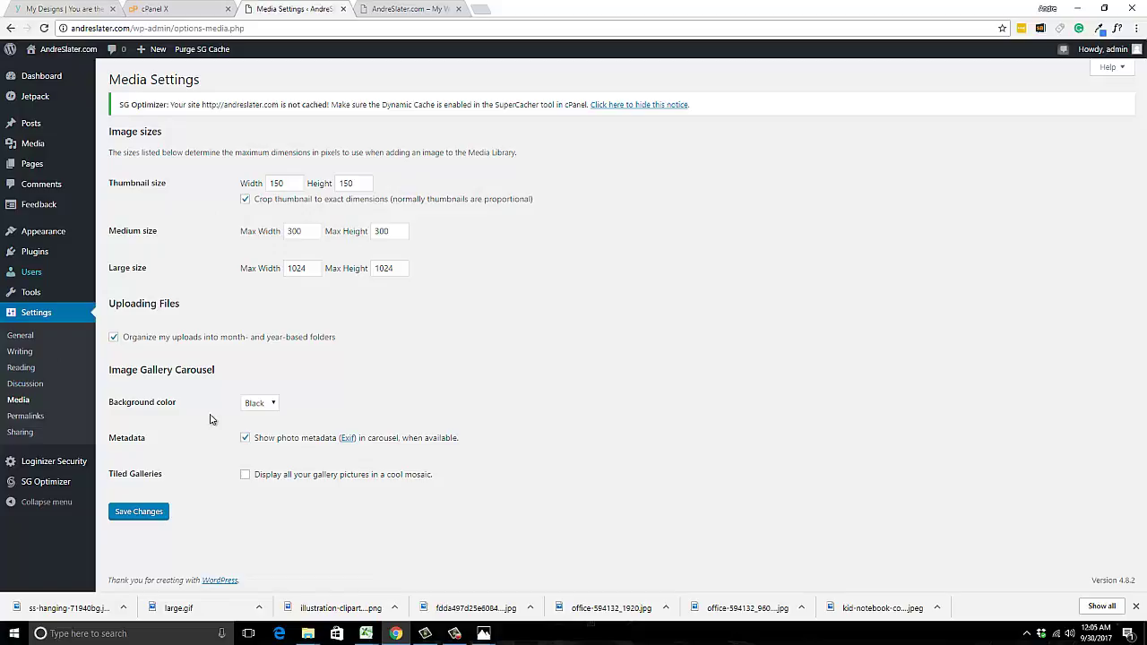
{"action": "left_click", "coordinate": [25, 417]}
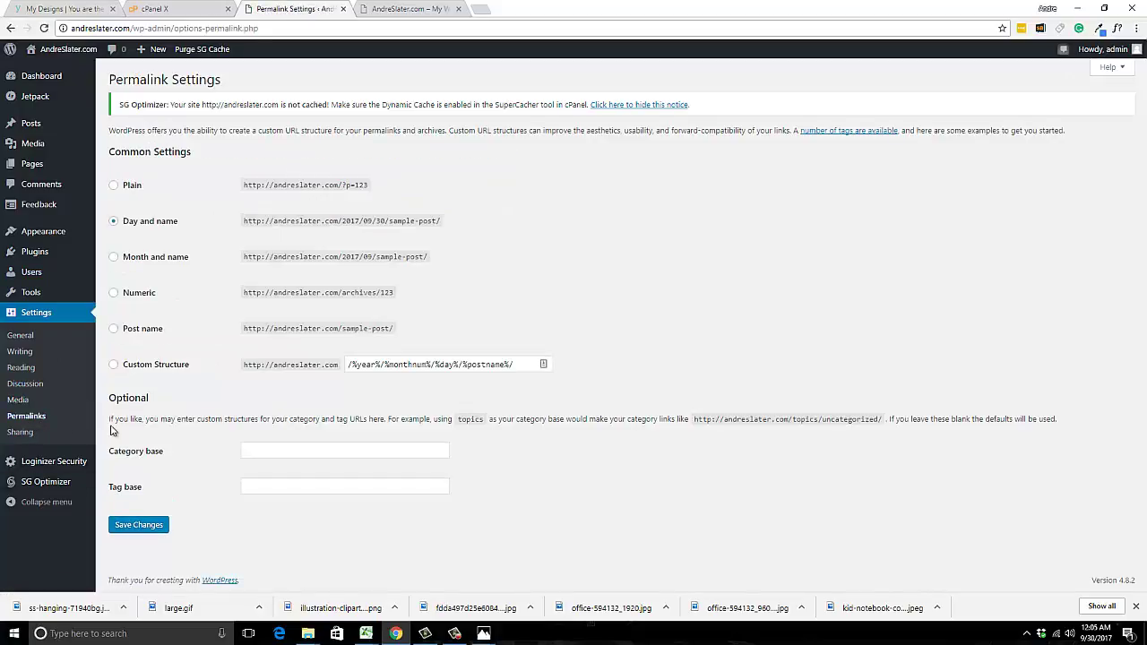
Switch the permalink structure to Post name and save the change.
{"action": "left_click", "coordinate": [115, 329]}
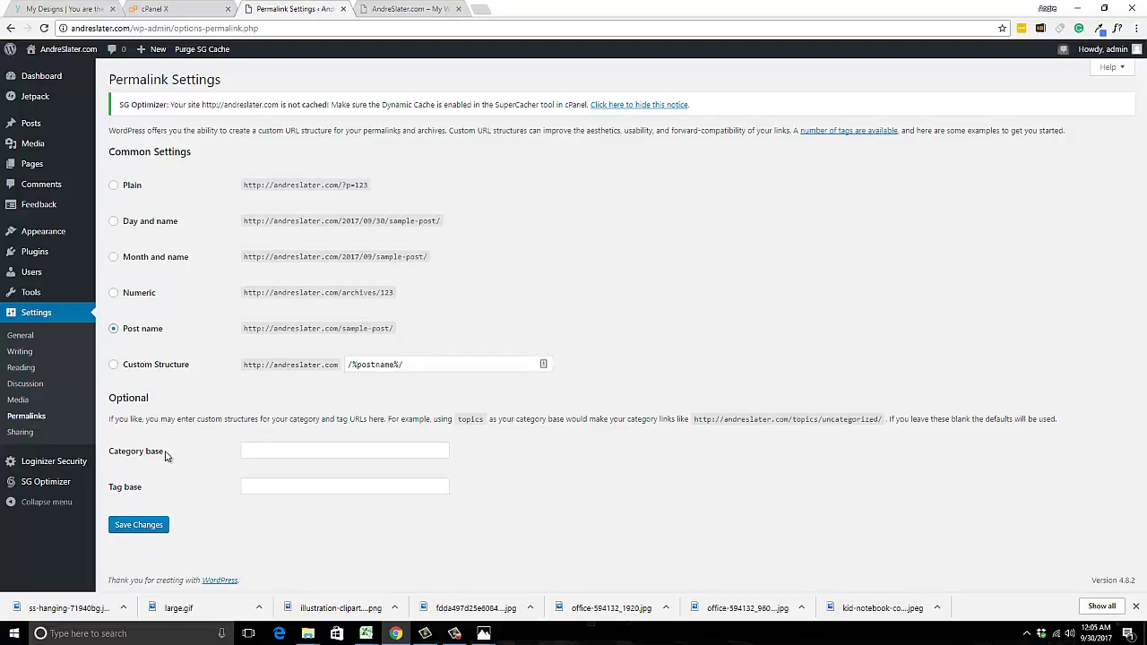
{"action": "left_click", "coordinate": [135, 526]}
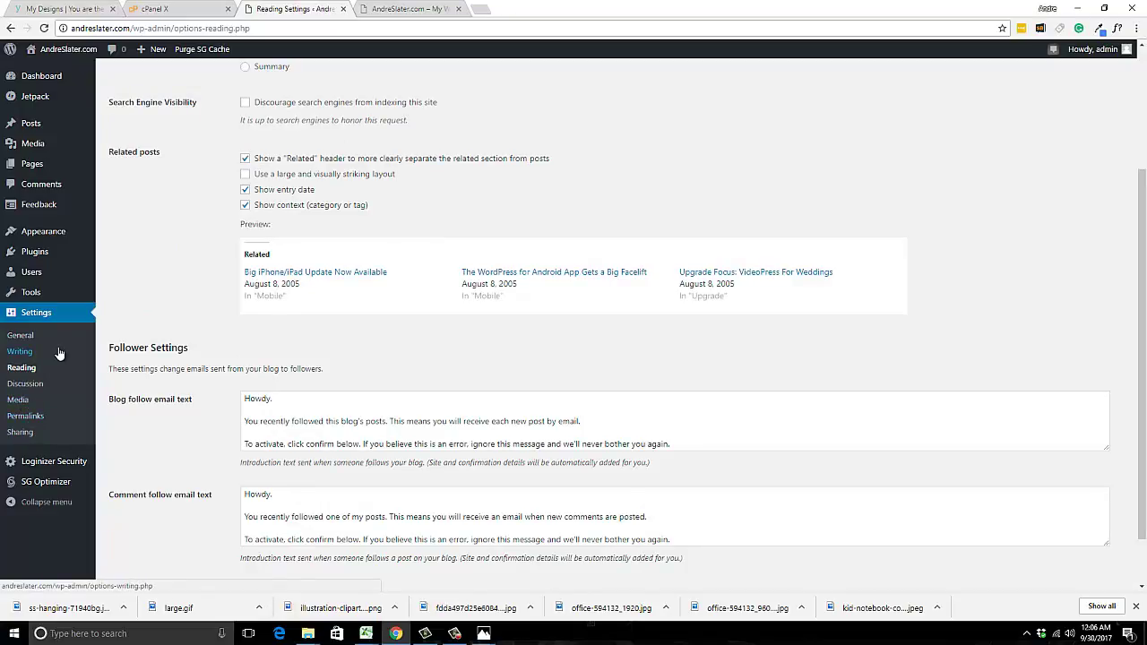
{"action": "scroll", "coordinate": [49, 354], "scroll_direction": "up", "scroll_amount": 2}
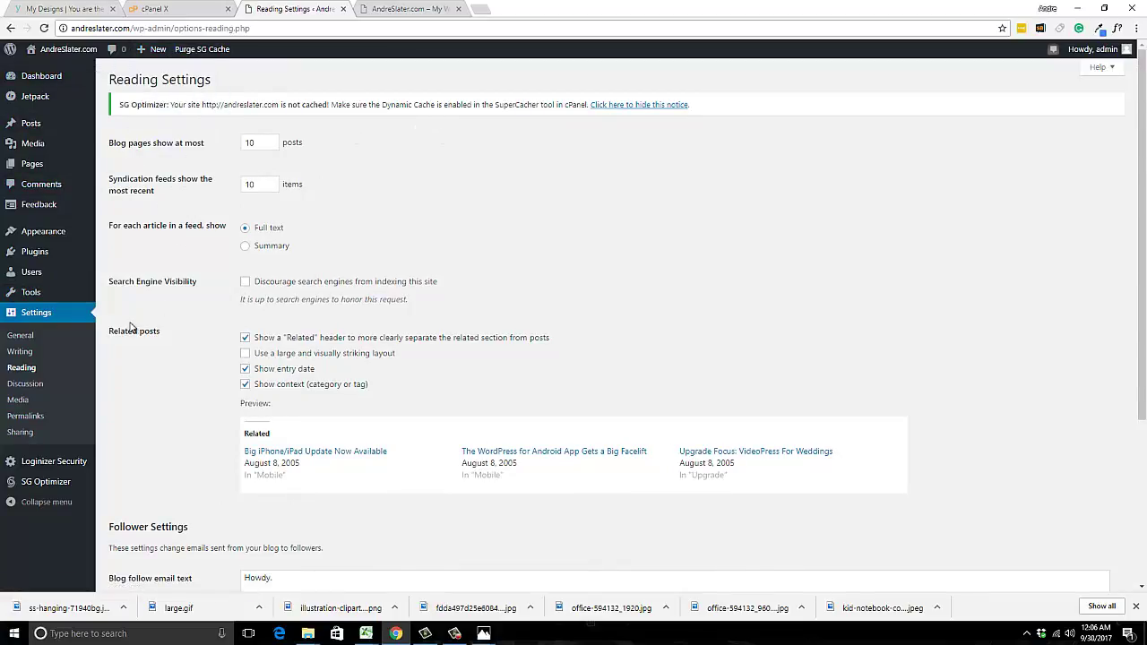
{"action": "mouse_move", "coordinate": [90, 233]}
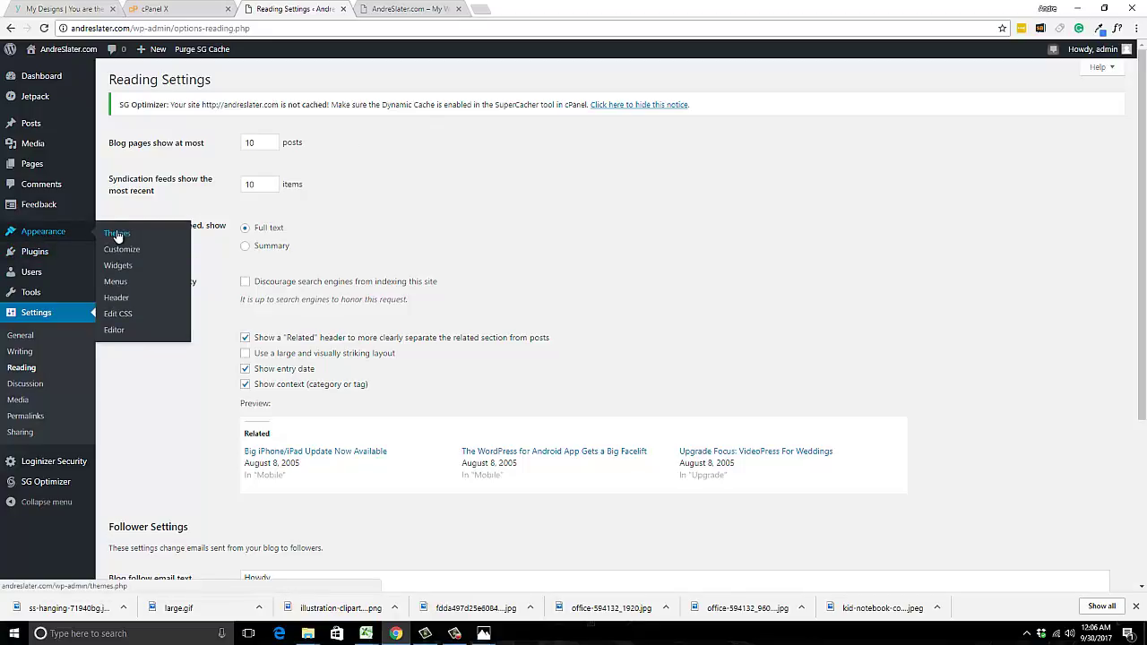
Browse the featured free themes and preview fFashion, viewing another slide of its slider.
{"action": "left_click", "coordinate": [117, 234]}
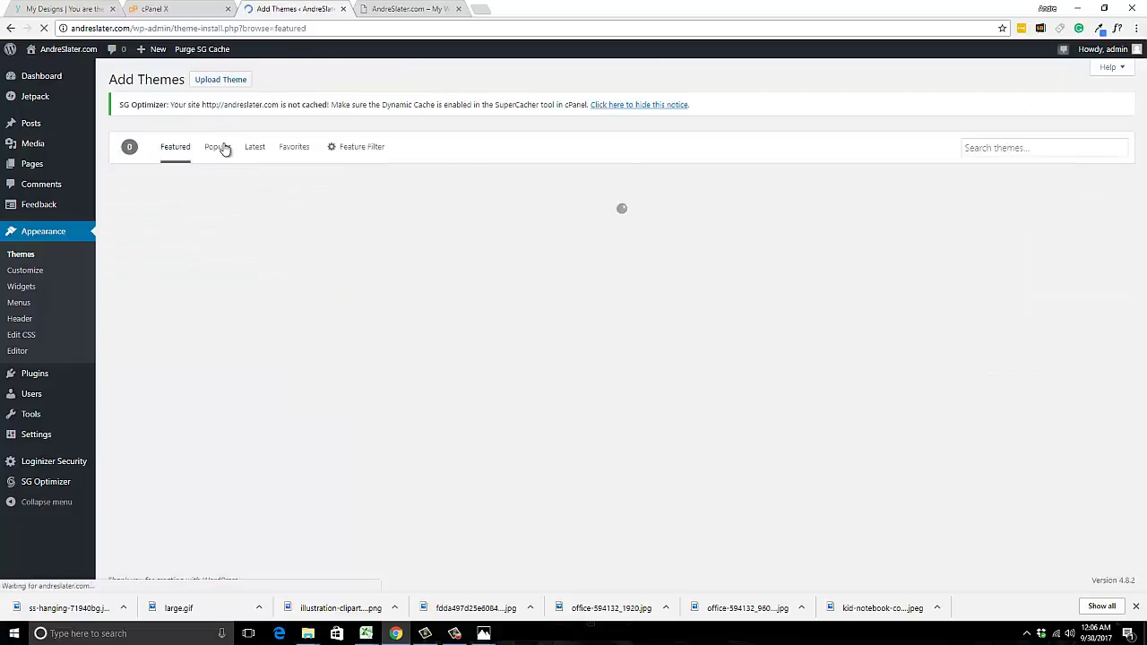
{"action": "scroll", "coordinate": [376, 371], "scroll_direction": "down", "scroll_amount": 3}
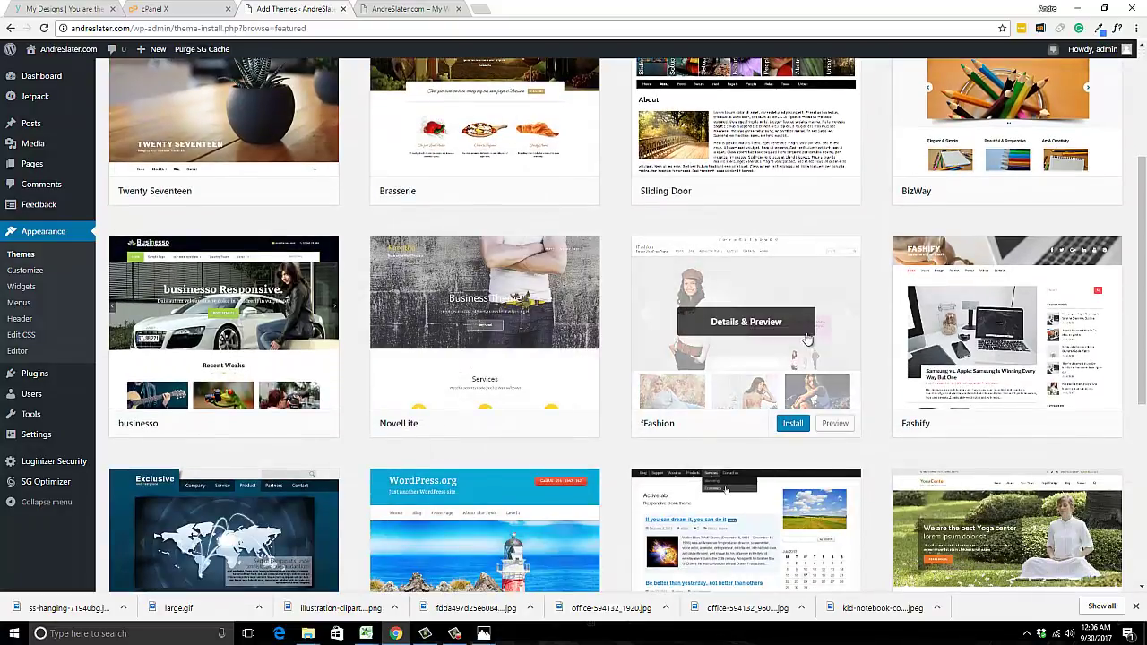
{"action": "left_click", "coordinate": [767, 328]}
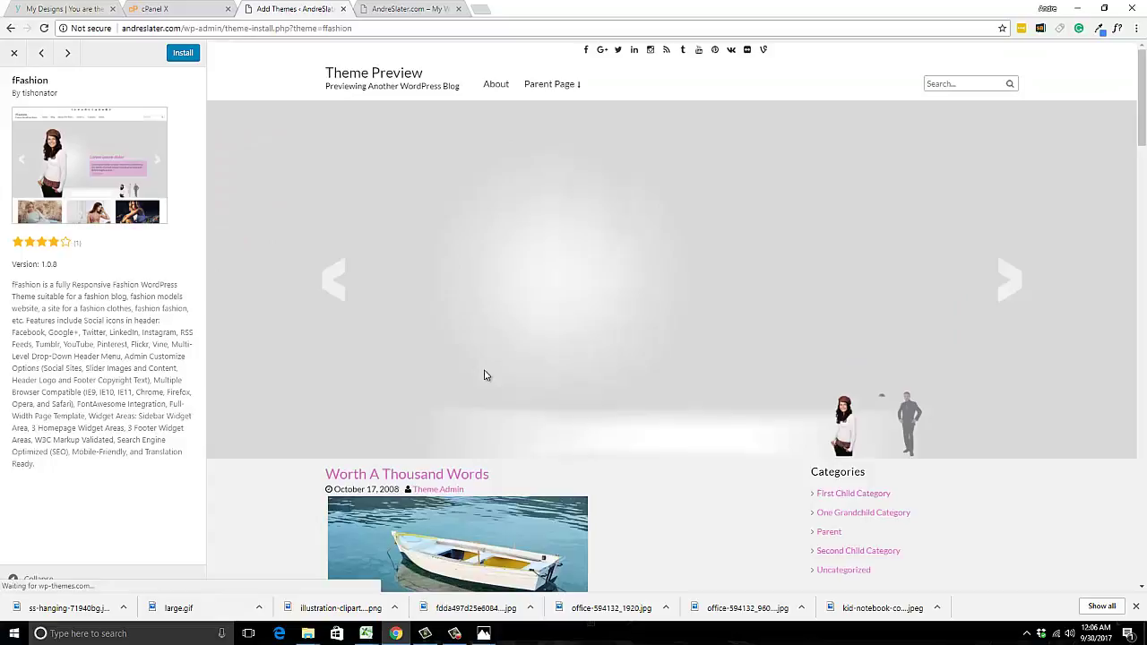
{"action": "scroll", "coordinate": [578, 403], "scroll_direction": "down", "scroll_amount": 2}
{"action": "scroll", "coordinate": [612, 266], "scroll_direction": "up", "scroll_amount": 3}
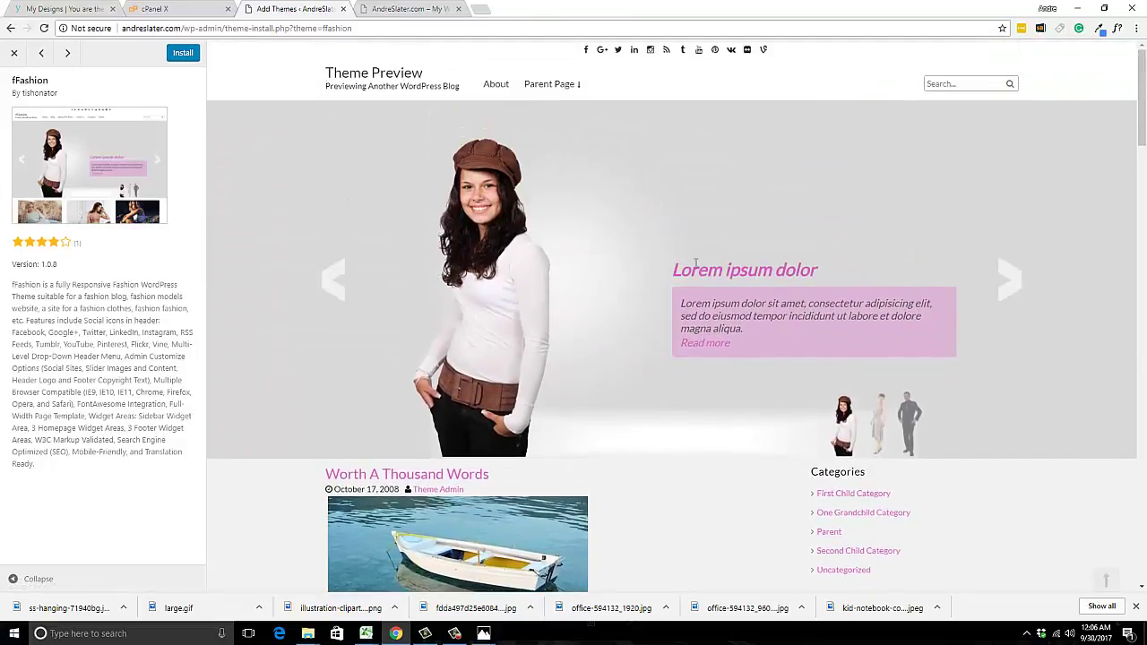
{"action": "left_click", "coordinate": [327, 284]}
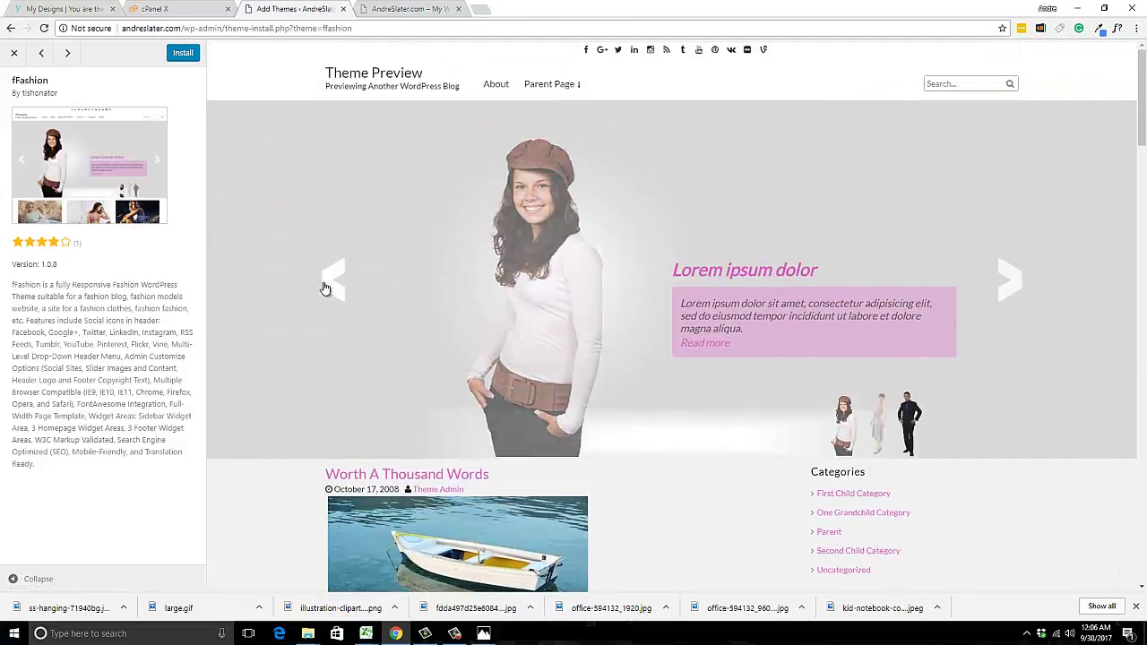
{"action": "left_click", "coordinate": [15, 53]}
Preview the NovelLite theme and its sample page, then return to the theme grid.
{"action": "left_click", "coordinate": [454, 323]}
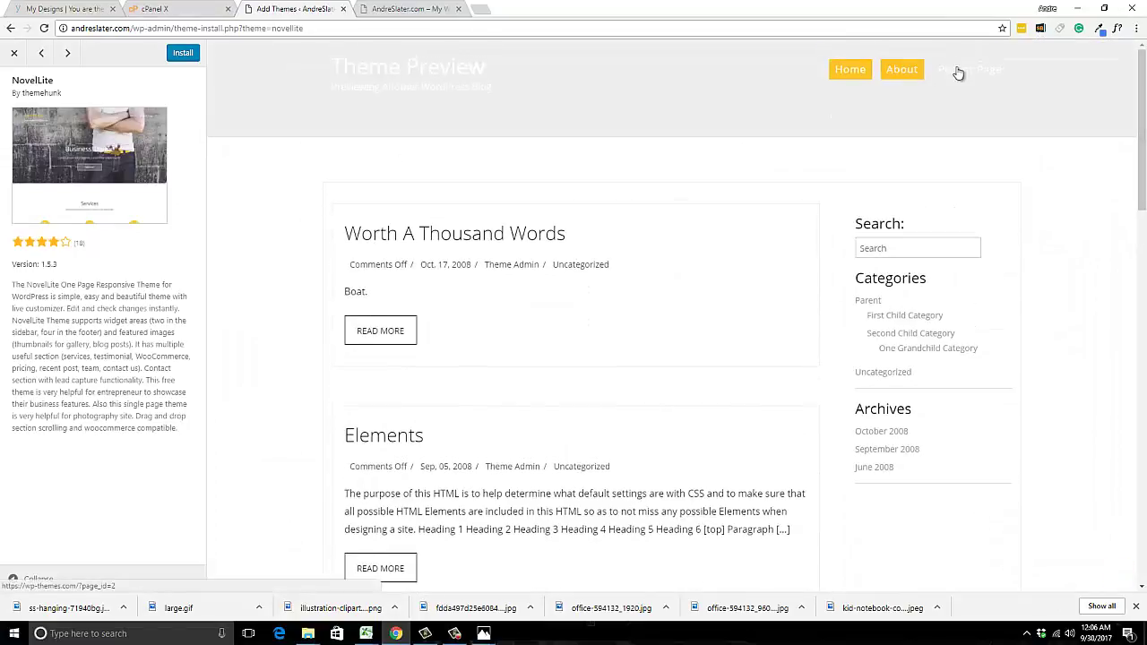
{"action": "left_click", "coordinate": [962, 70]}
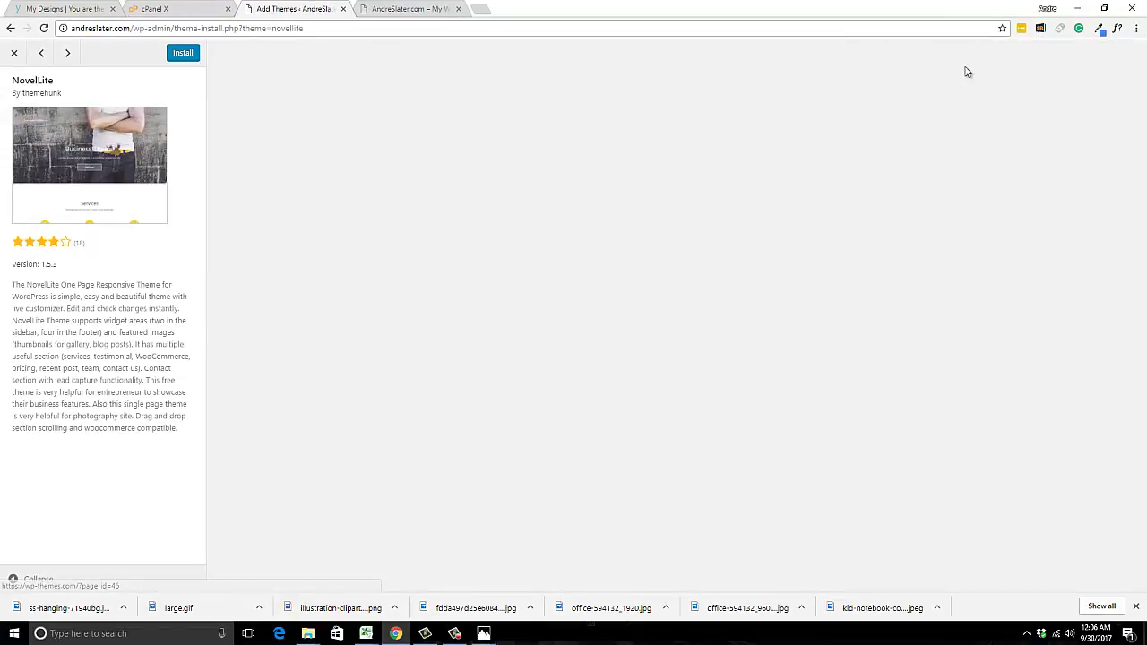
{"action": "left_click", "coordinate": [14, 54]}
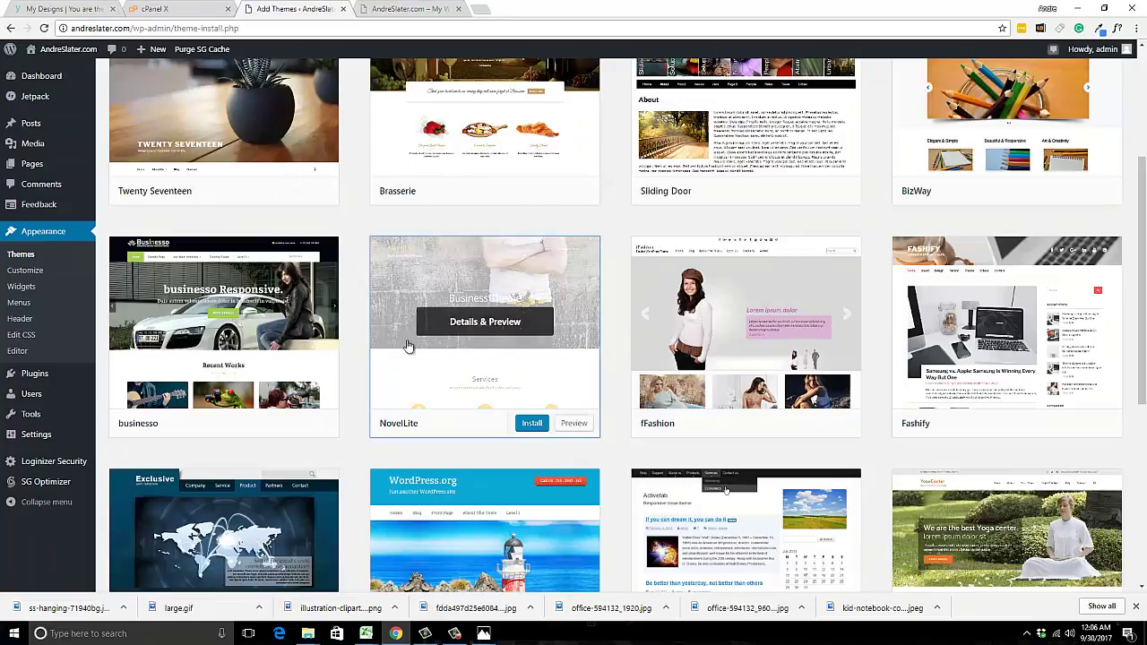
Preview the businesso theme, scrolling through its demo before closing it.
{"action": "left_click", "coordinate": [237, 327]}
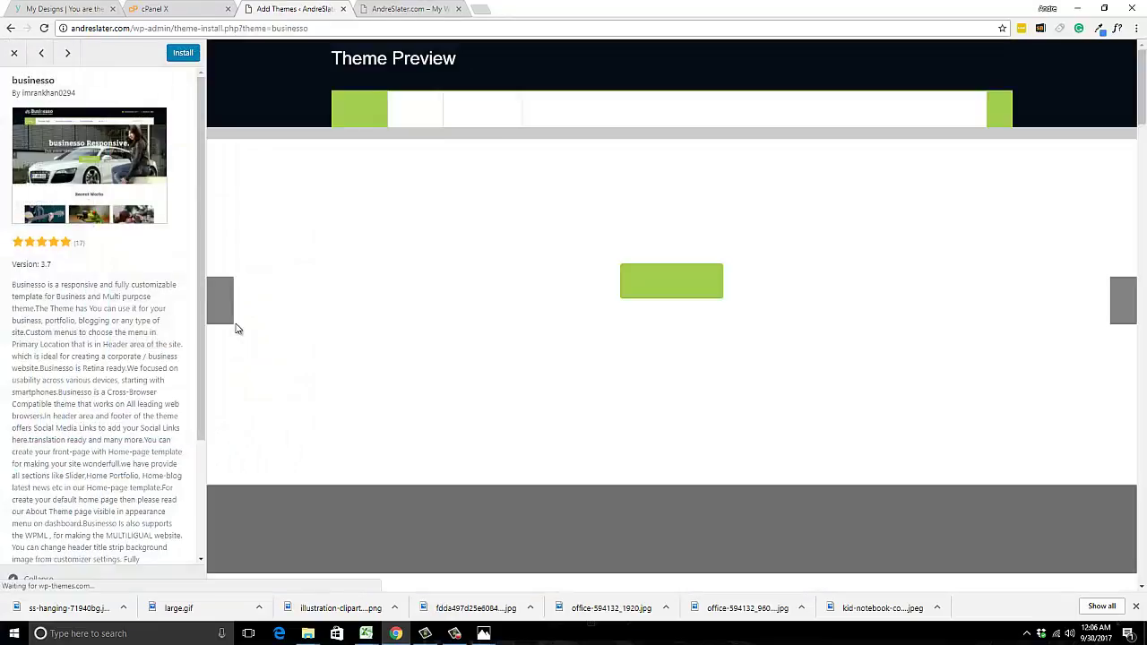
{"action": "scroll", "coordinate": [412, 390], "scroll_direction": "down", "scroll_amount": 3}
{"action": "scroll", "coordinate": [412, 387], "scroll_direction": "up", "scroll_amount": 3}
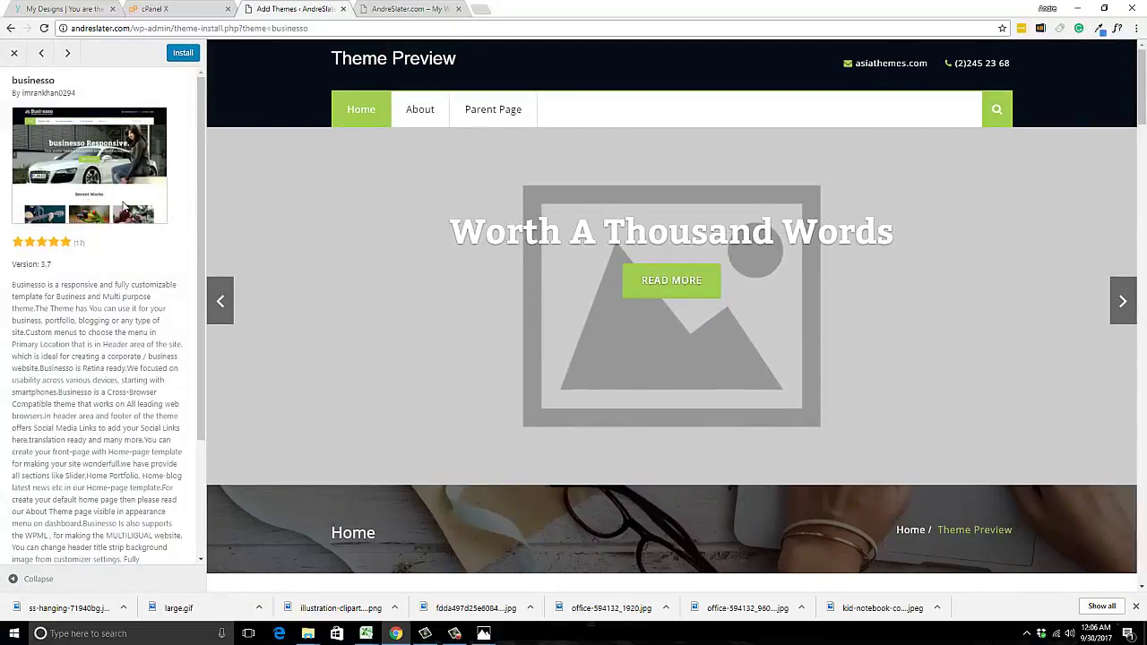
{"action": "scroll", "coordinate": [574, 452], "scroll_direction": "down", "scroll_amount": 10}
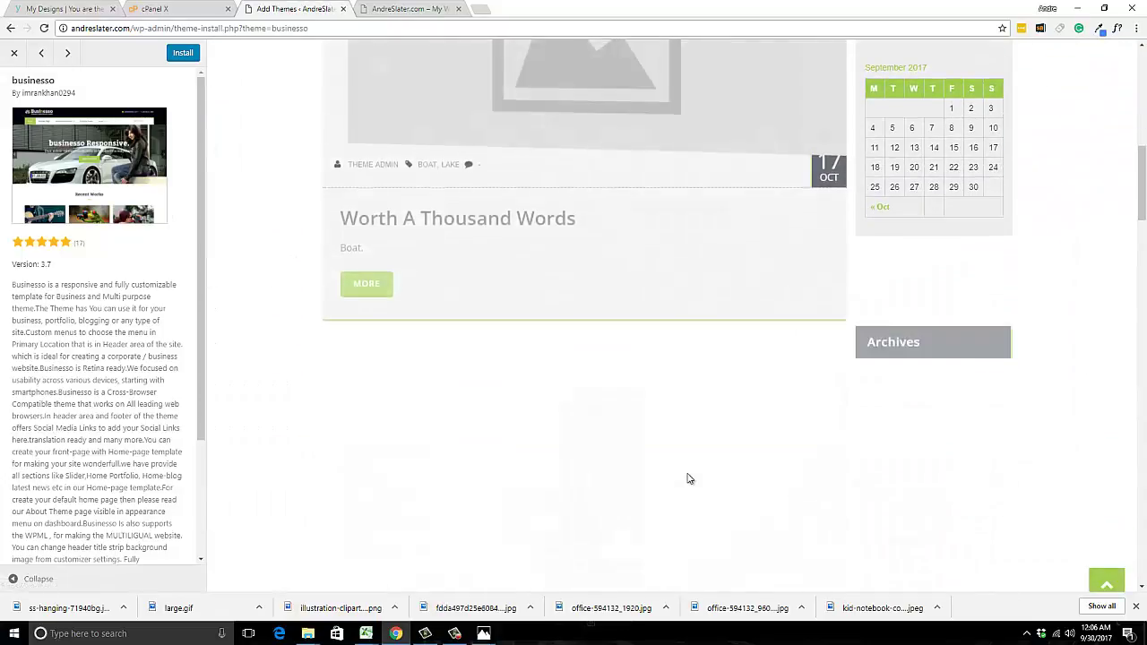
{"action": "scroll", "coordinate": [687, 479], "scroll_direction": "down", "scroll_amount": 8}
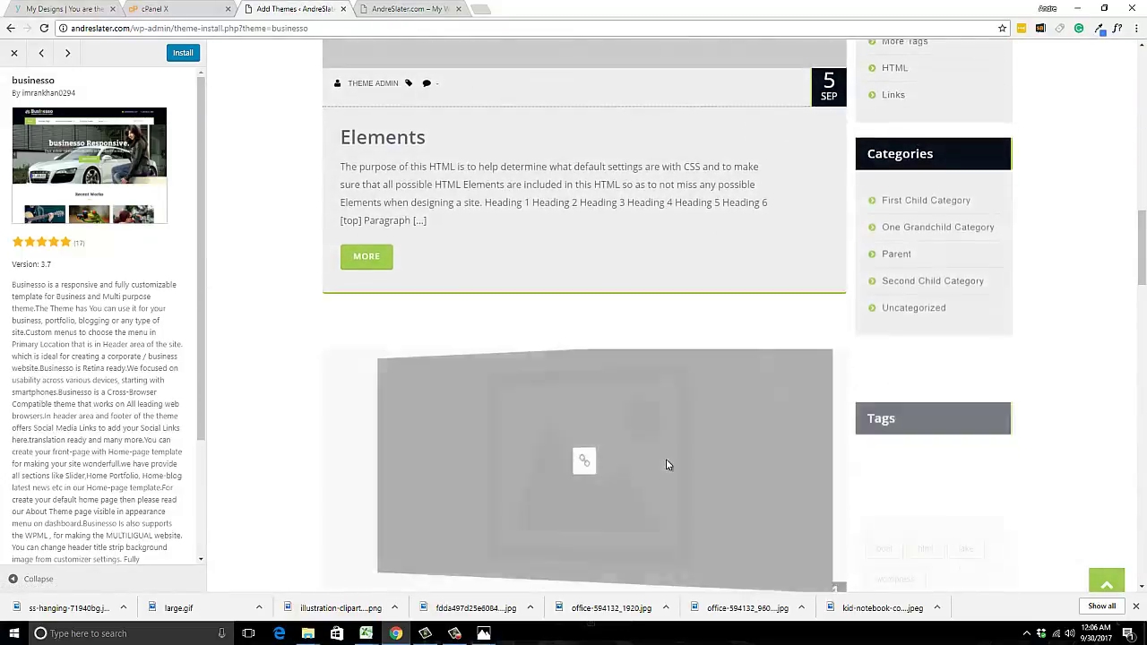
{"action": "scroll", "coordinate": [661, 456], "scroll_direction": "down", "scroll_amount": 5}
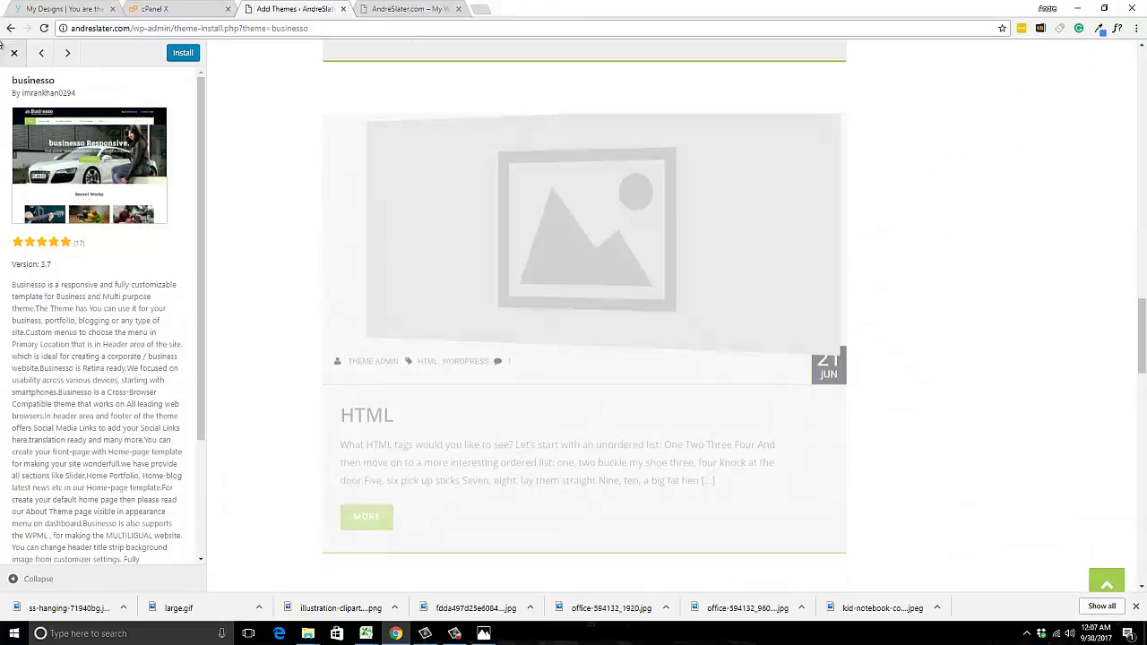
{"action": "left_click", "coordinate": [16, 51]}
List the Popular themes instead of the Featured ones.
{"action": "scroll", "coordinate": [394, 319], "scroll_direction": "down", "scroll_amount": 4}
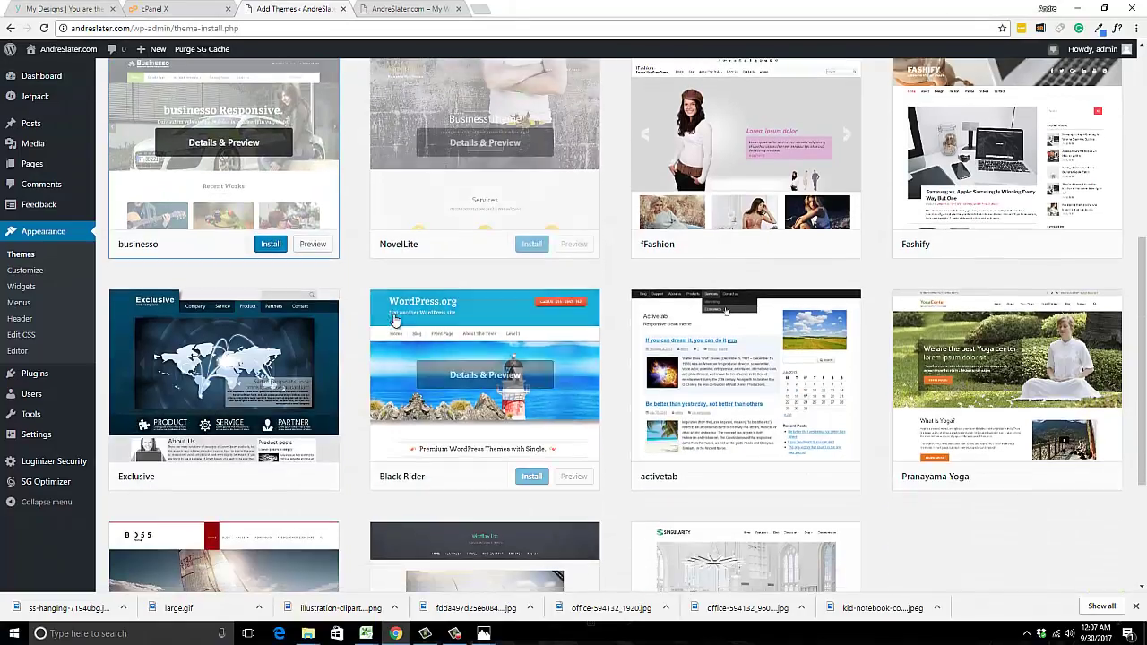
{"action": "scroll", "coordinate": [439, 345], "scroll_direction": "down", "scroll_amount": 2}
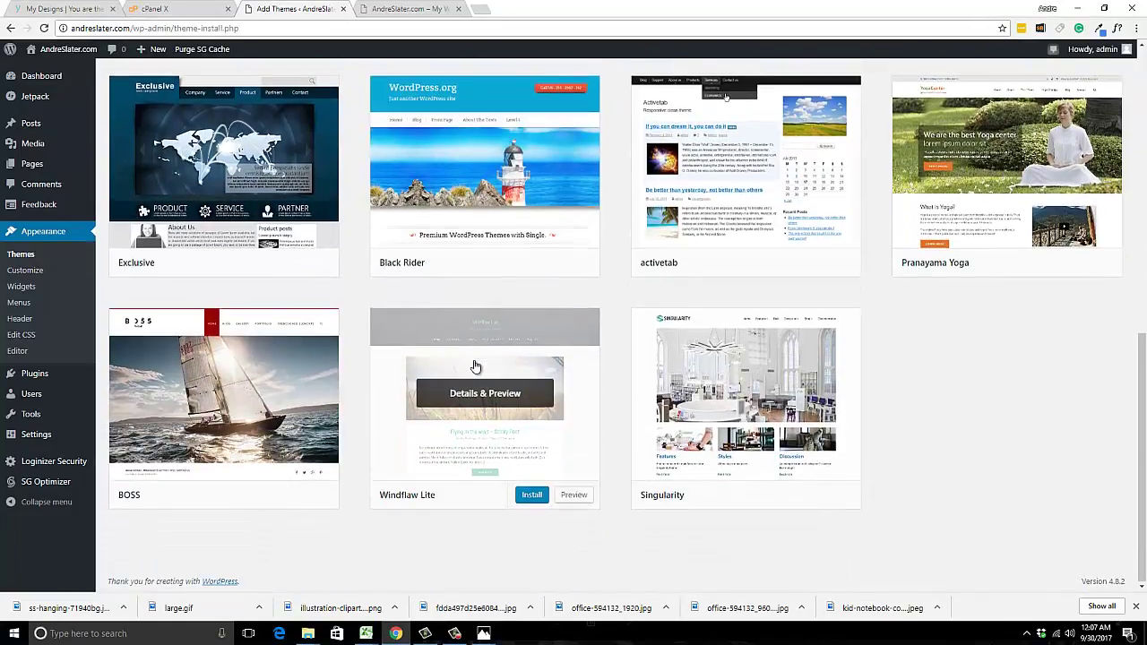
{"action": "scroll", "coordinate": [476, 366], "scroll_direction": "up", "scroll_amount": 10}
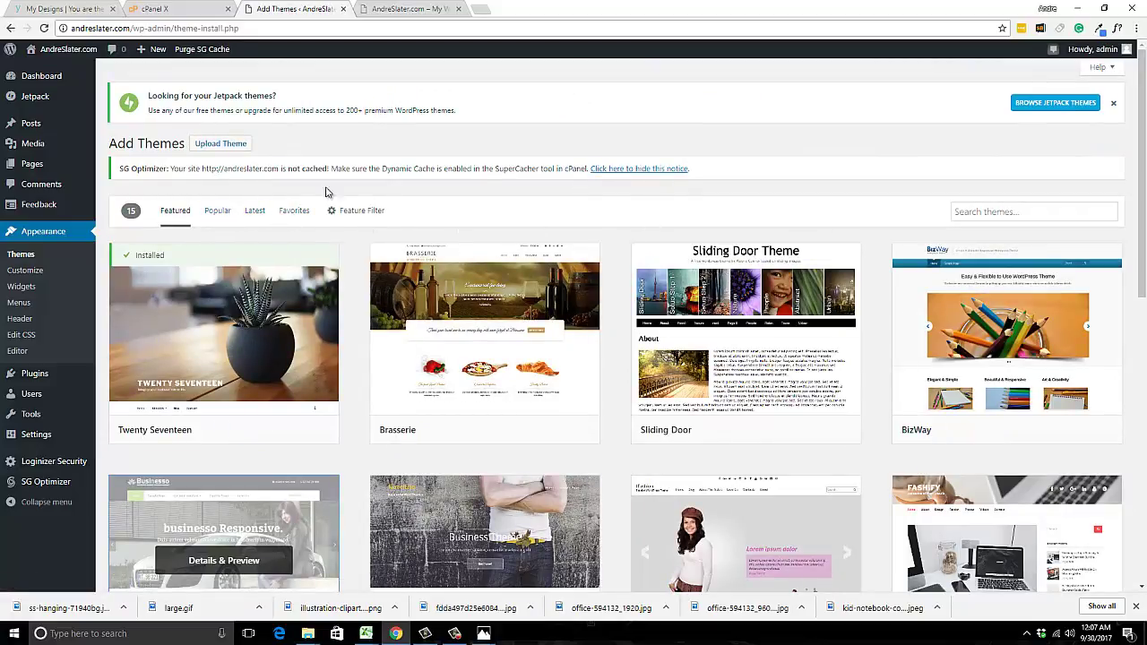
{"action": "left_click", "coordinate": [219, 214]}
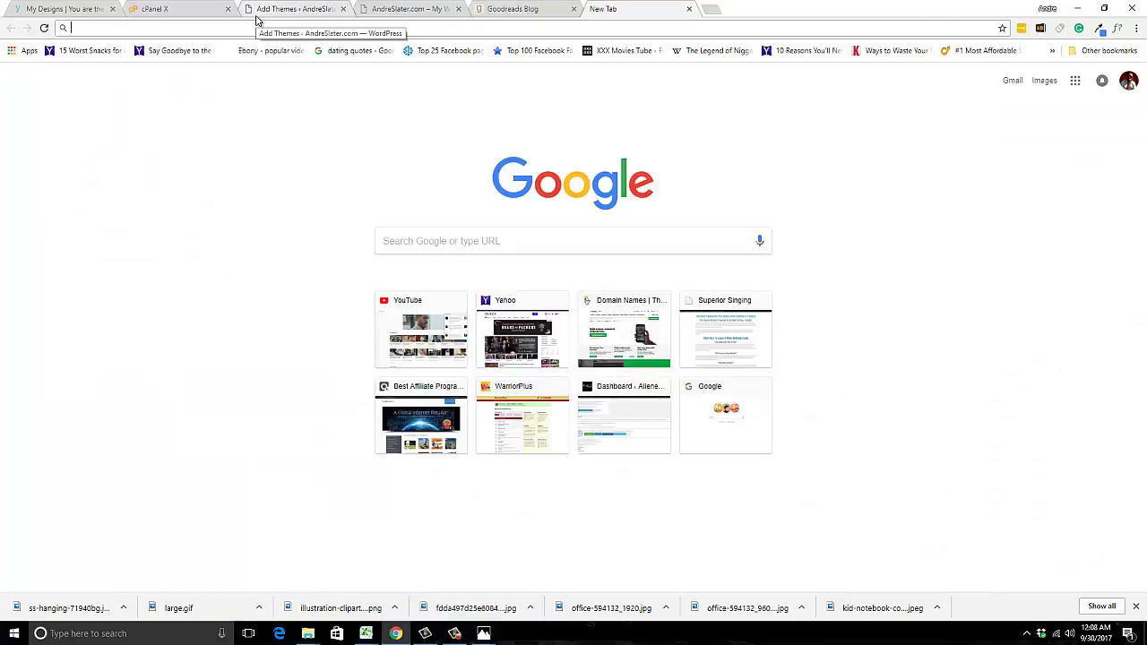
Search Google for 'free themes' and browse ThemeIsle's free WordPress themes page.
{"action": "type", "text": "fre"}
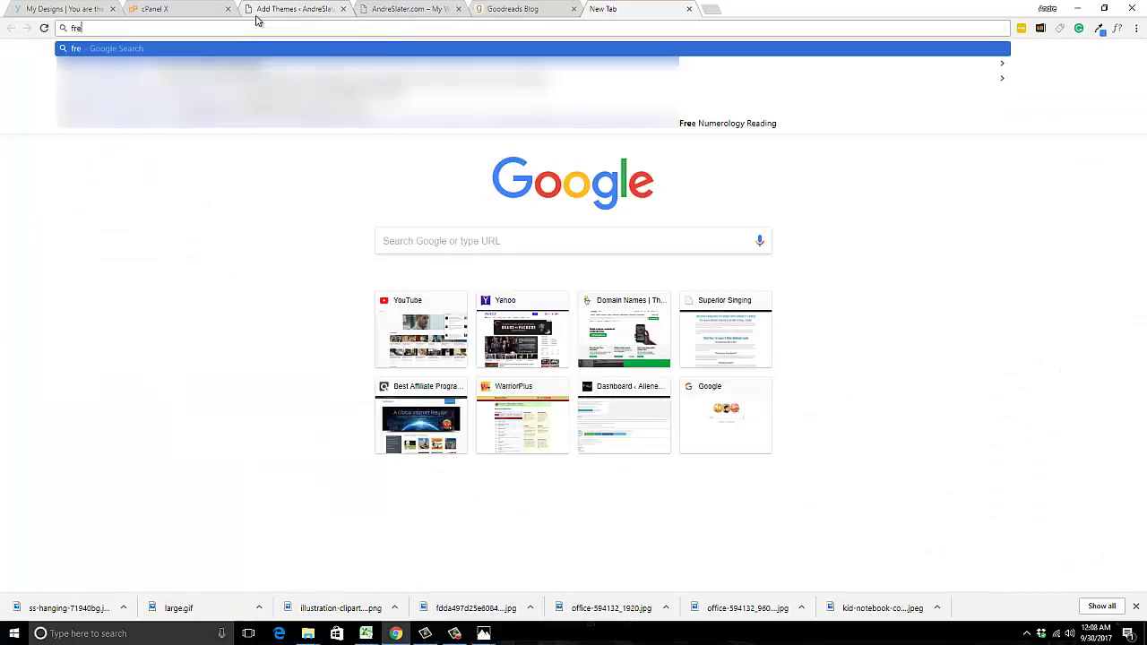
{"action": "type", "text": "e themes"}
{"action": "key", "text": "Return"}
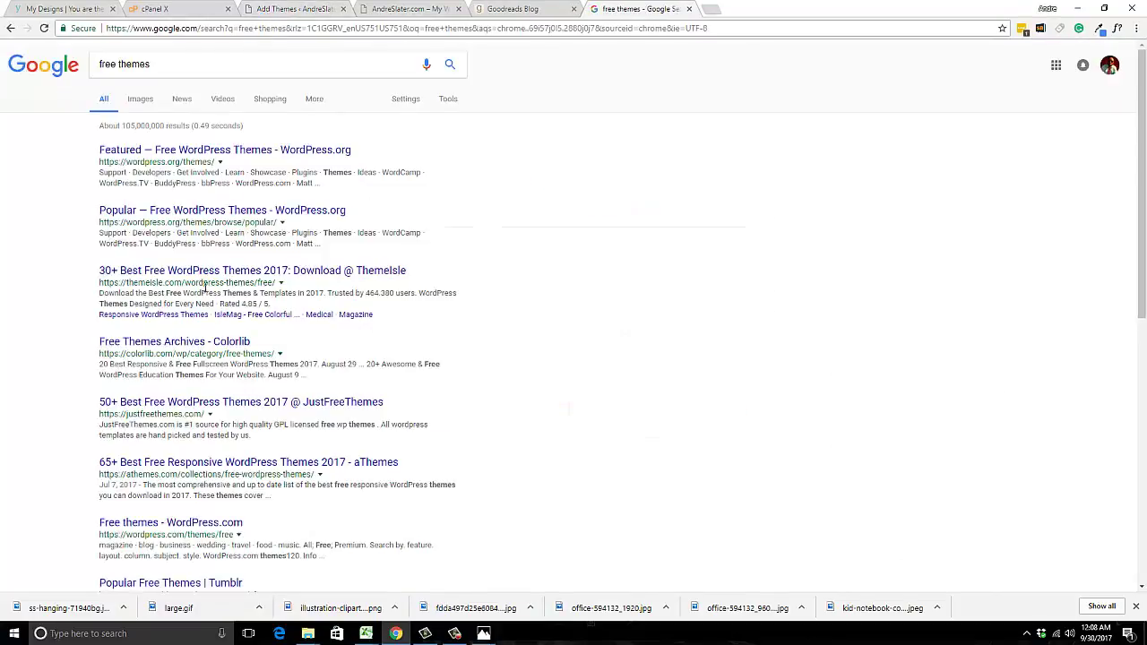
{"action": "left_click", "coordinate": [238, 271]}
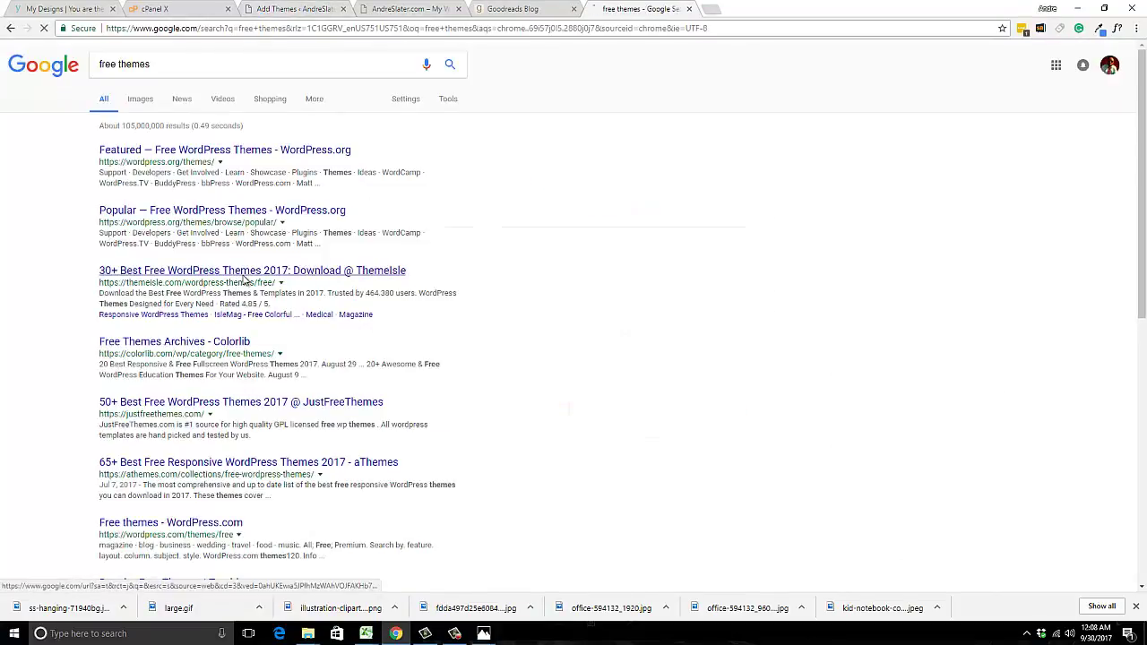
{"action": "scroll", "coordinate": [641, 350], "scroll_direction": "down", "scroll_amount": 2}
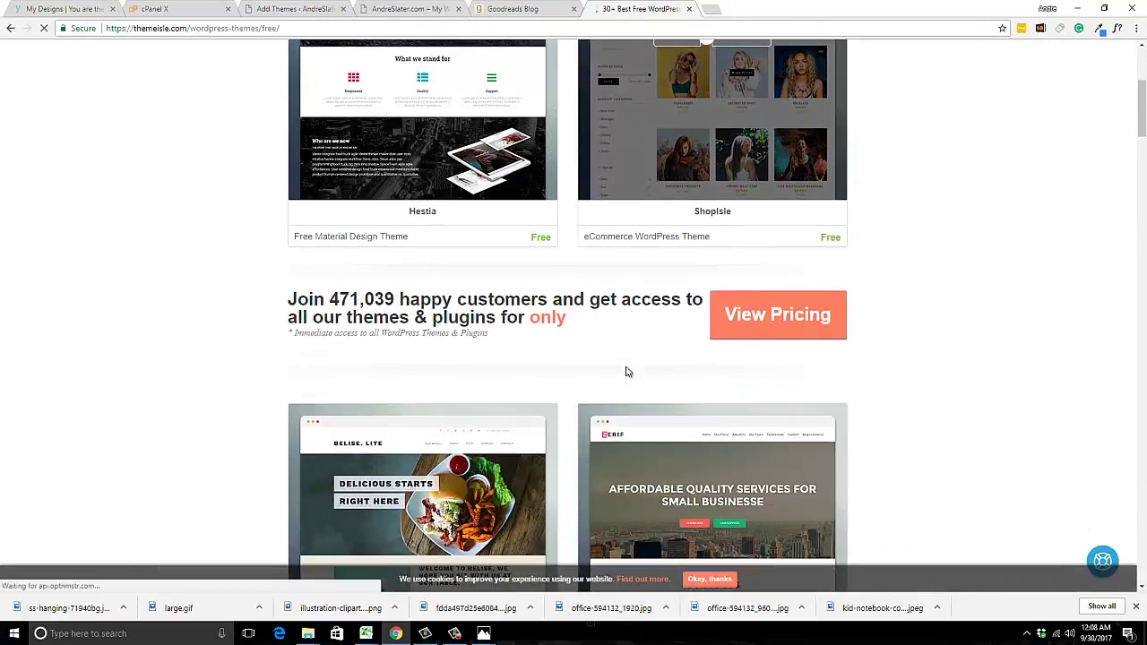
{"action": "scroll", "coordinate": [499, 405], "scroll_direction": "down", "scroll_amount": 2}
{"action": "scroll", "coordinate": [506, 408], "scroll_direction": "down", "scroll_amount": 2}
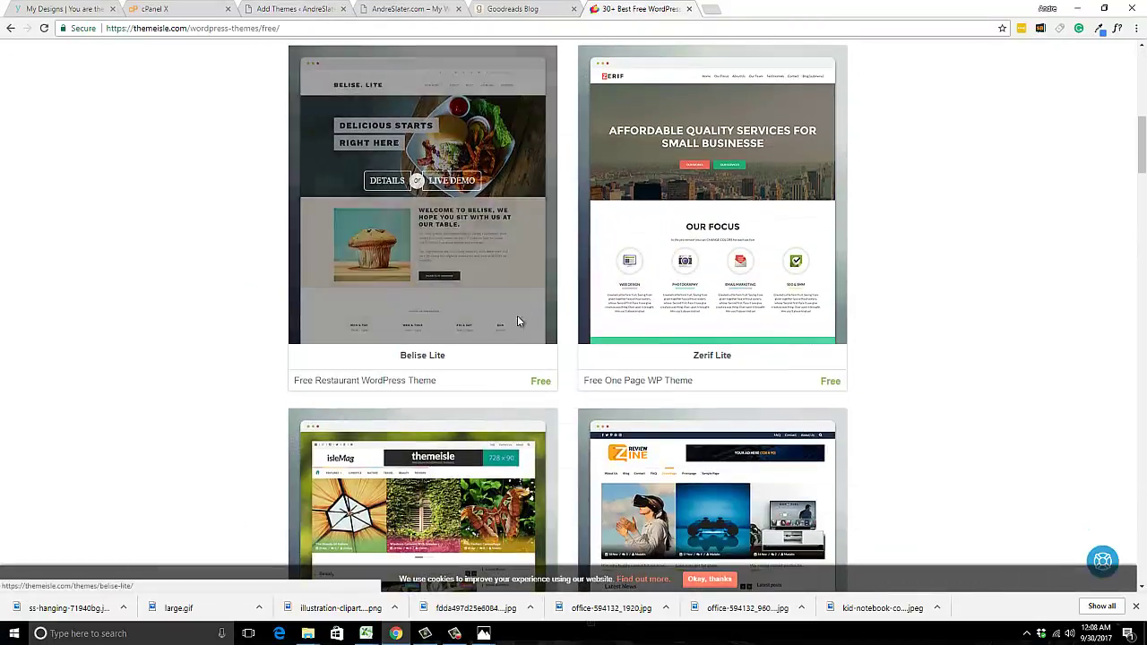
{"action": "scroll", "coordinate": [627, 412], "scroll_direction": "down", "scroll_amount": 2}
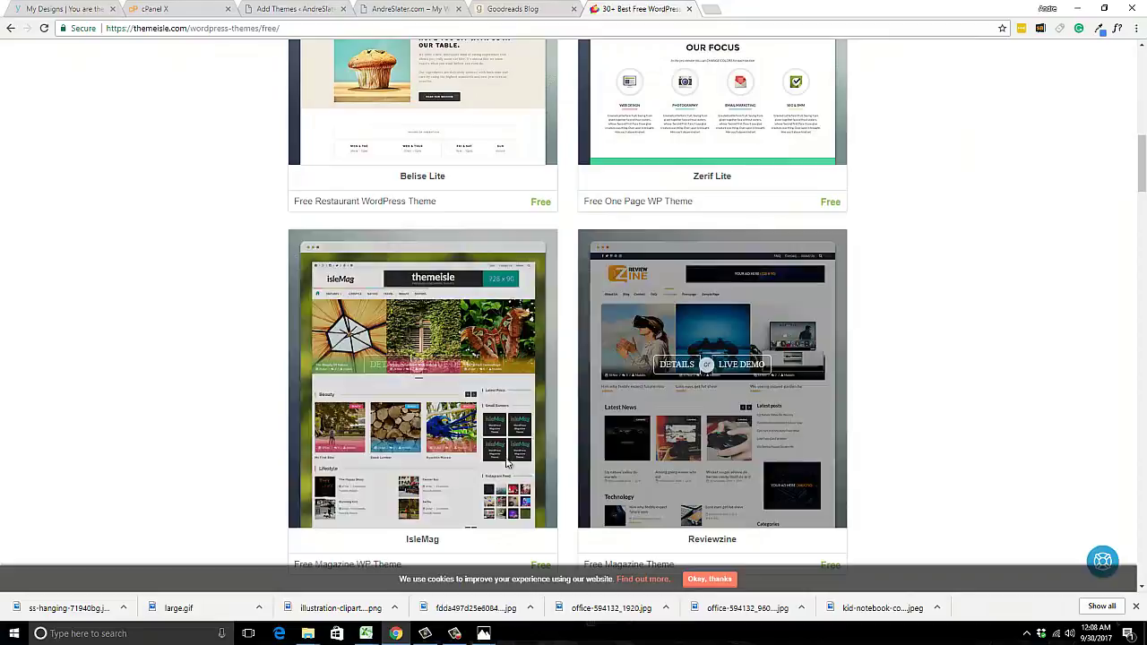